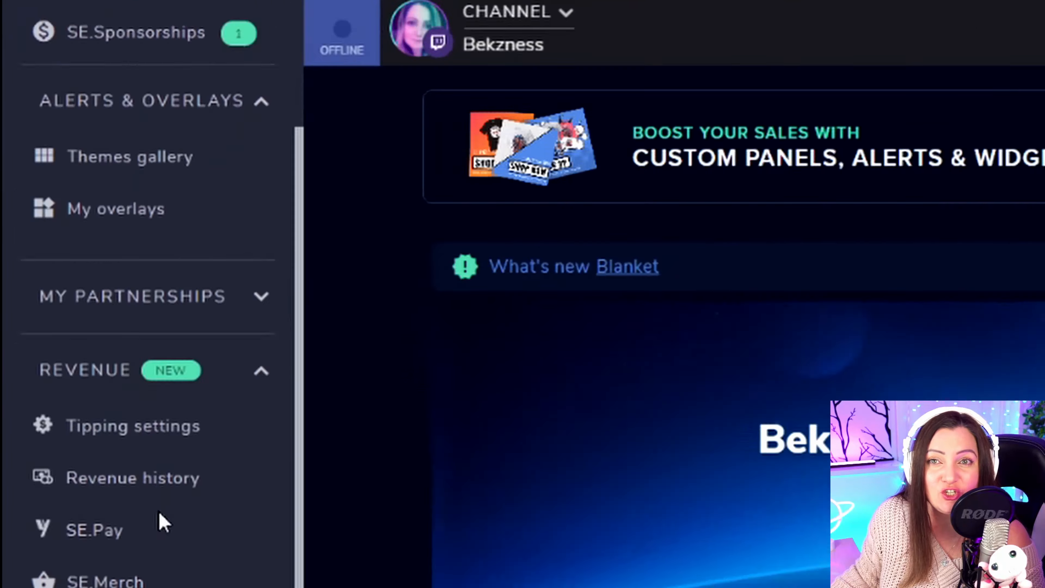
Step: Look through the dashboard's navigation sections and open the Themes gallery
{"action": "scroll", "coordinate": [163, 525], "scroll_direction": "down", "scroll_amount": 5}
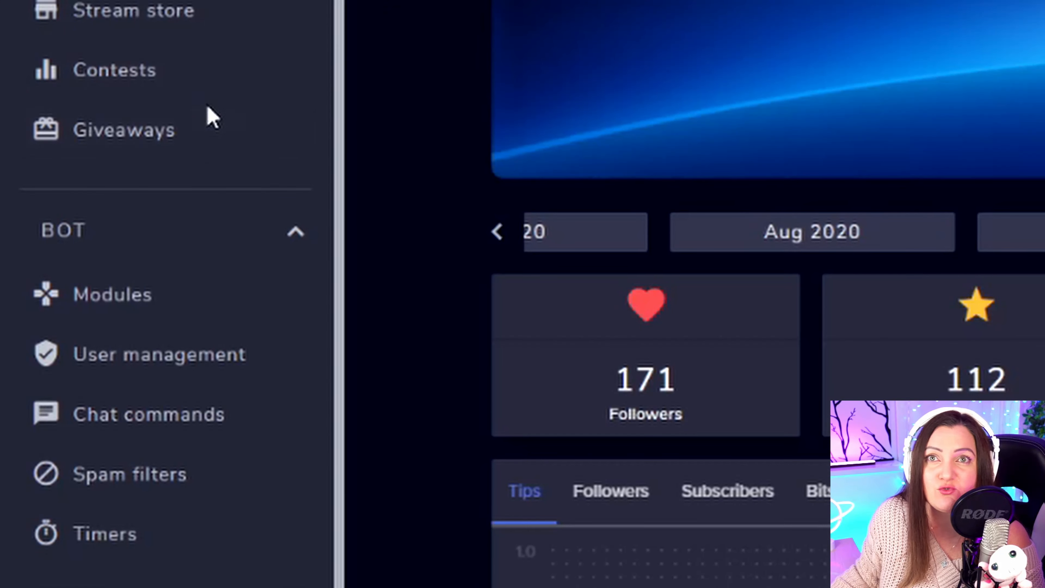
{"action": "scroll", "coordinate": [210, 115], "scroll_direction": "down", "scroll_amount": 3}
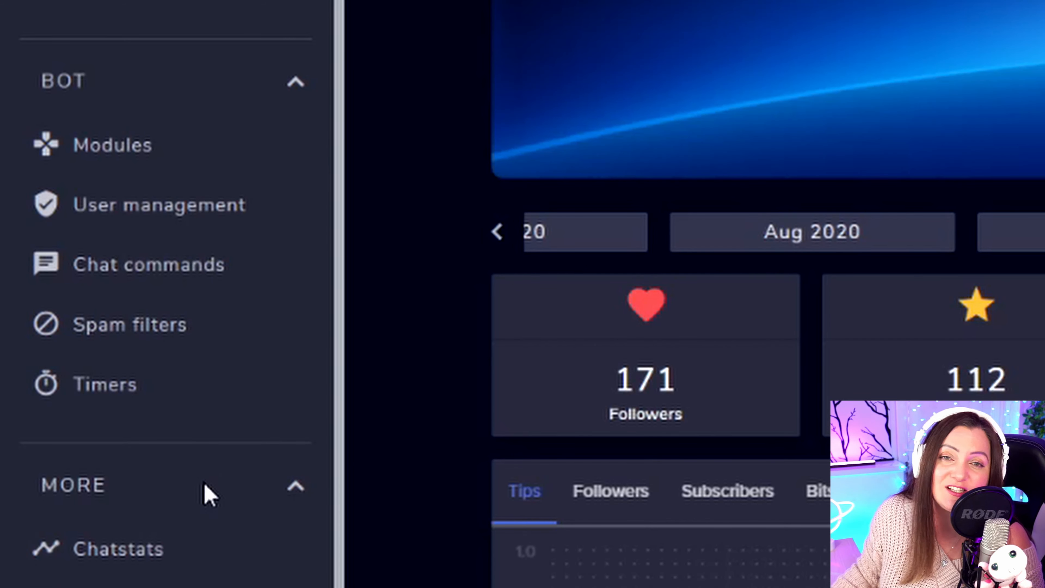
{"action": "scroll", "coordinate": [116, 310], "scroll_direction": "up", "scroll_amount": 7}
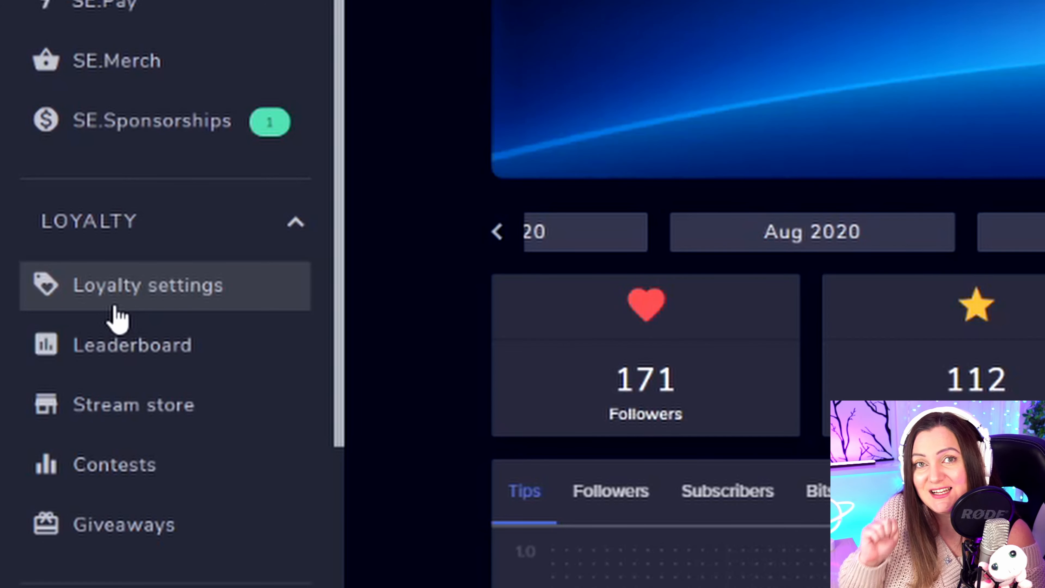
{"action": "scroll", "coordinate": [115, 307], "scroll_direction": "up", "scroll_amount": 15}
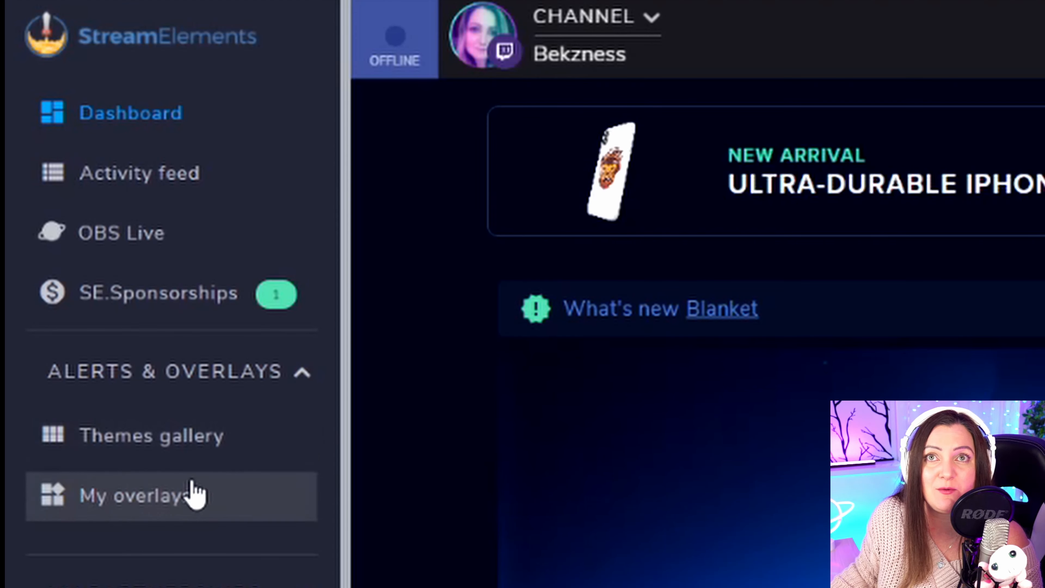
{"action": "left_click", "coordinate": [144, 450]}
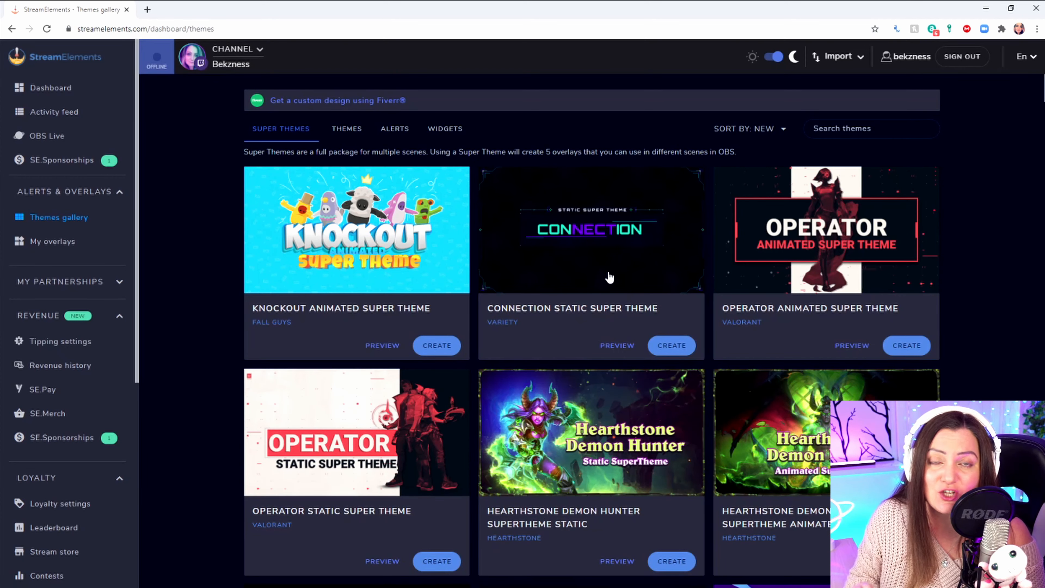
Step: Create a blank overlay from My overlays with a resolution of 1080p
{"action": "left_click", "coordinate": [100, 247]}
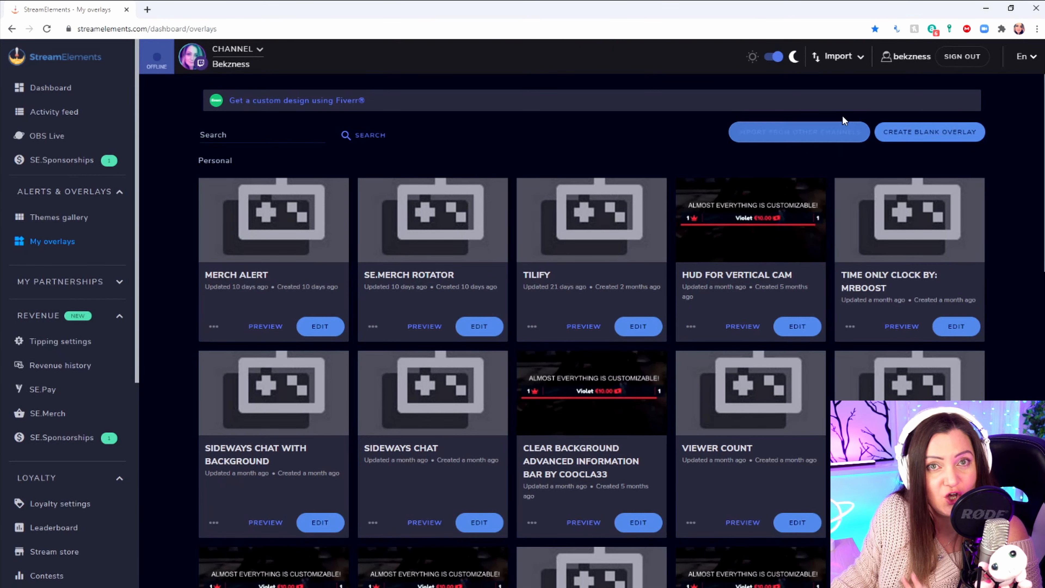
{"action": "left_click", "coordinate": [950, 136]}
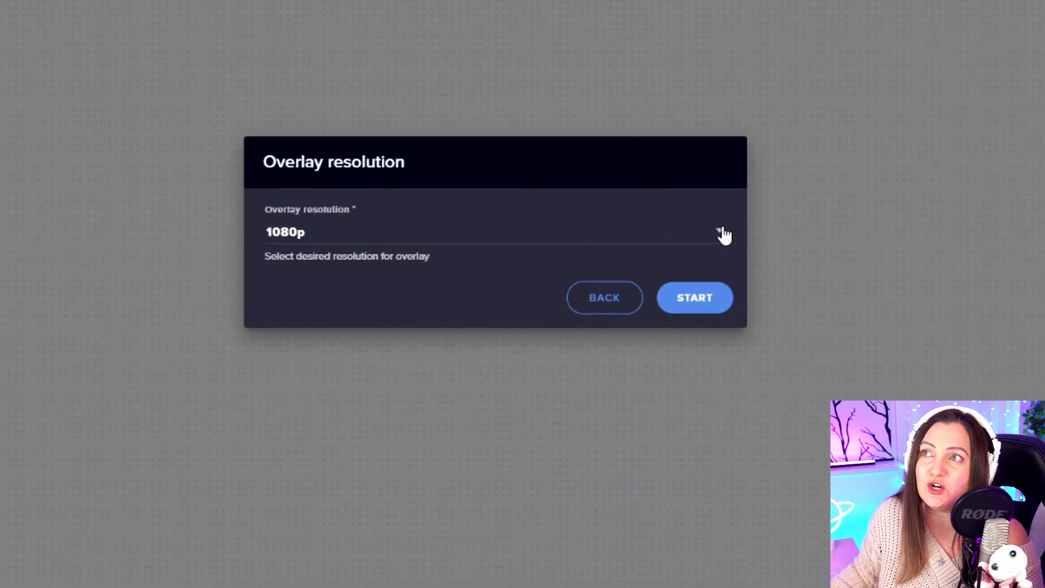
{"action": "left_click", "coordinate": [665, 314]}
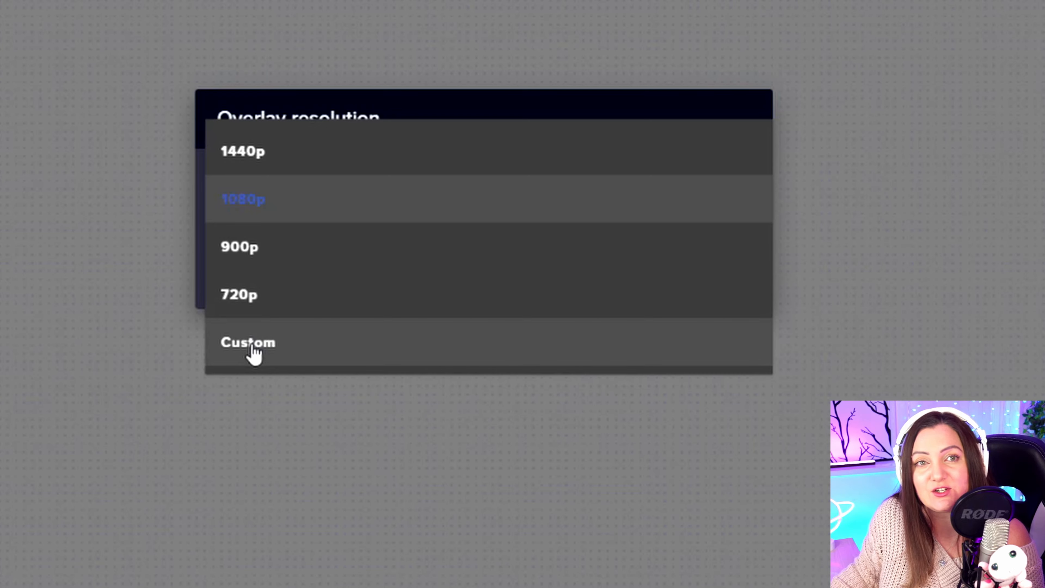
{"action": "left_click", "coordinate": [269, 208]}
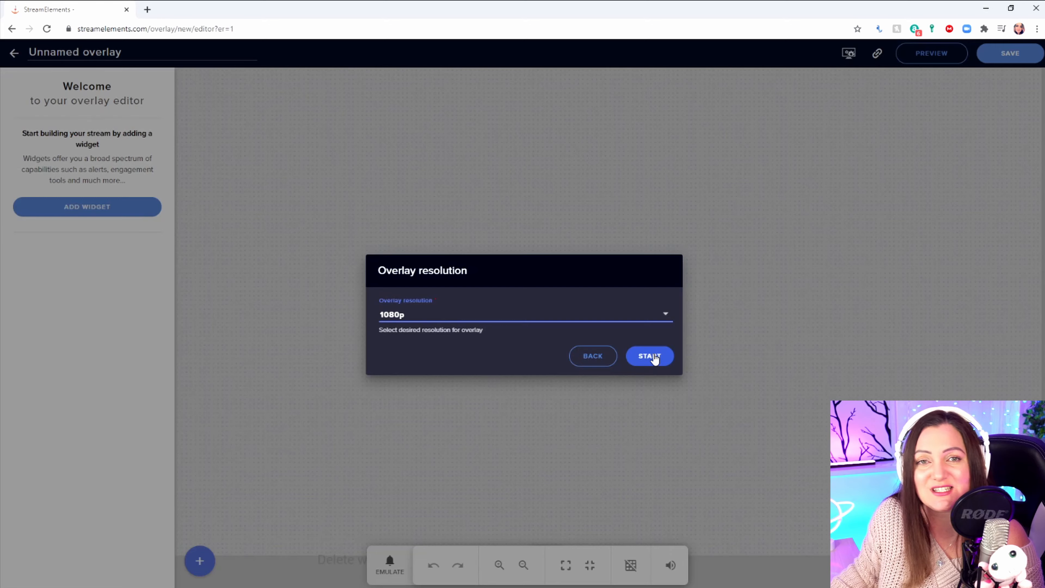
{"action": "left_click", "coordinate": [654, 357]}
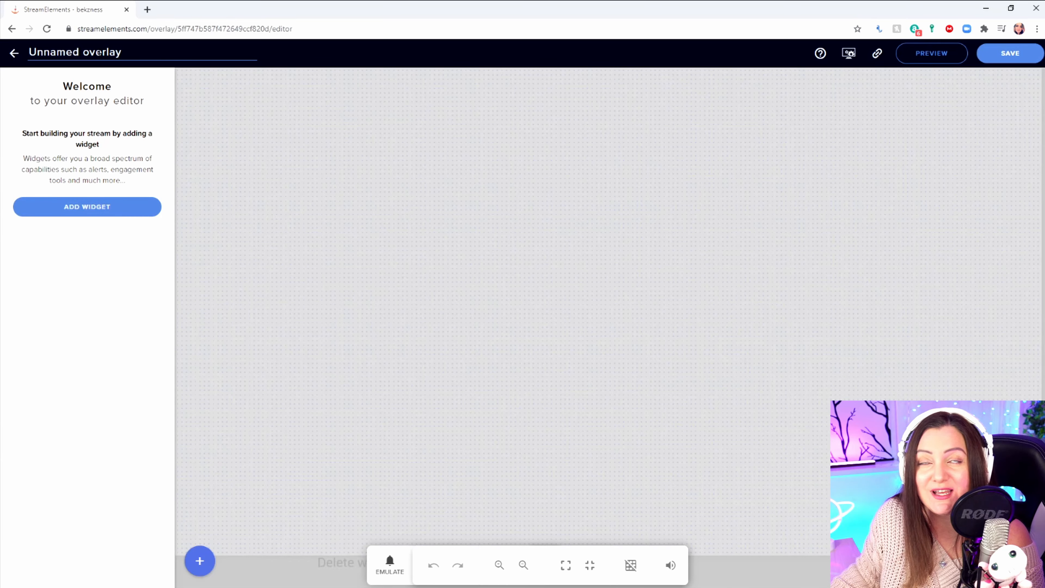
Step: Rename the new overlay as "Stream Elements Tutorial"
{"action": "triple_click", "coordinate": [173, 37]}
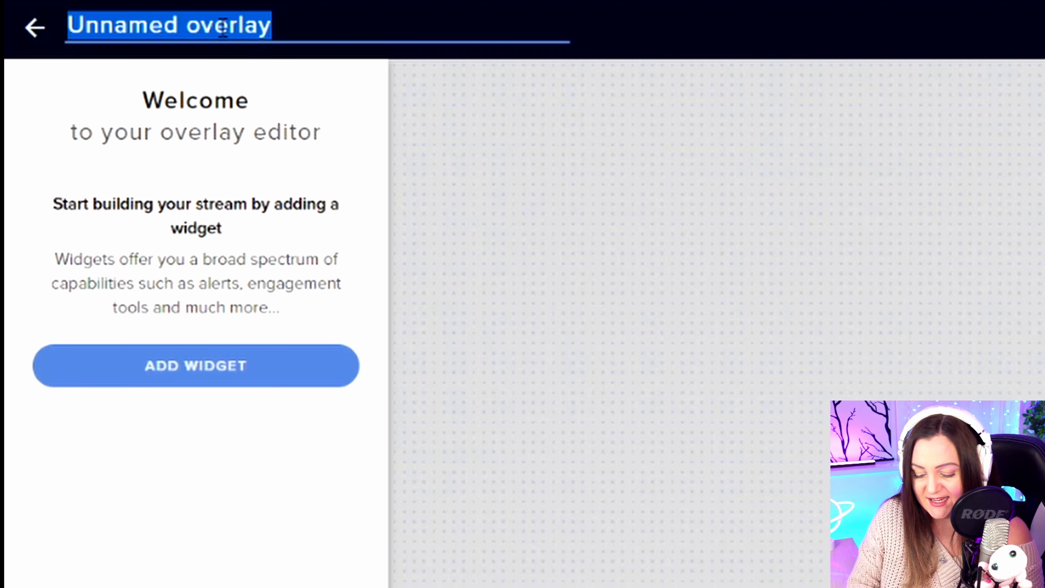
{"action": "type", "text": "Stream Elements "}
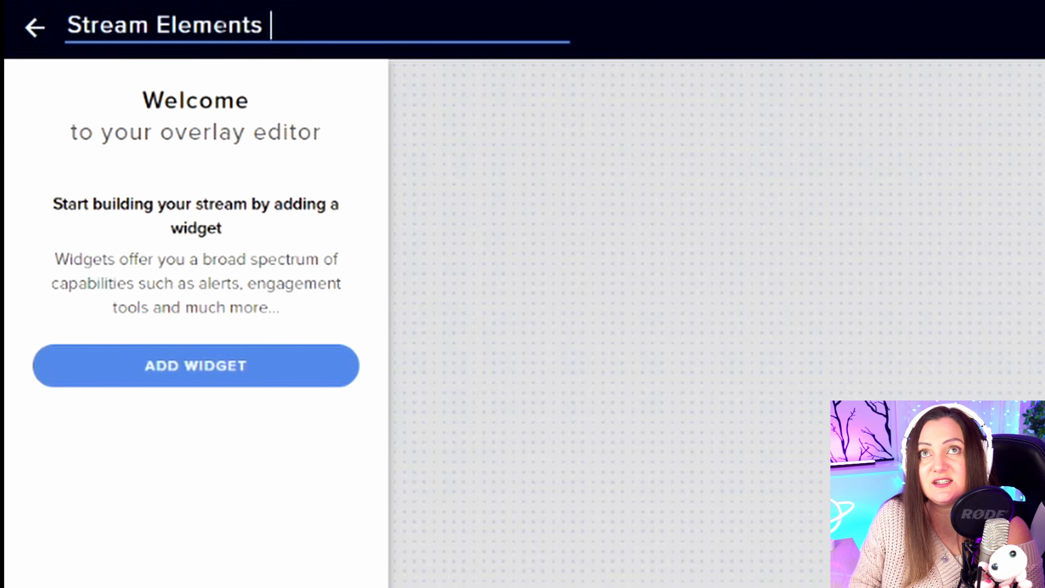
{"action": "type", "text": "Tutorial"}
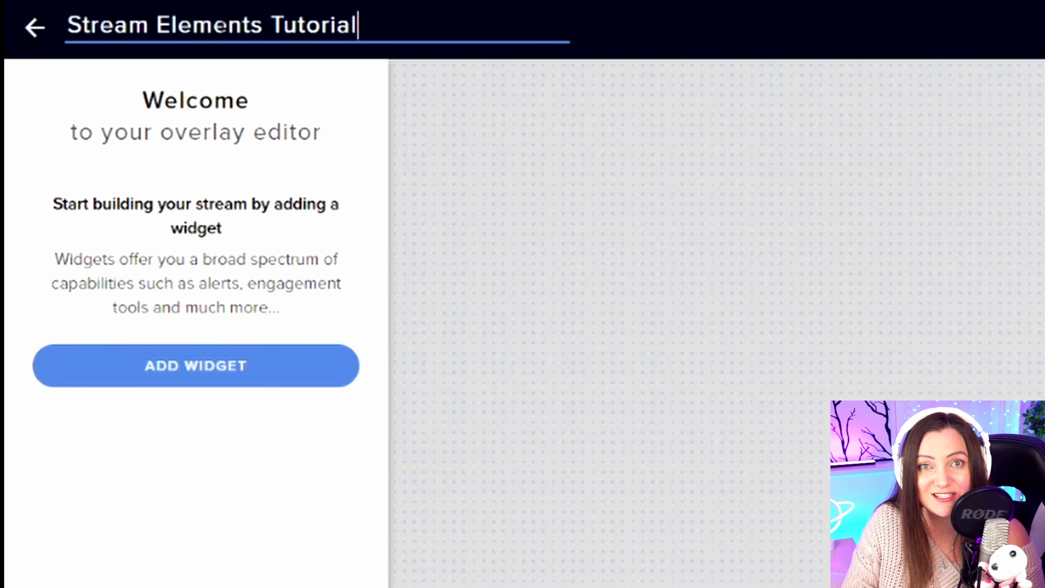
{"action": "left_click", "coordinate": [203, 108]}
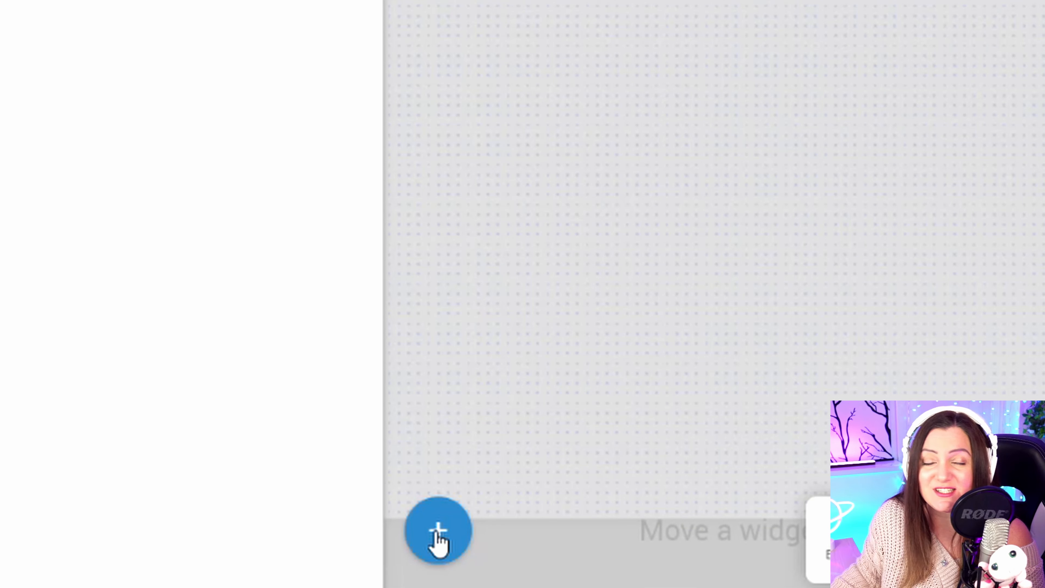
Step: Add an Image widget from the Static / Custom category to the overlay
{"action": "left_click", "coordinate": [438, 537]}
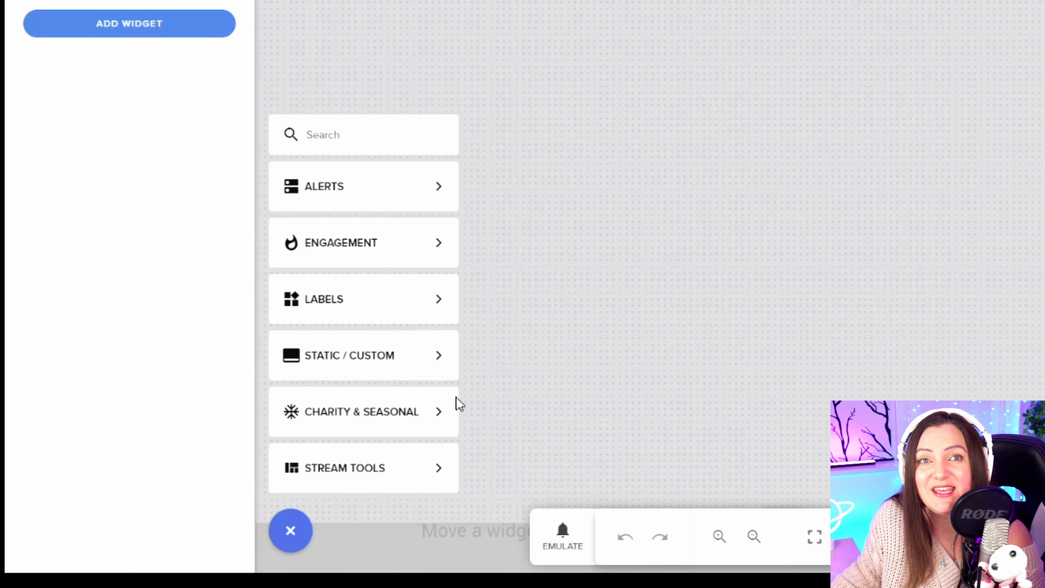
{"action": "mouse_move", "coordinate": [363, 304]}
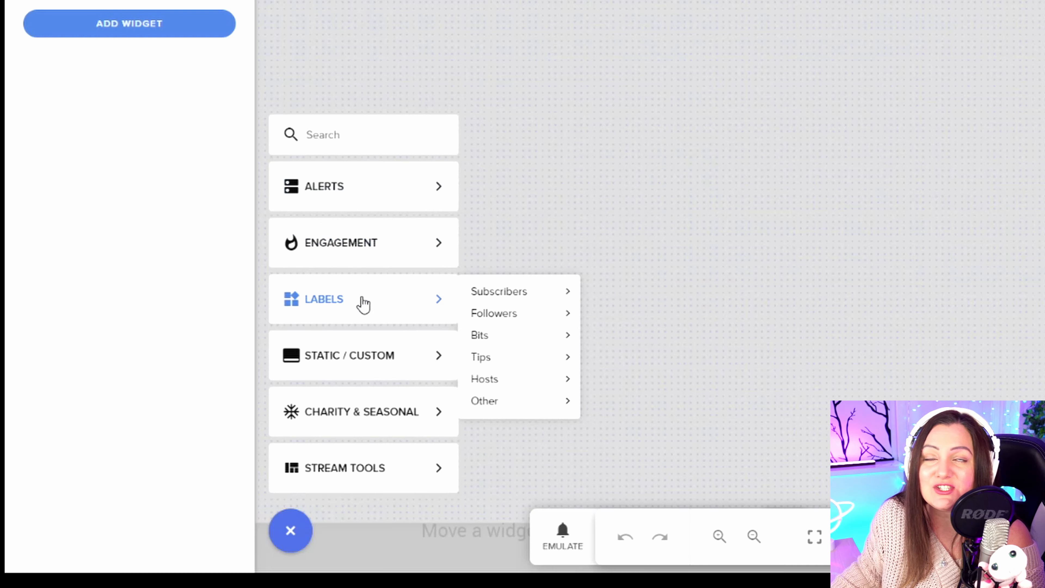
{"action": "mouse_move", "coordinate": [340, 190]}
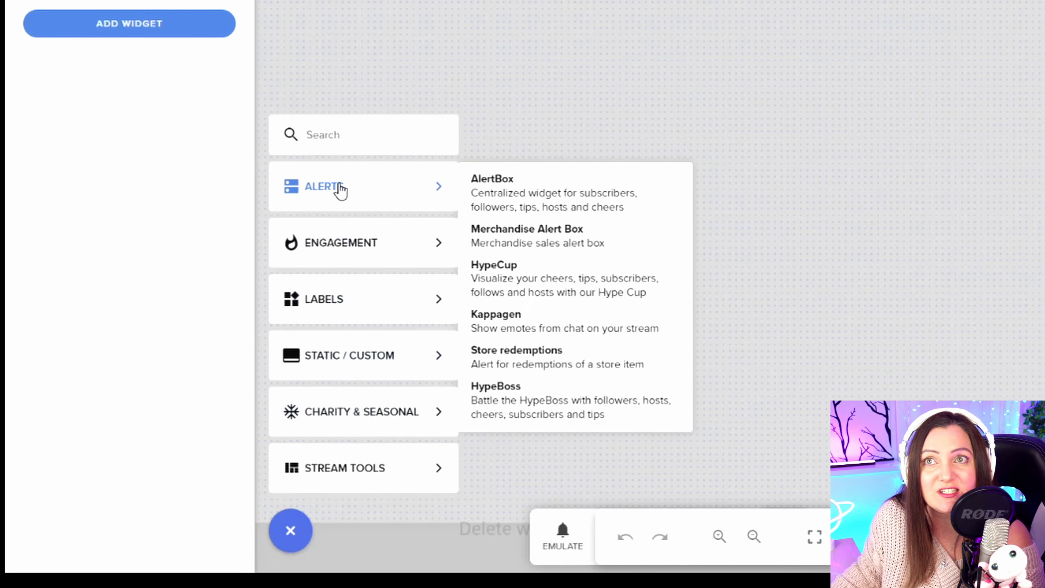
{"action": "mouse_move", "coordinate": [366, 252]}
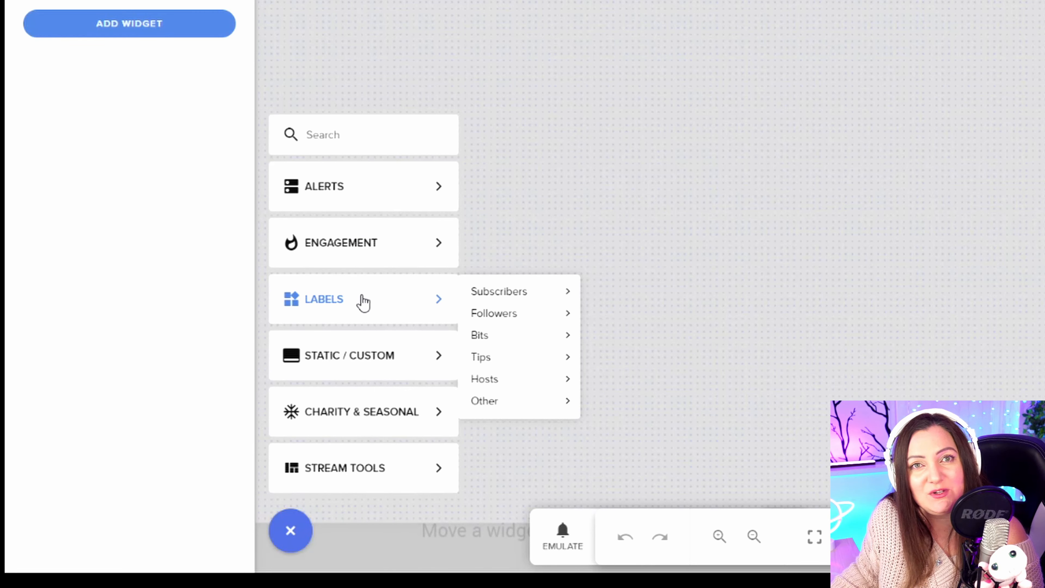
{"action": "mouse_move", "coordinate": [385, 378]}
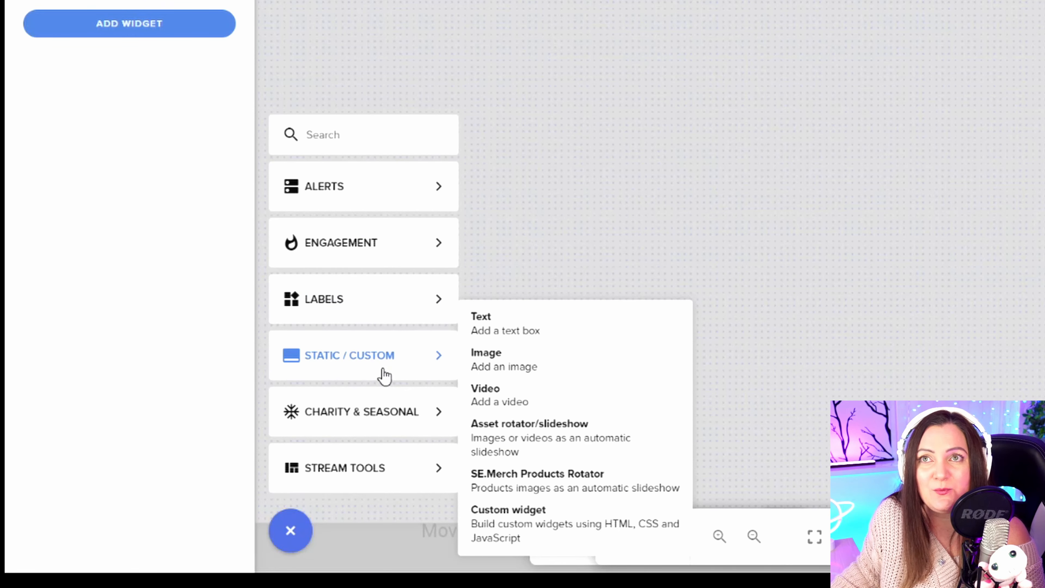
{"action": "mouse_move", "coordinate": [370, 414]}
{"action": "mouse_move", "coordinate": [365, 469]}
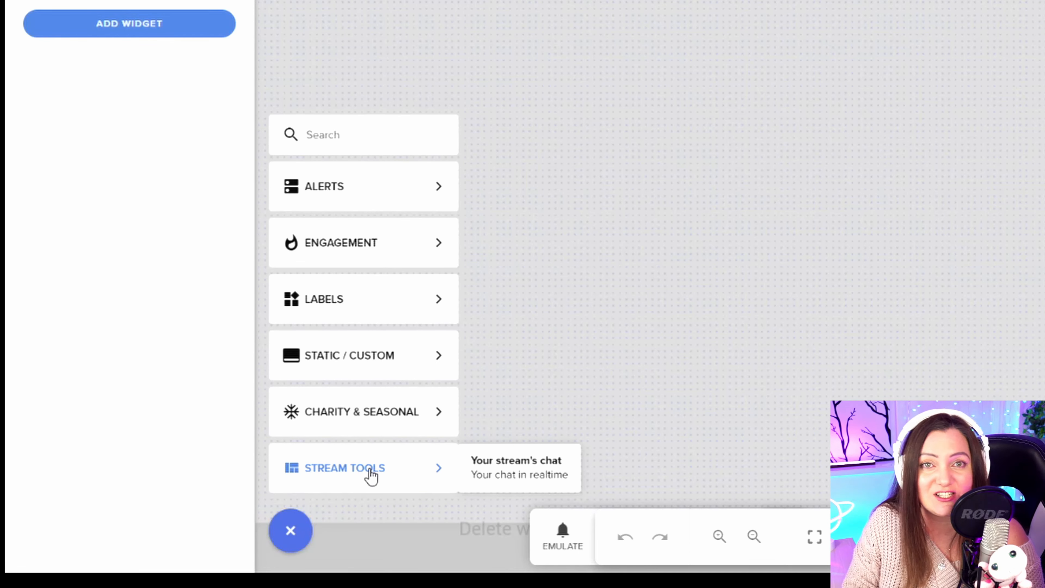
{"action": "mouse_move", "coordinate": [400, 362]}
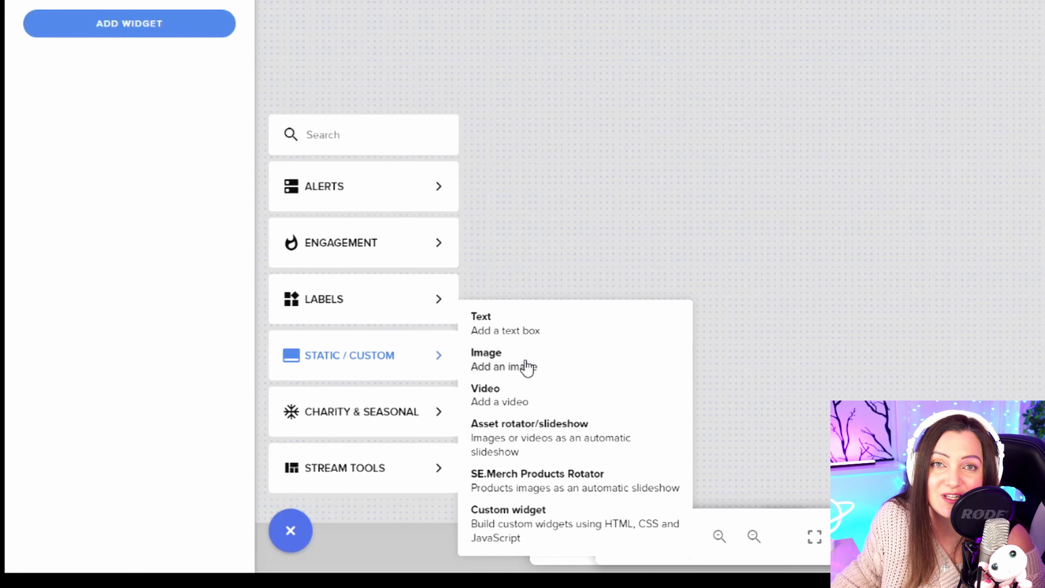
{"action": "left_click", "coordinate": [528, 368]}
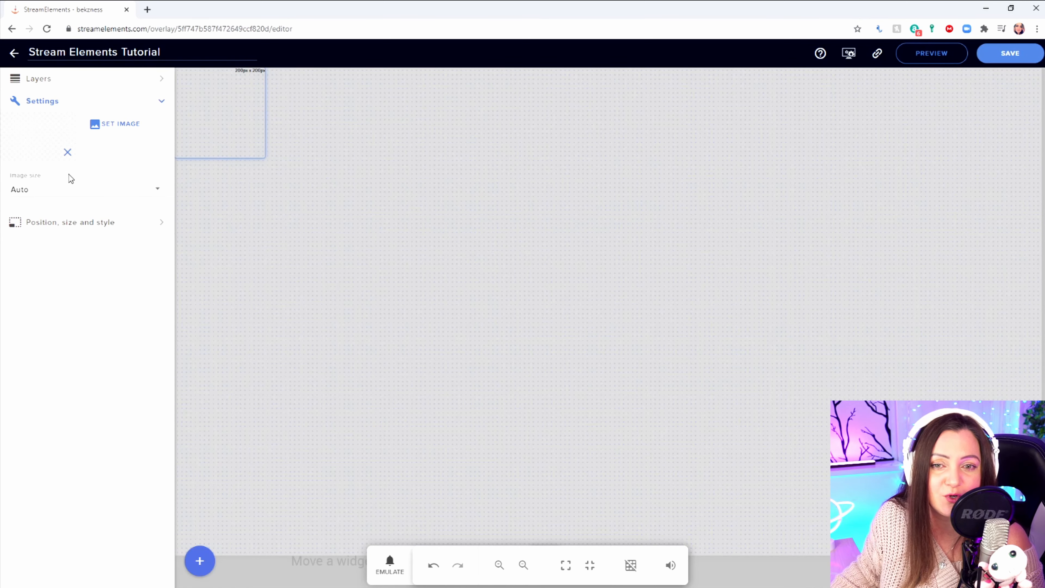
Step: Upload "Stream Layout for Alerts Tutorial 2021-01-07 171815.jpg" and set it as the widget's image
{"action": "left_click", "coordinate": [115, 132]}
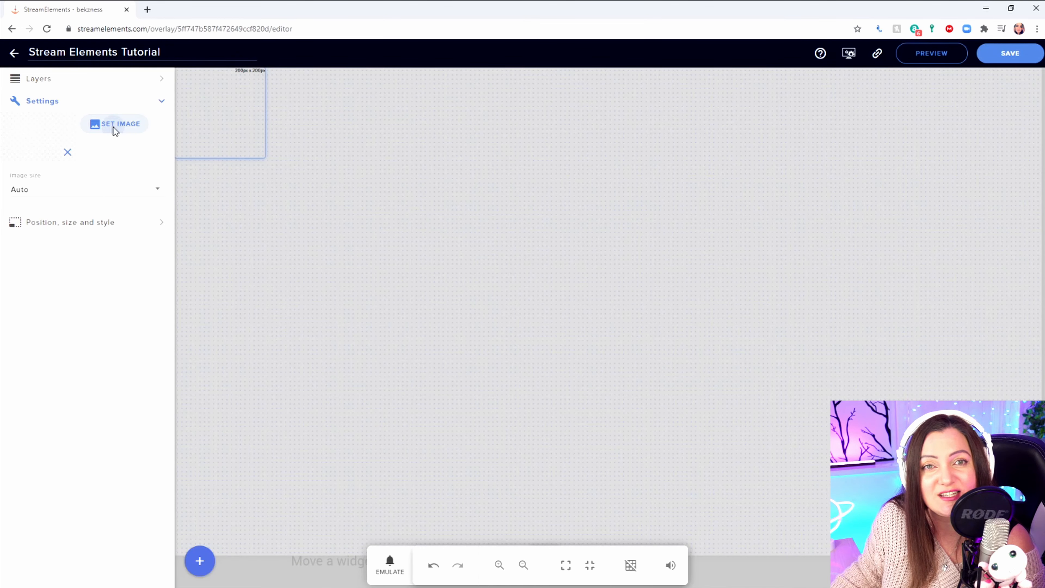
{"action": "mouse_move", "coordinate": [414, 221]}
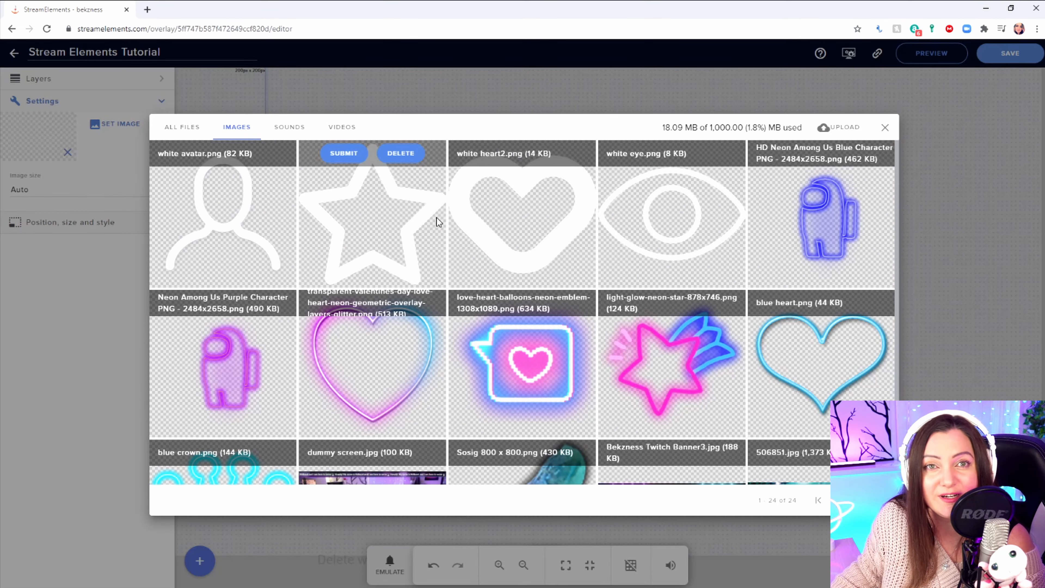
{"action": "left_click", "coordinate": [845, 128]}
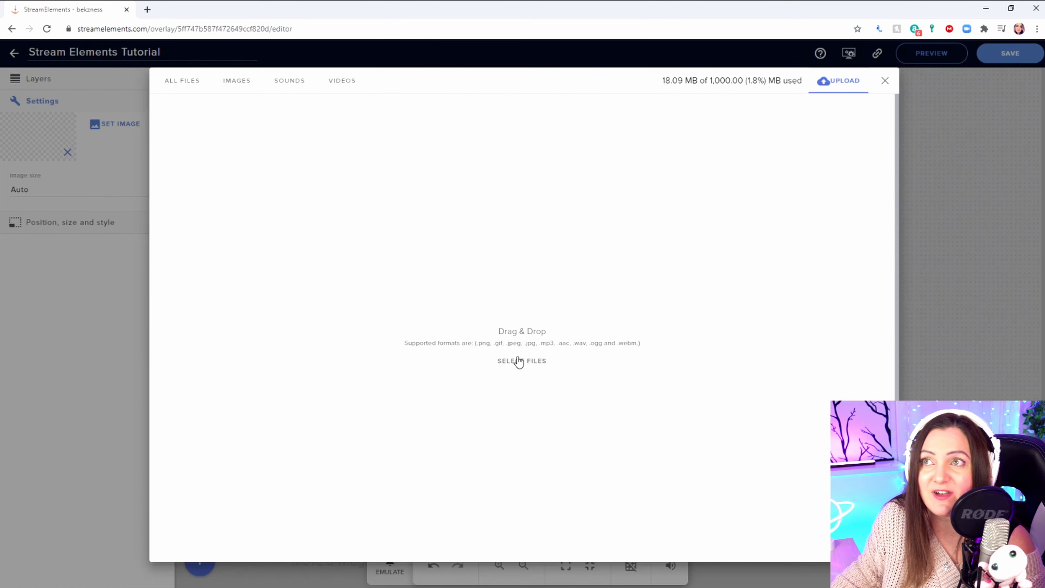
{"action": "left_click", "coordinate": [530, 360]}
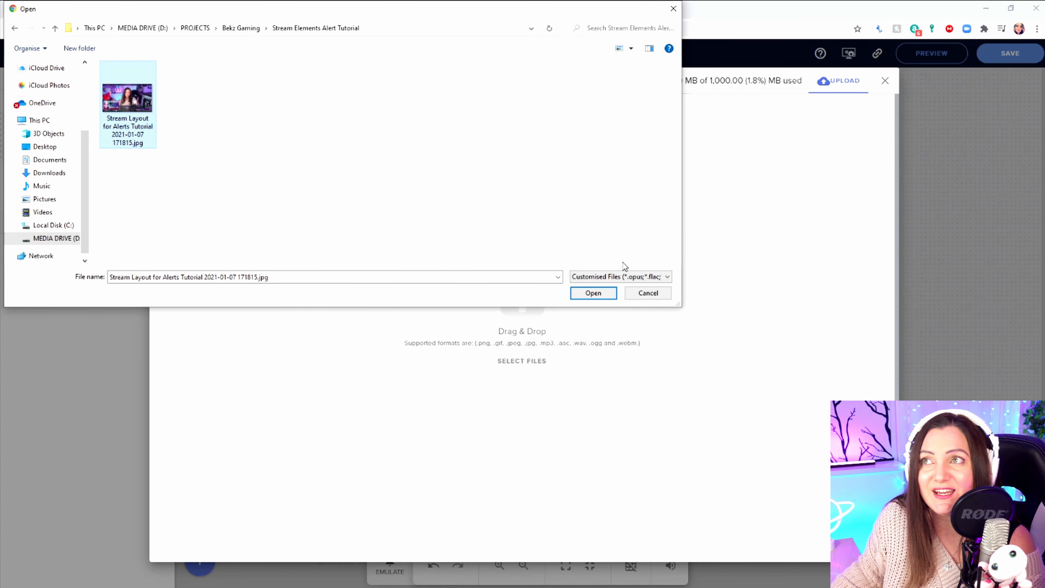
{"action": "left_click", "coordinate": [594, 294]}
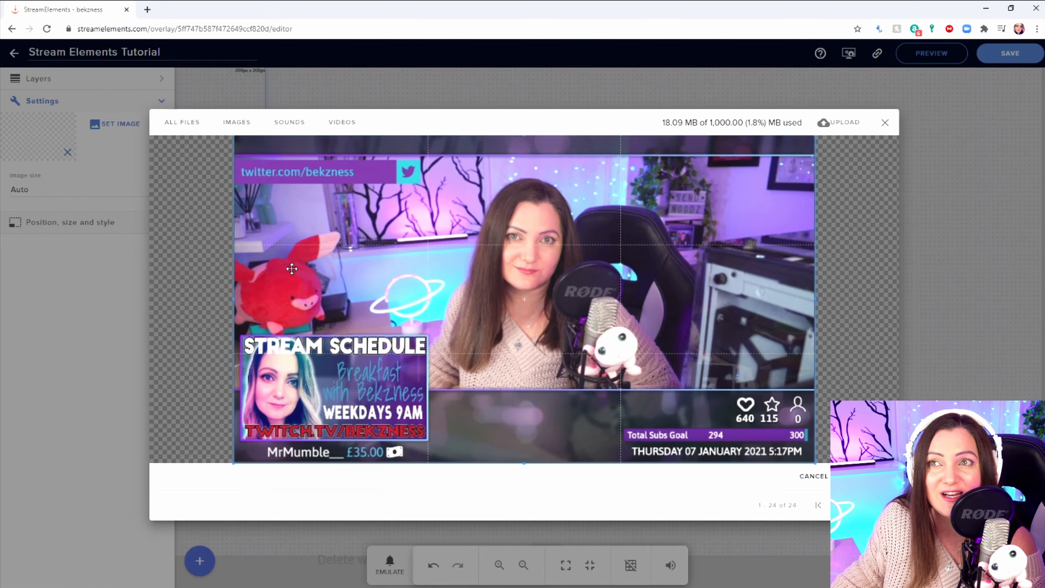
{"action": "left_click", "coordinate": [864, 476]}
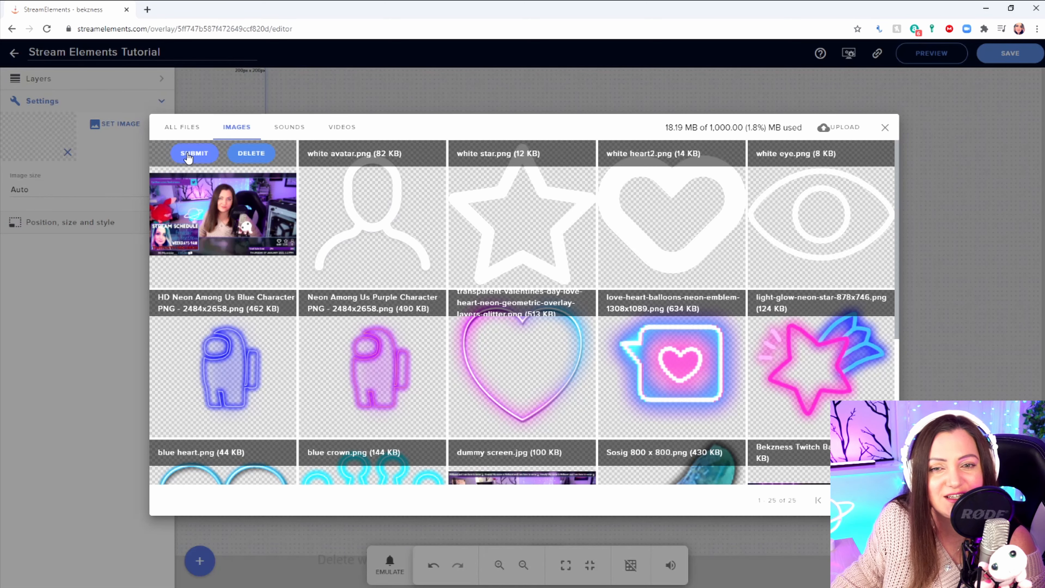
{"action": "left_click", "coordinate": [194, 153]}
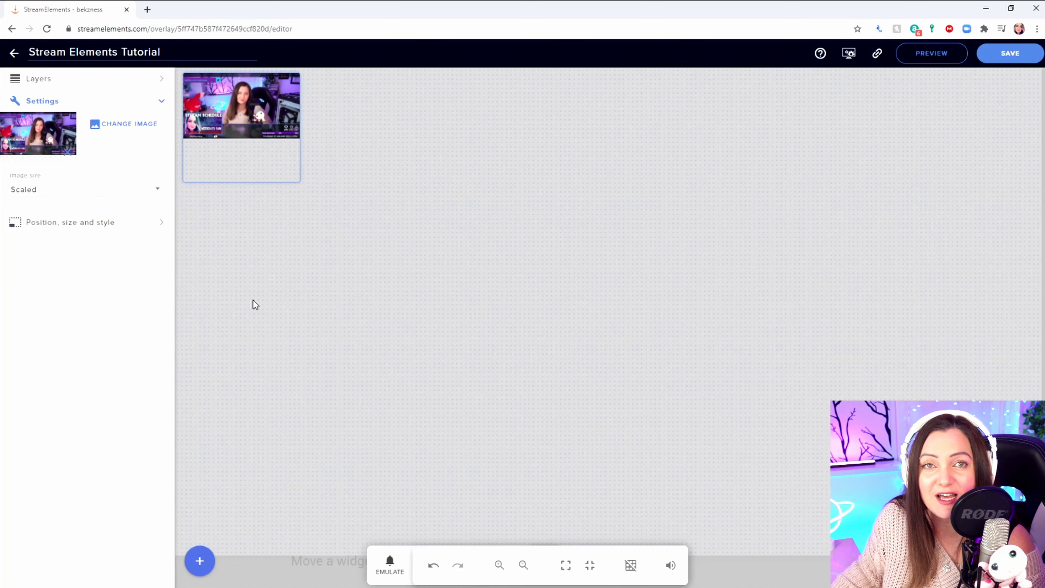
Step: Keep the image size Scaled and enlarge the widget from the canvas's upper-left corner to fill the canvas, about 1921 × 1172 px
{"action": "mouse_move", "coordinate": [243, 91]}
{"action": "left_mouse_down"}
{"action": "mouse_move", "coordinate": [347, 154]}
{"action": "mouse_move", "coordinate": [383, 256]}
{"action": "mouse_move", "coordinate": [236, 106]}
{"action": "left_mouse_up"}
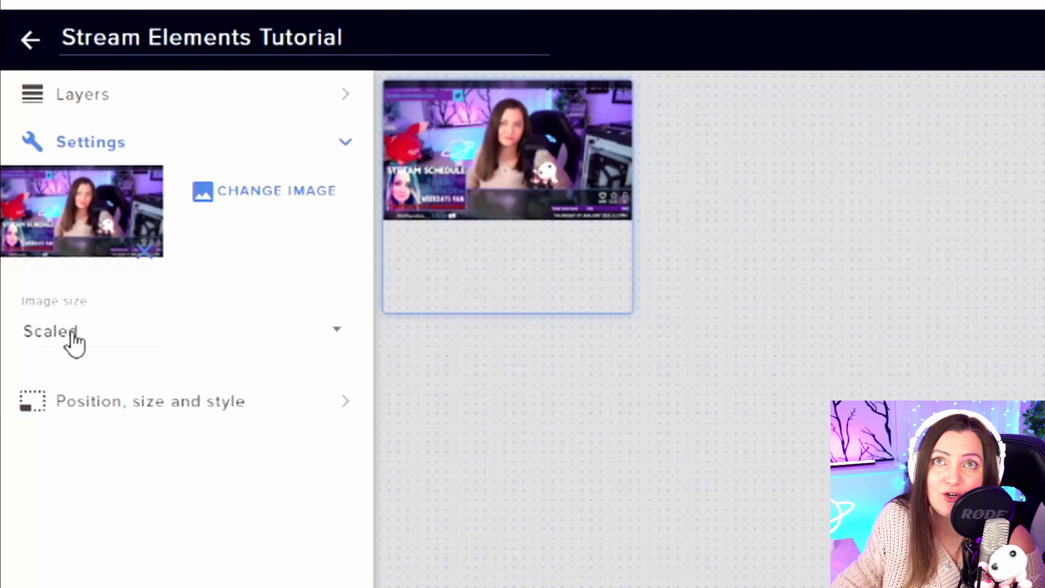
{"action": "left_click", "coordinate": [336, 331]}
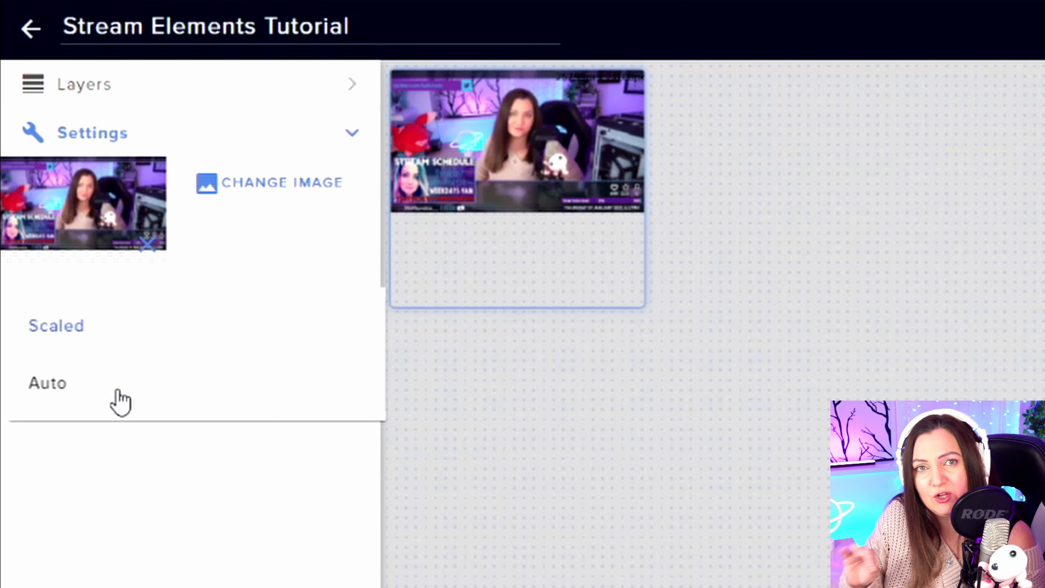
{"action": "left_click", "coordinate": [122, 325]}
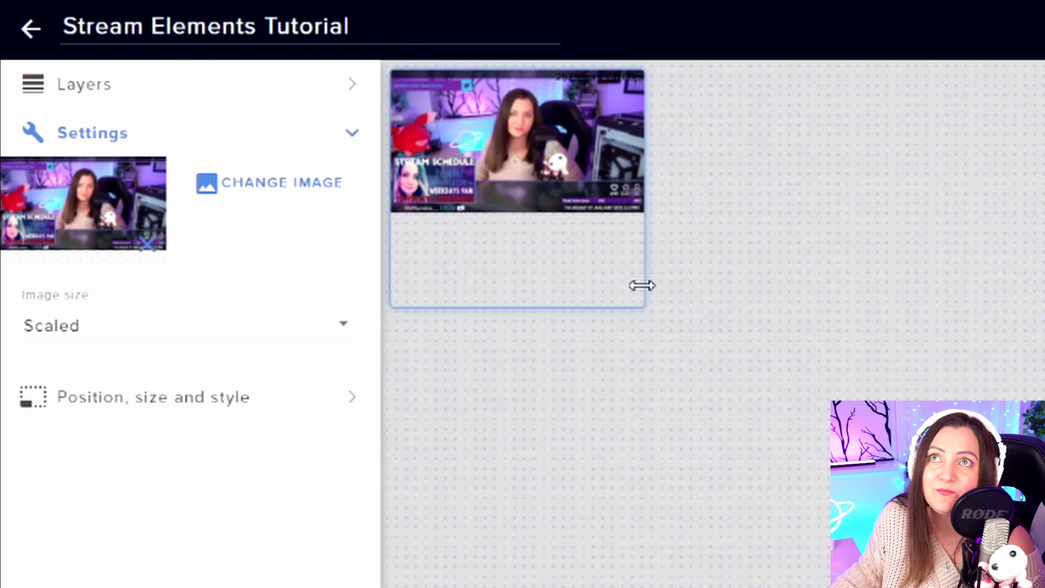
{"action": "left_click_drag", "start_coordinate": [637, 303], "coordinate": [866, 348]}
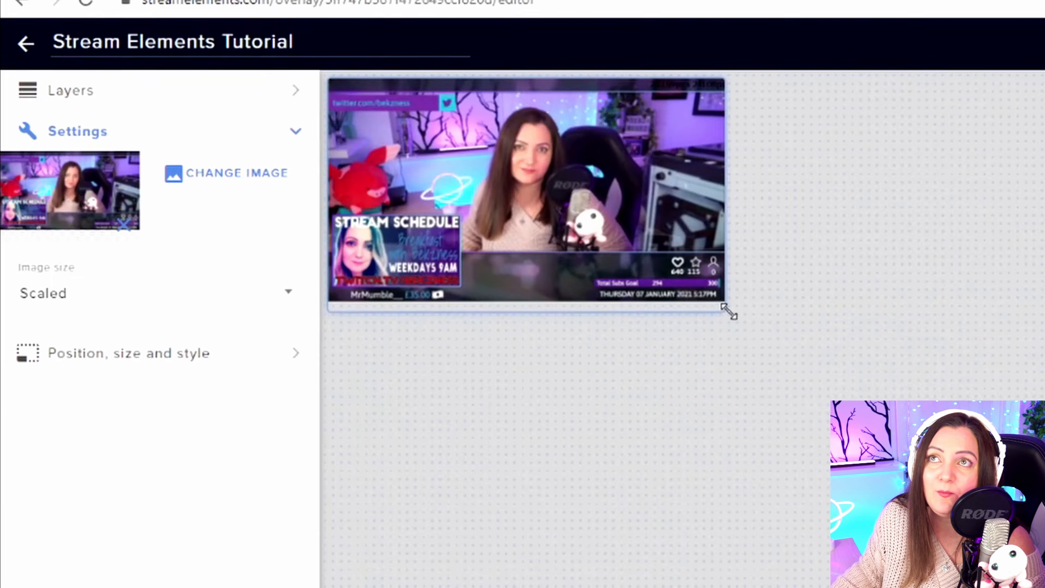
{"action": "left_click_drag", "start_coordinate": [728, 311], "coordinate": [1044, 555]}
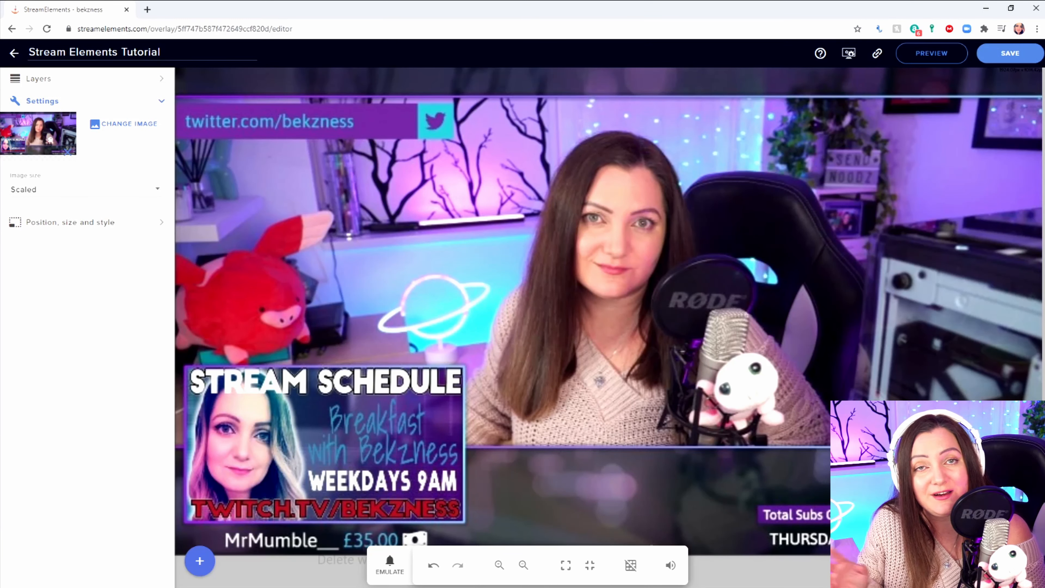
Step: Try a 57% opacity on the guide image and restore it to 100%
{"action": "left_click", "coordinate": [45, 222]}
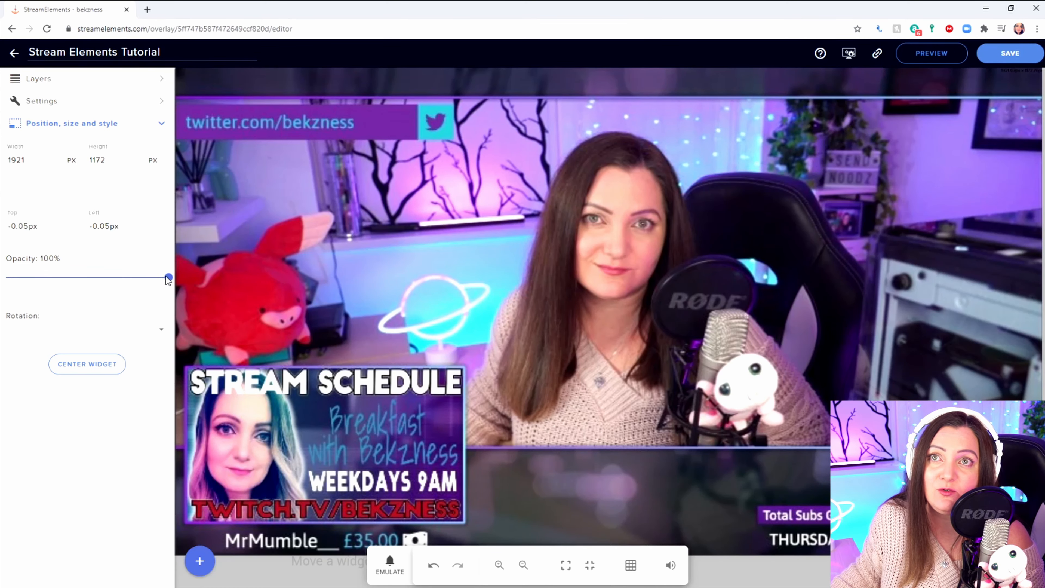
{"action": "left_click_drag", "start_coordinate": [167, 277], "coordinate": [92, 279]}
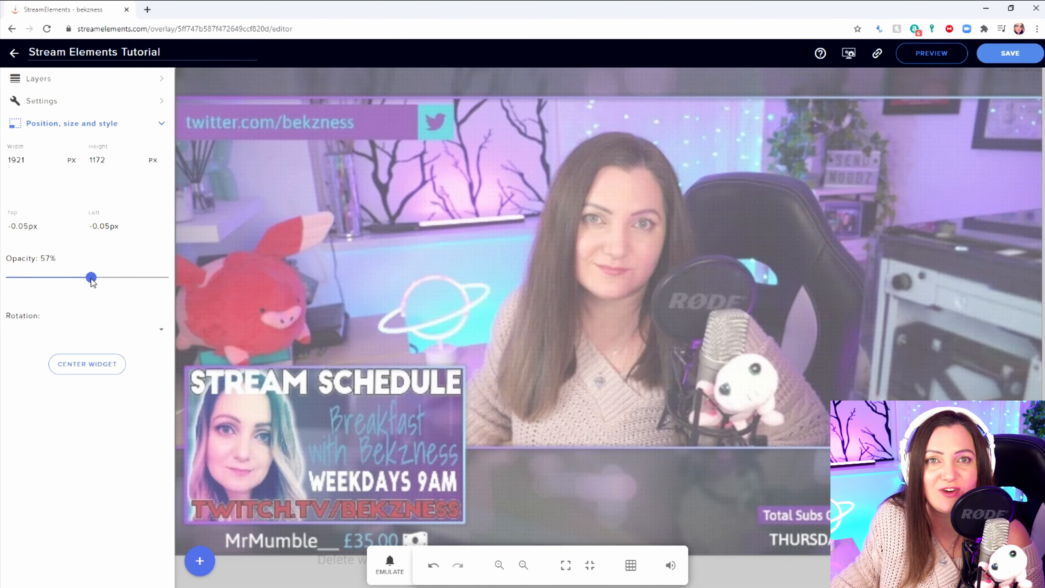
{"action": "left_click_drag", "start_coordinate": [91, 278], "coordinate": [177, 280]}
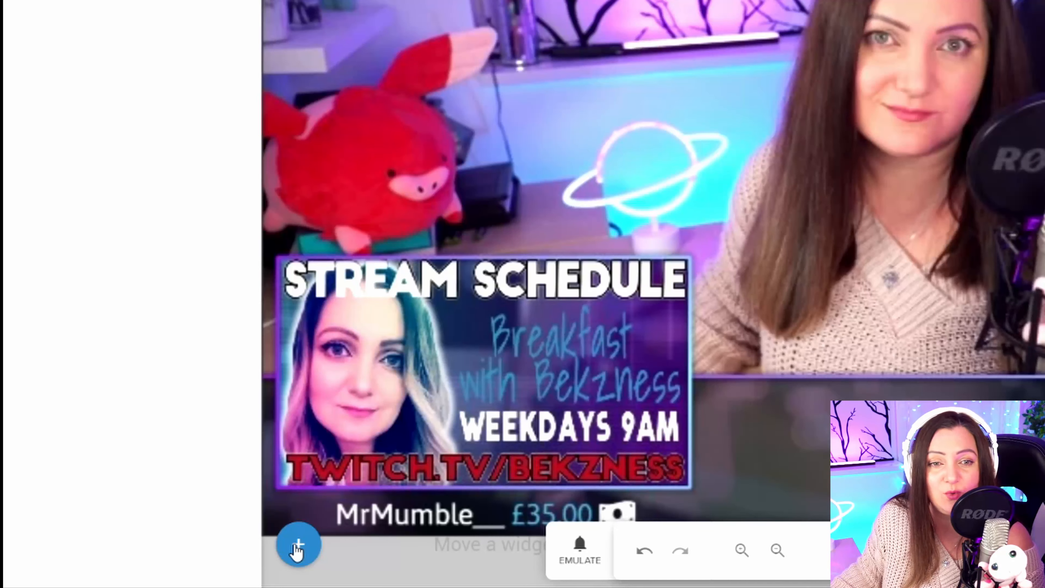
Step: Add an AlertBox widget from the Alerts category to the overlay
{"action": "left_click", "coordinate": [298, 546]}
{"action": "mouse_move", "coordinate": [327, 208]}
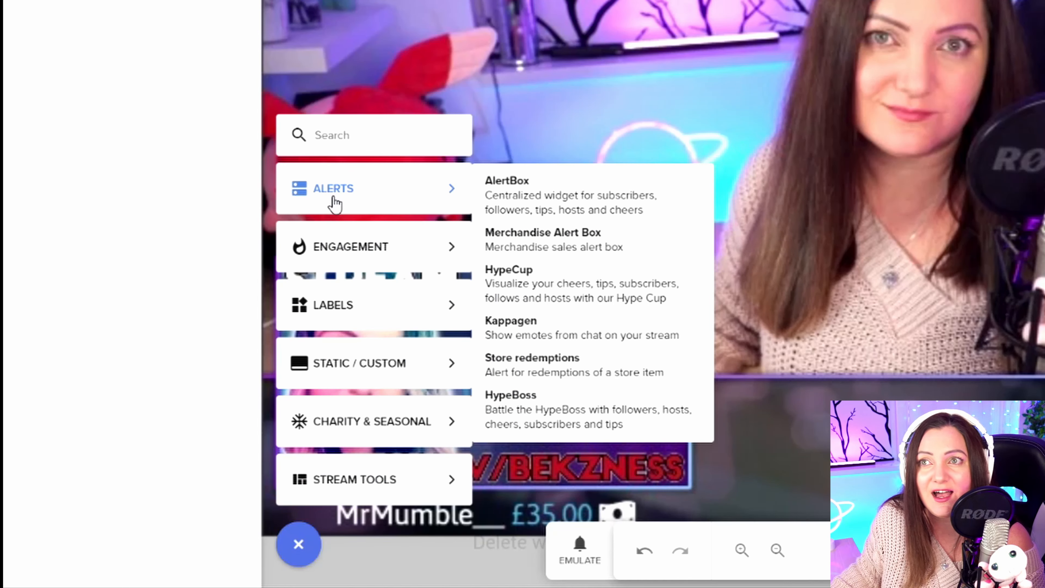
{"action": "left_click", "coordinate": [547, 205]}
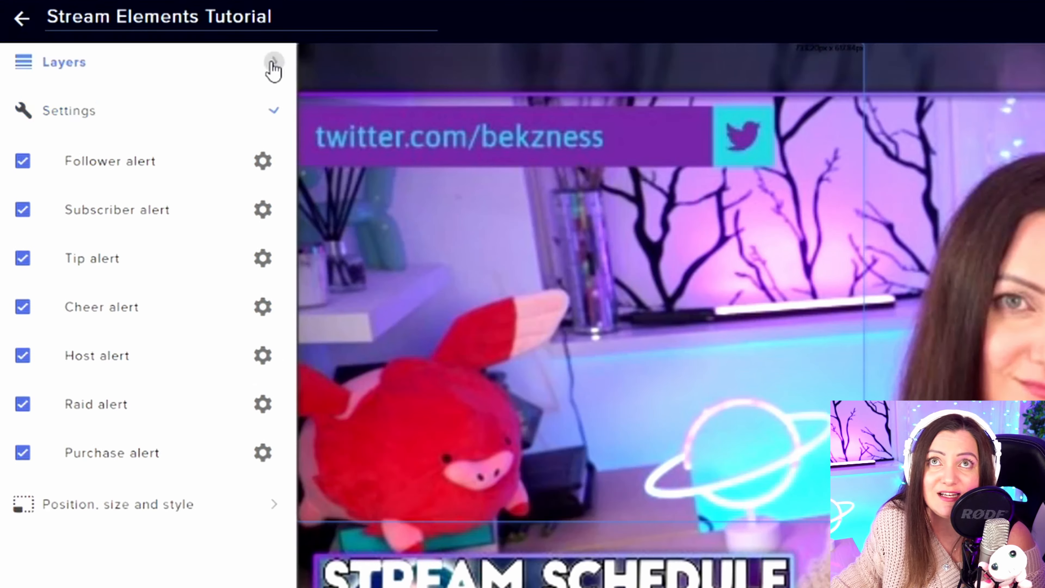
Step: Rename the Image 1 layer as "Background" and lock it
{"action": "left_click", "coordinate": [235, 74]}
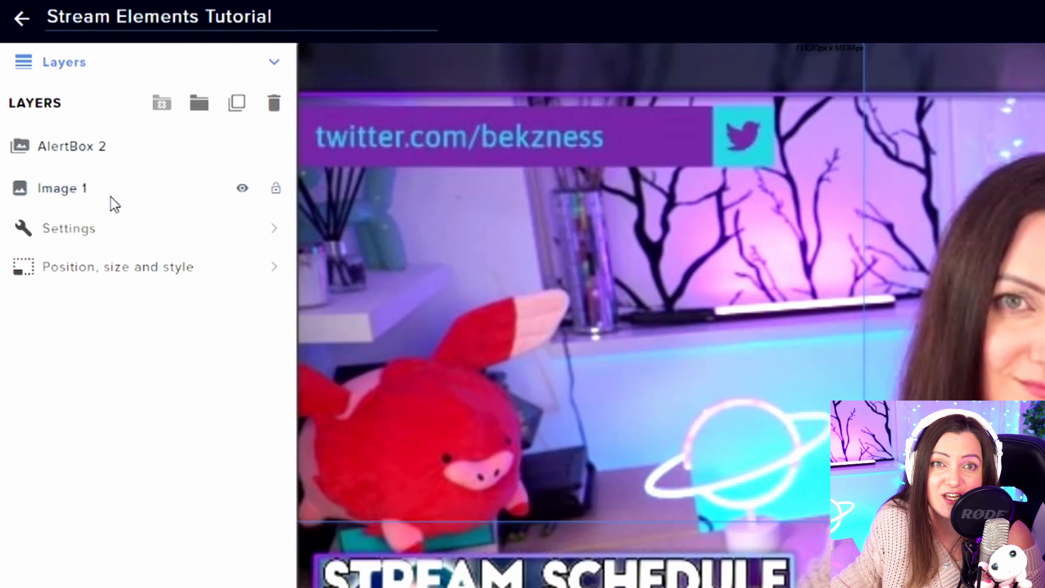
{"action": "left_click", "coordinate": [114, 203]}
{"action": "double_click", "coordinate": [58, 191]}
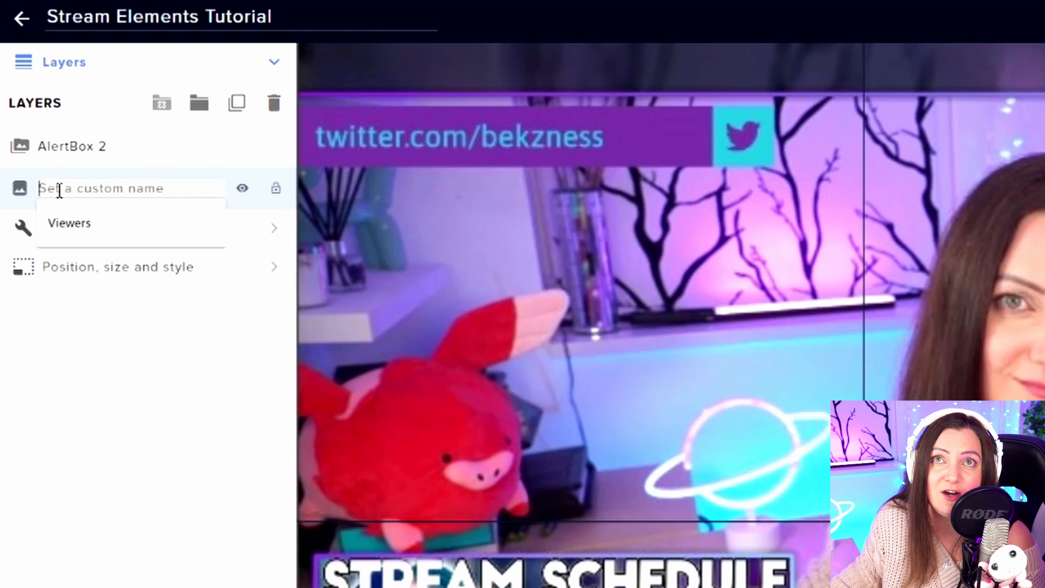
{"action": "type", "text": "Ba"}
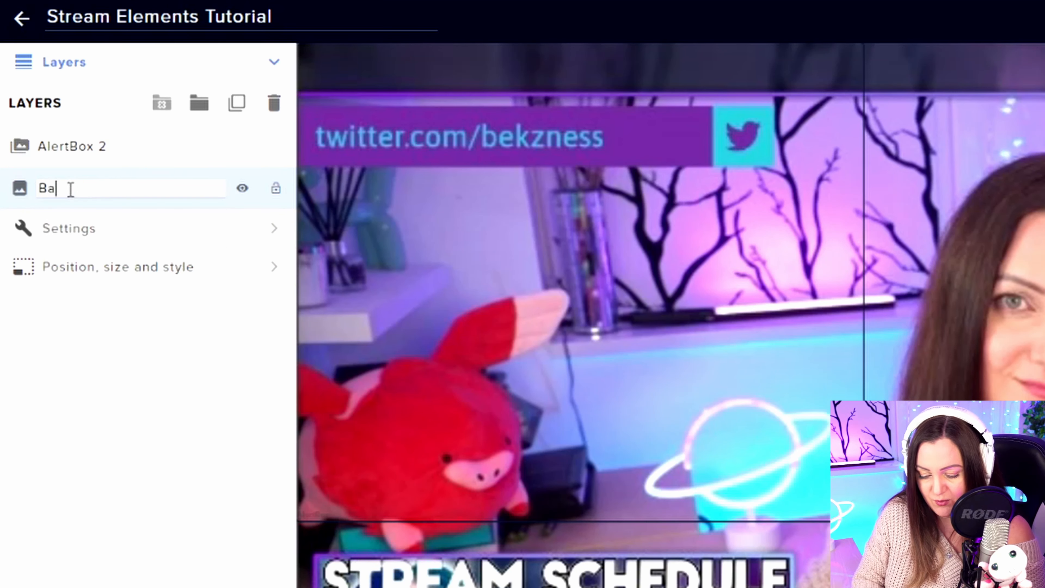
{"action": "type", "text": "ckground"}
{"action": "key", "text": "Return"}
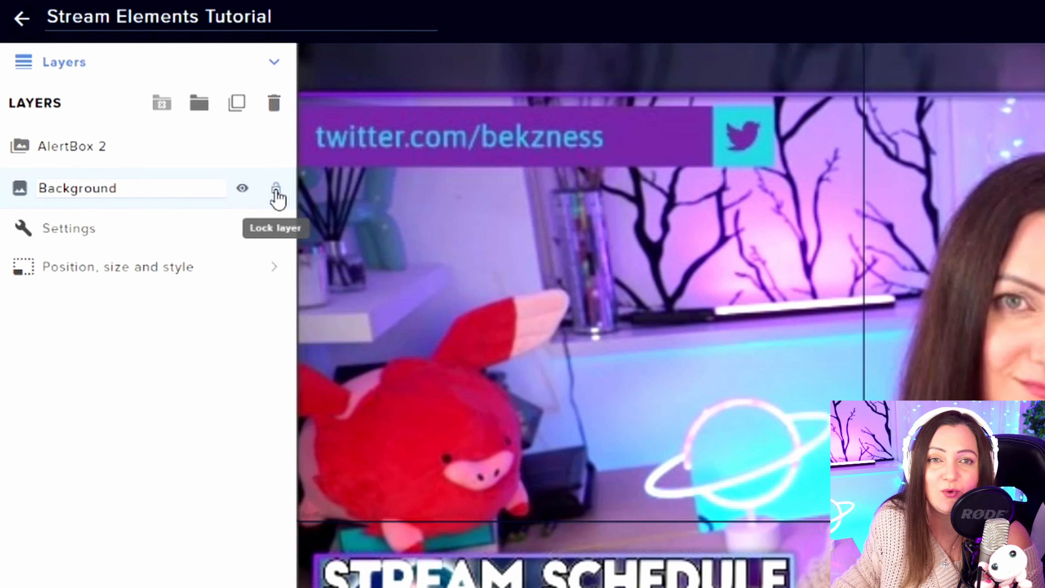
{"action": "left_click", "coordinate": [276, 194]}
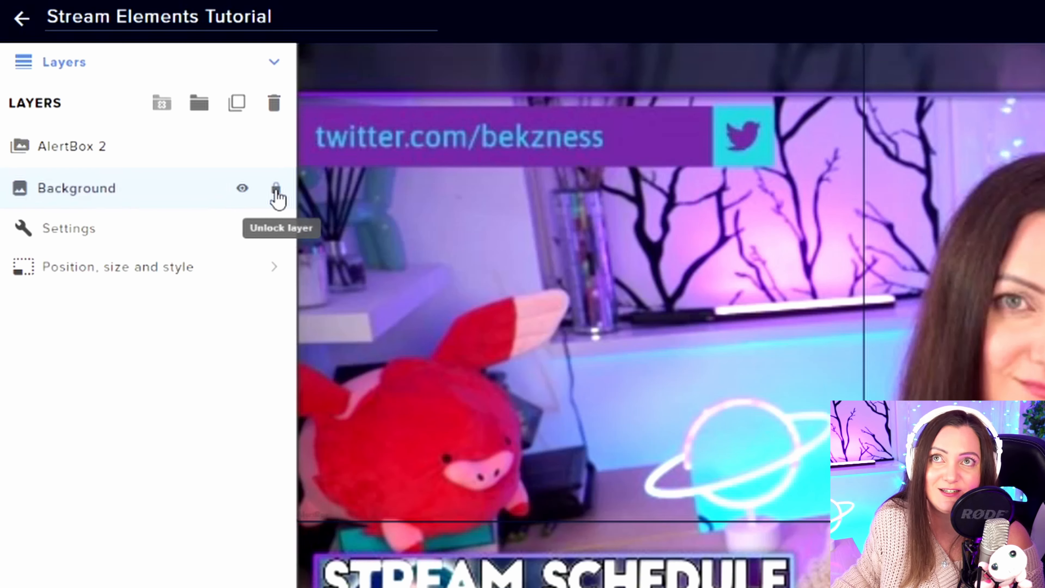
Step: Hide the Background layer and make it visible again
{"action": "left_click", "coordinate": [243, 190]}
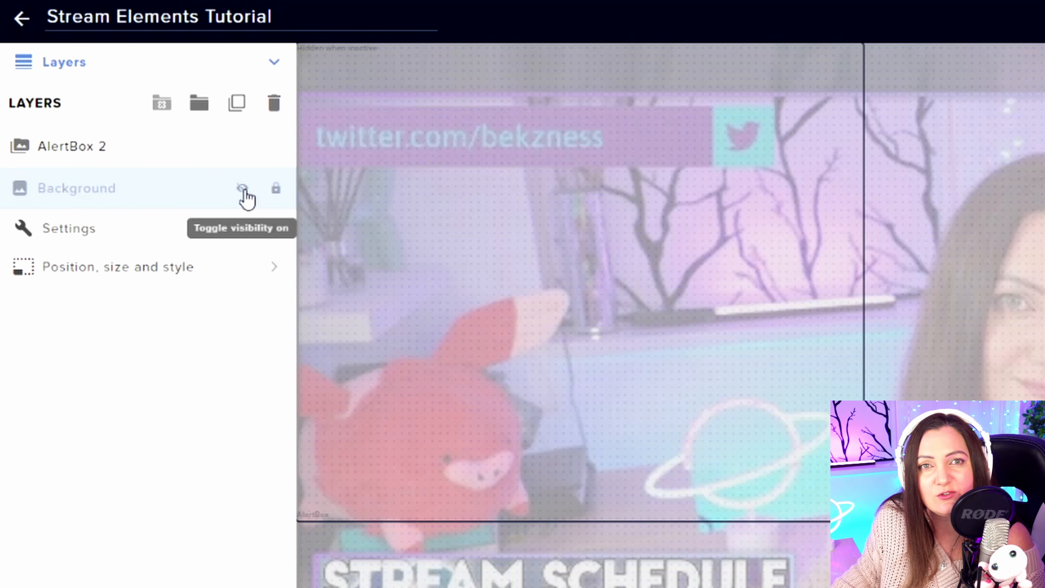
{"action": "left_click", "coordinate": [243, 189]}
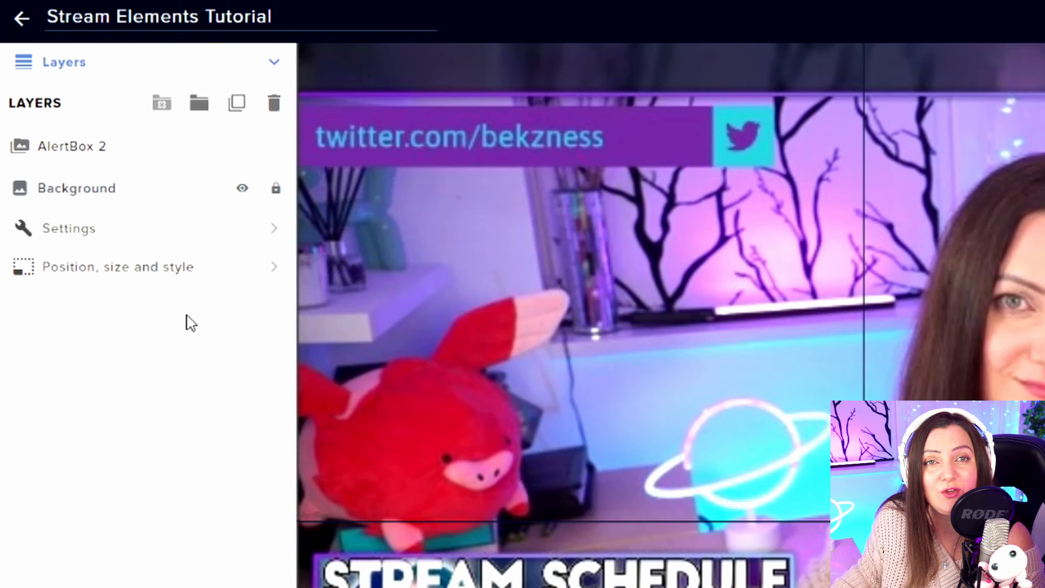
Step: Open the AlertBox widget's settings and emulate a follower event to preview its alert on the canvas
{"action": "mouse_move", "coordinate": [124, 149]}
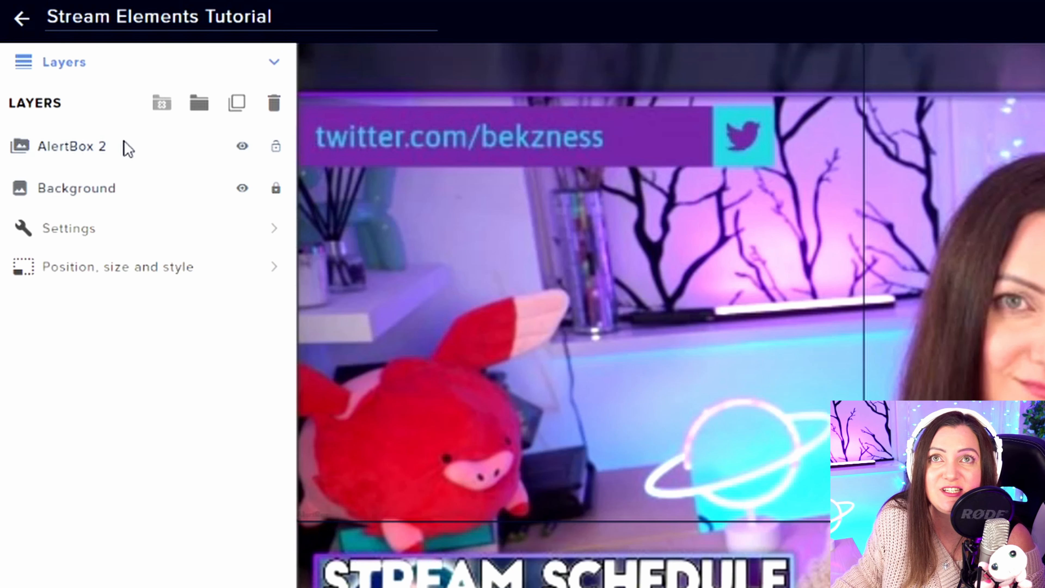
{"action": "left_click", "coordinate": [202, 240]}
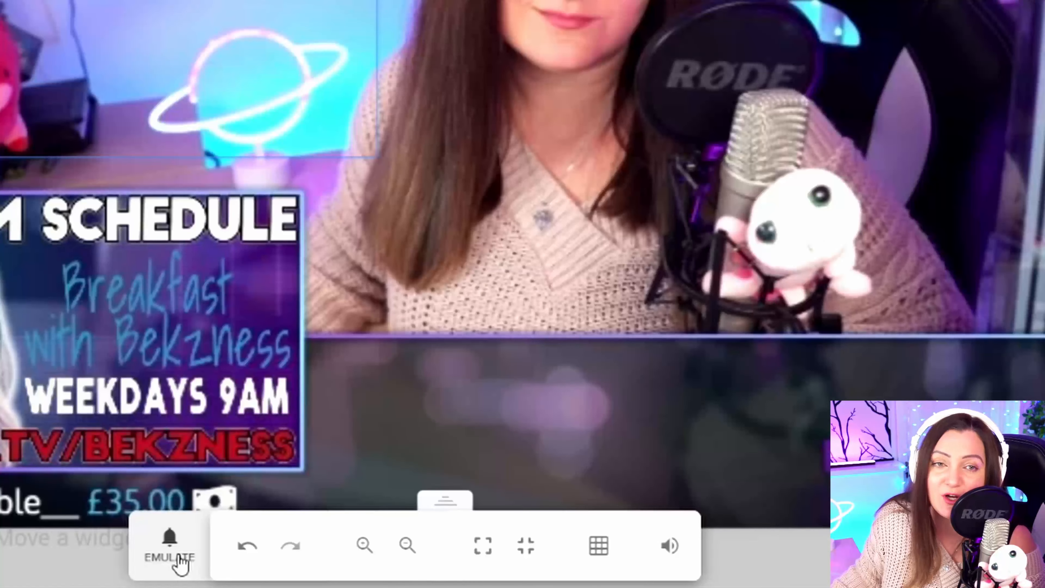
{"action": "left_click", "coordinate": [181, 563]}
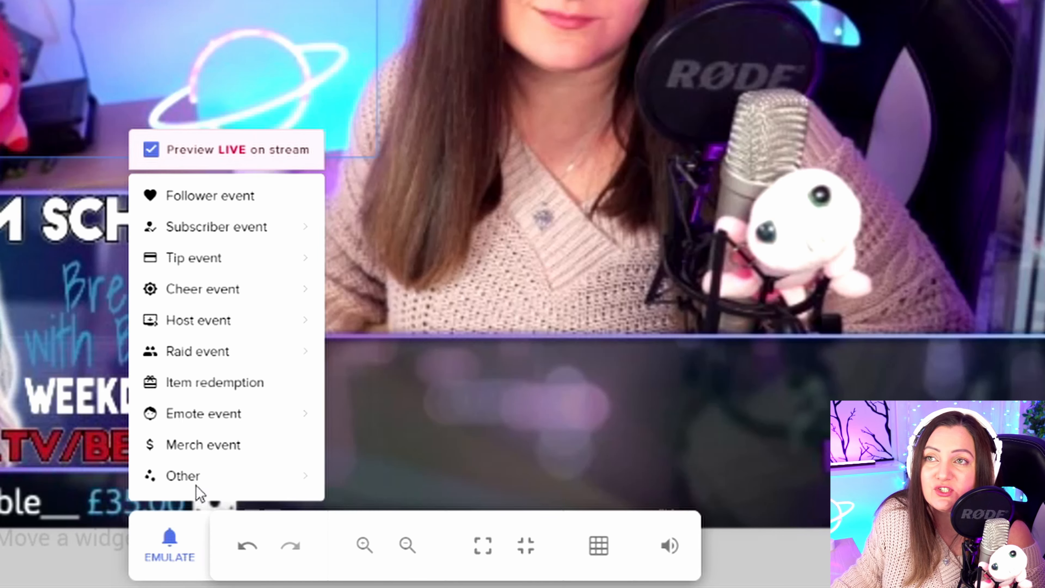
{"action": "mouse_move", "coordinate": [201, 239]}
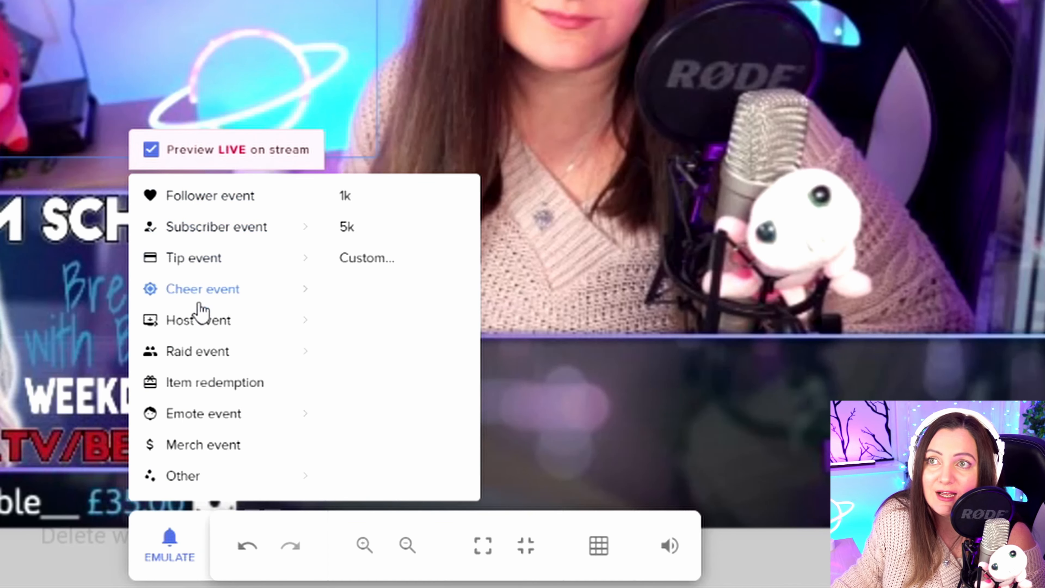
{"action": "mouse_move", "coordinate": [195, 365]}
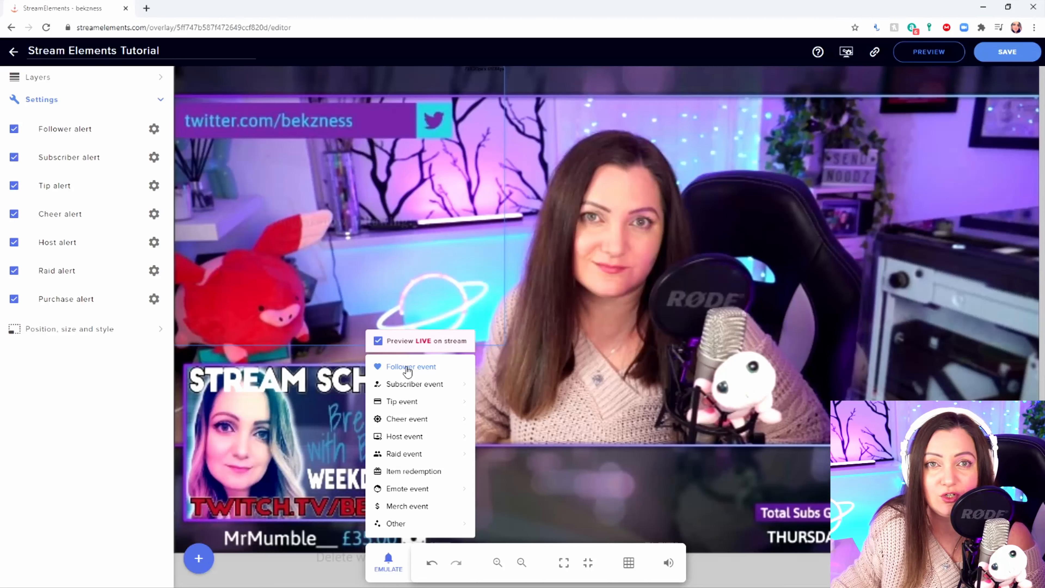
{"action": "left_click", "coordinate": [408, 369]}
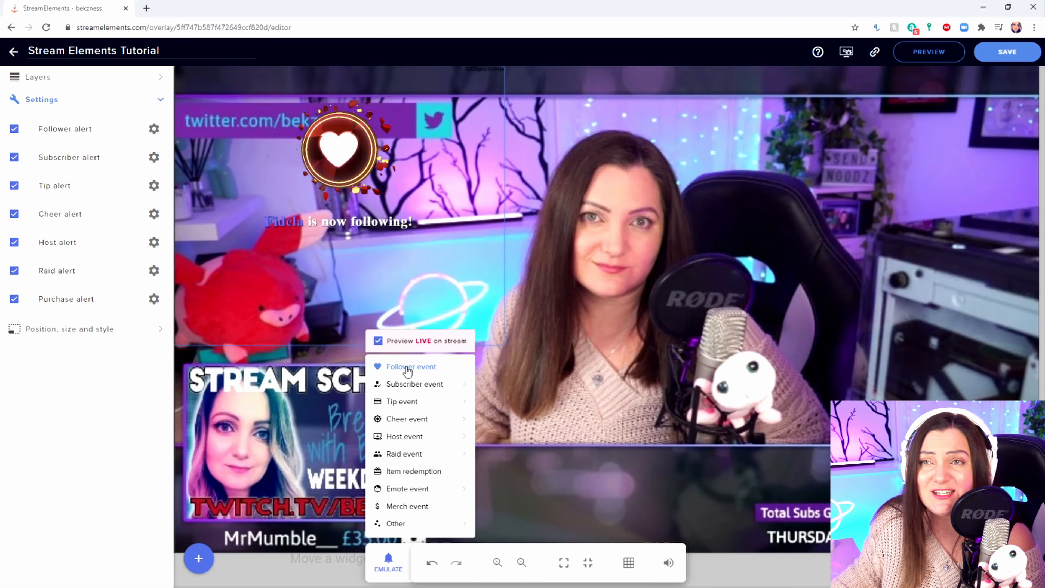
Step: Emulate a default subscriber event and the "1" subscriber event to preview both subscription alerts
{"action": "mouse_move", "coordinate": [414, 387]}
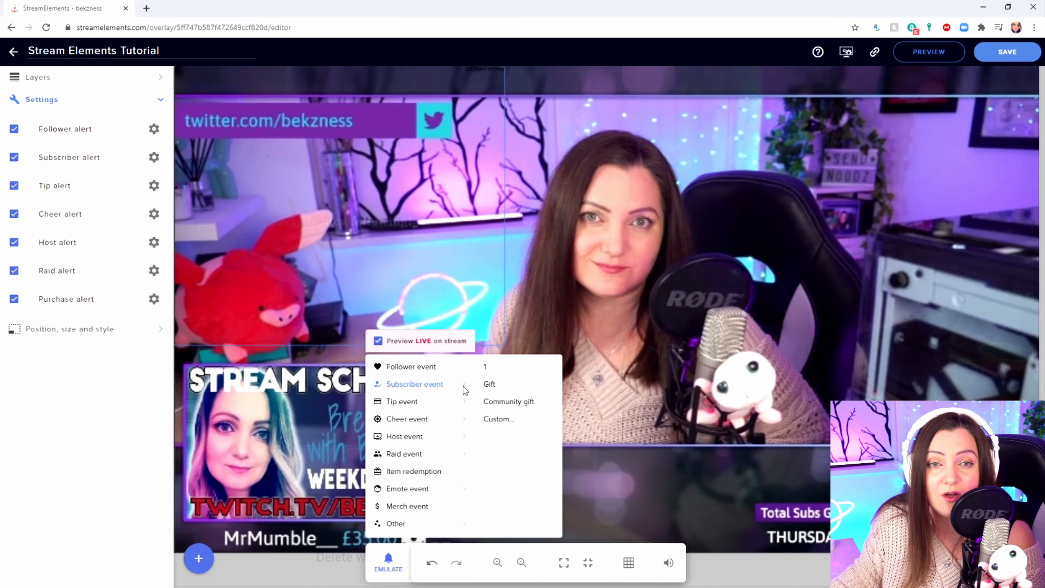
{"action": "left_click", "coordinate": [405, 383]}
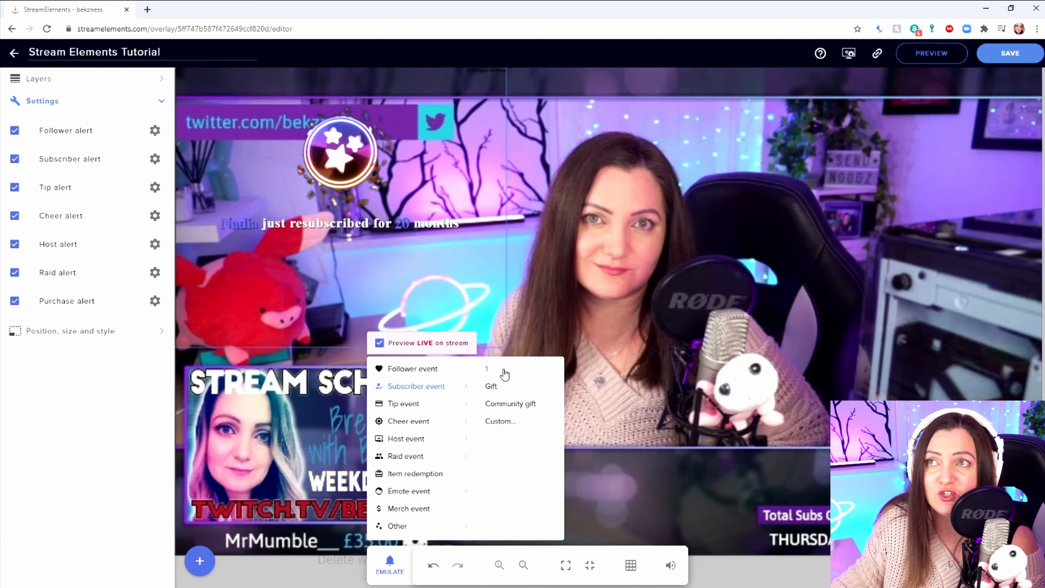
{"action": "left_click", "coordinate": [504, 375]}
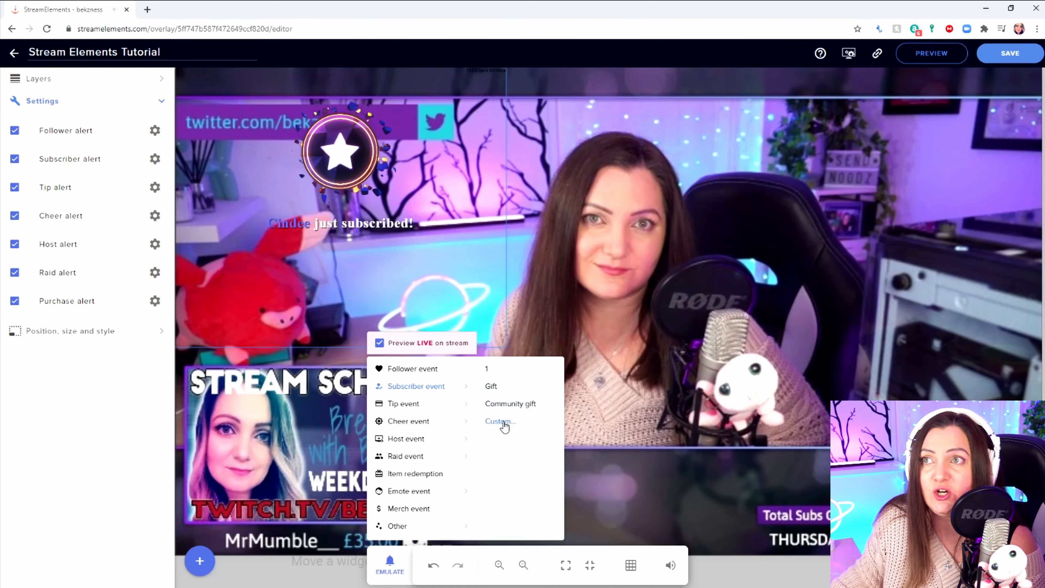
Step: Emulate a tip event, a cheer event and a raid event to preview their default alerts
{"action": "mouse_move", "coordinate": [424, 407]}
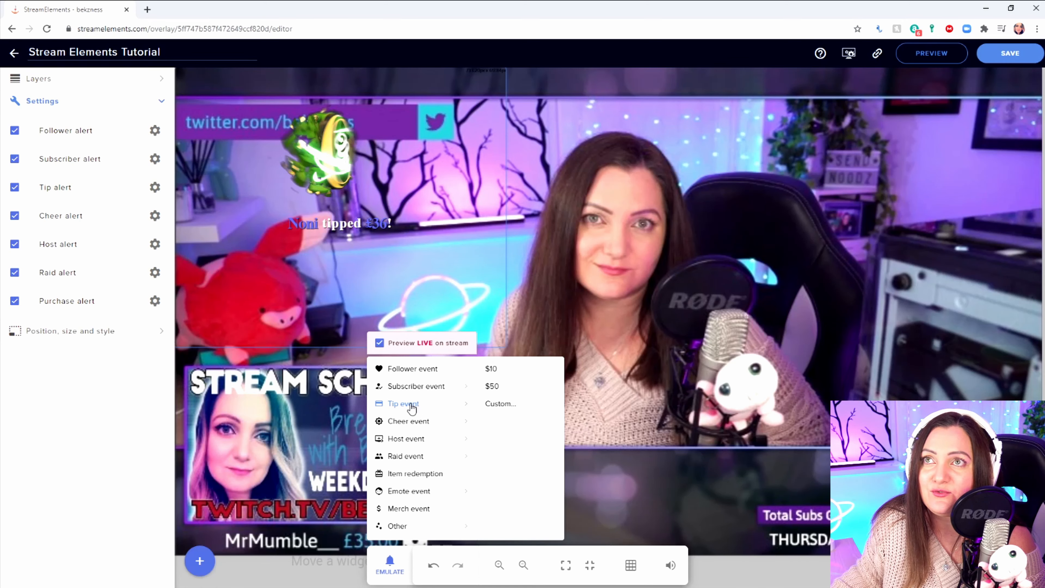
{"action": "mouse_move", "coordinate": [413, 428]}
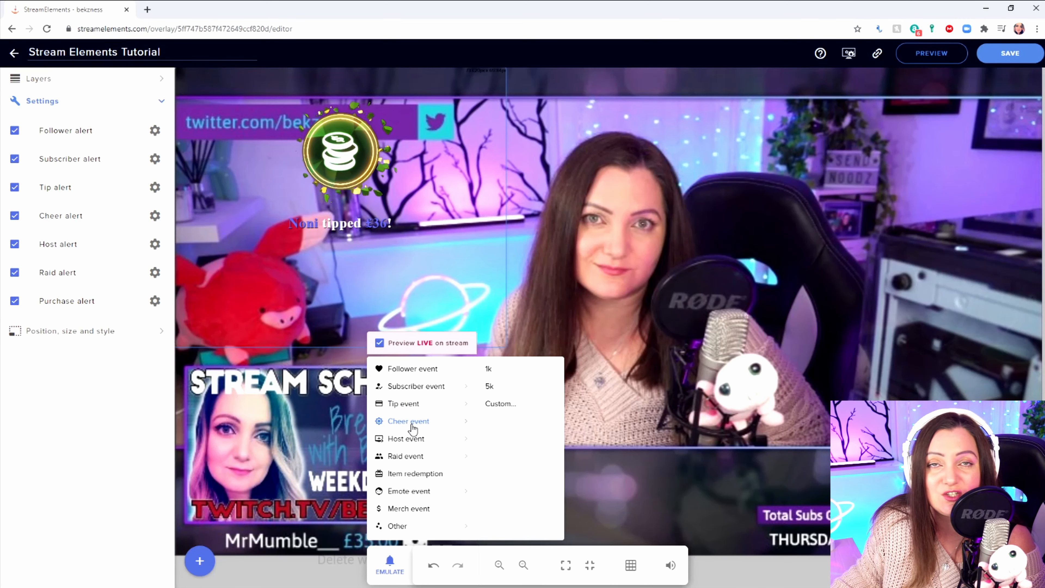
{"action": "left_click", "coordinate": [413, 427]}
{"action": "mouse_move", "coordinate": [408, 462]}
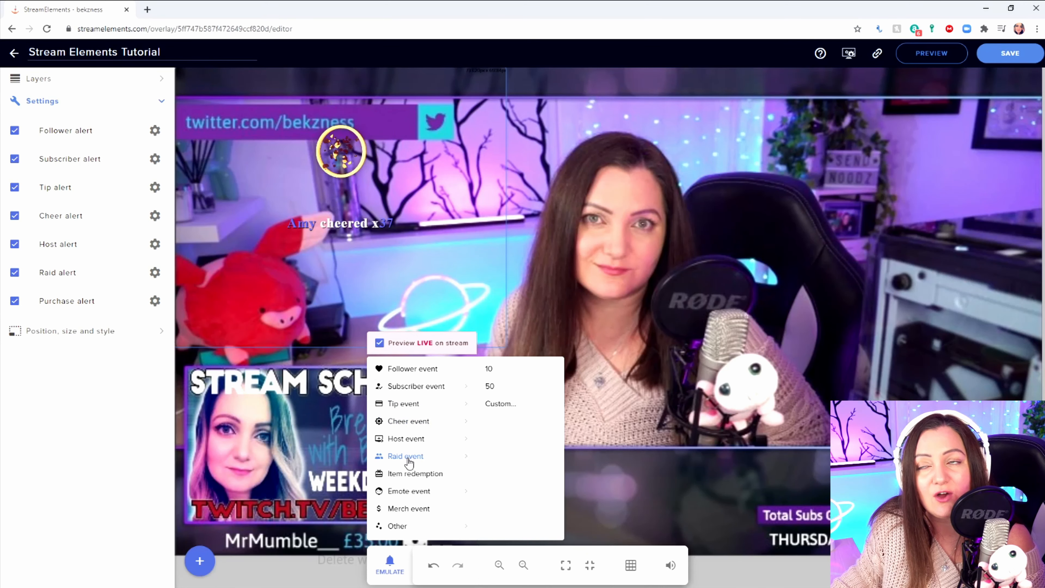
{"action": "left_click", "coordinate": [408, 462]}
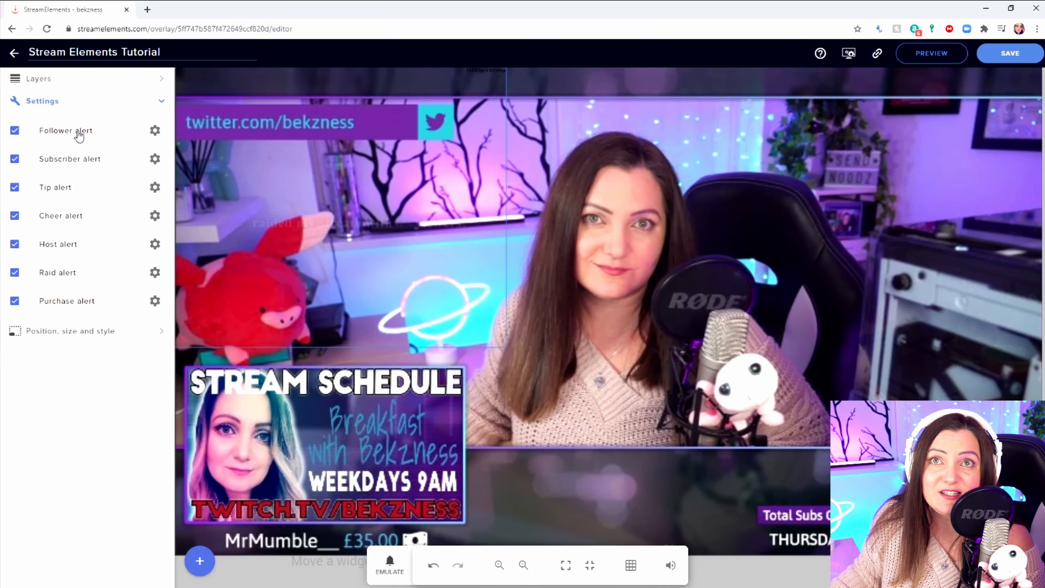
Step: Disable the Purchase alert in the AlertBox and enable it again
{"action": "left_click", "coordinate": [14, 300]}
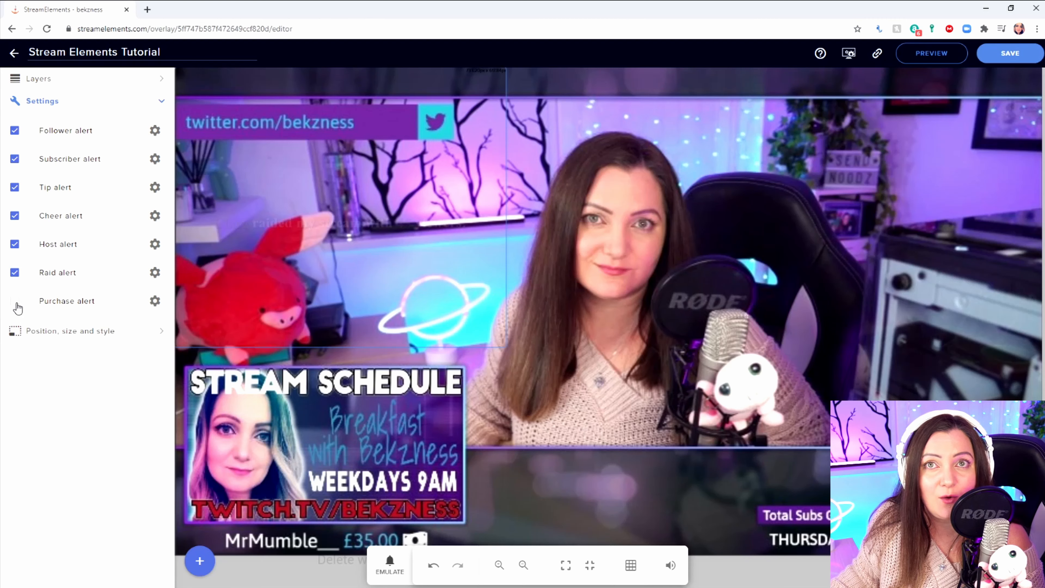
{"action": "left_click", "coordinate": [15, 302]}
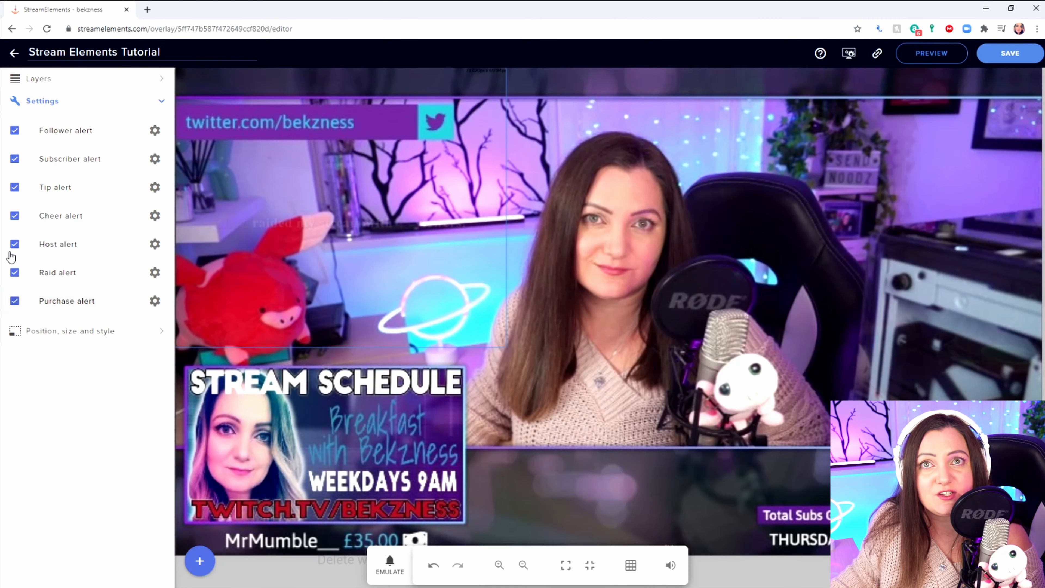
Step: In the Follower alert's advanced settings, preview "bloop_v1.mp3" from the uploaded sounds and set it as the alert sound
{"action": "left_click", "coordinate": [160, 137]}
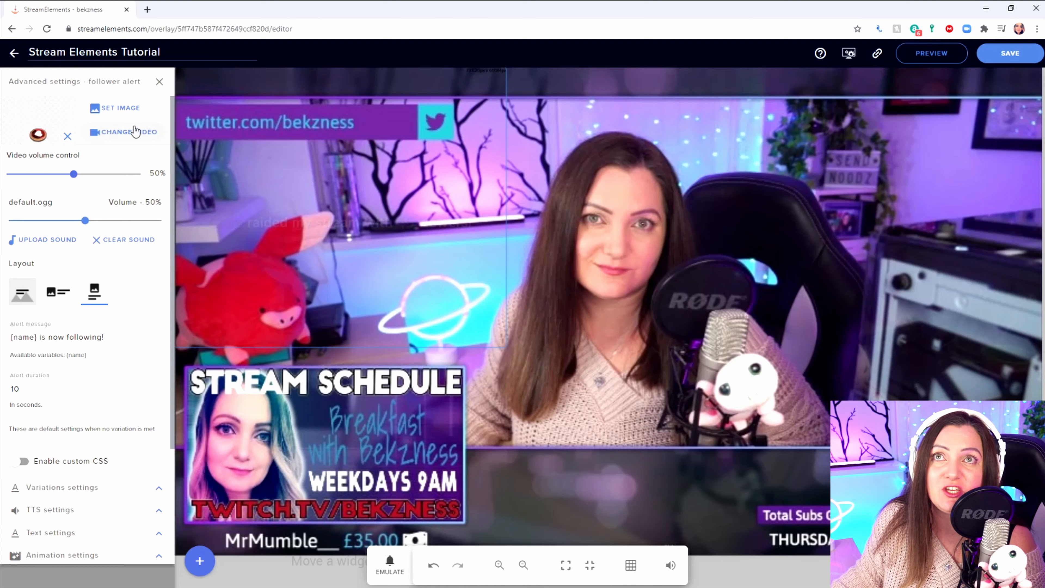
{"action": "left_click", "coordinate": [108, 139]}
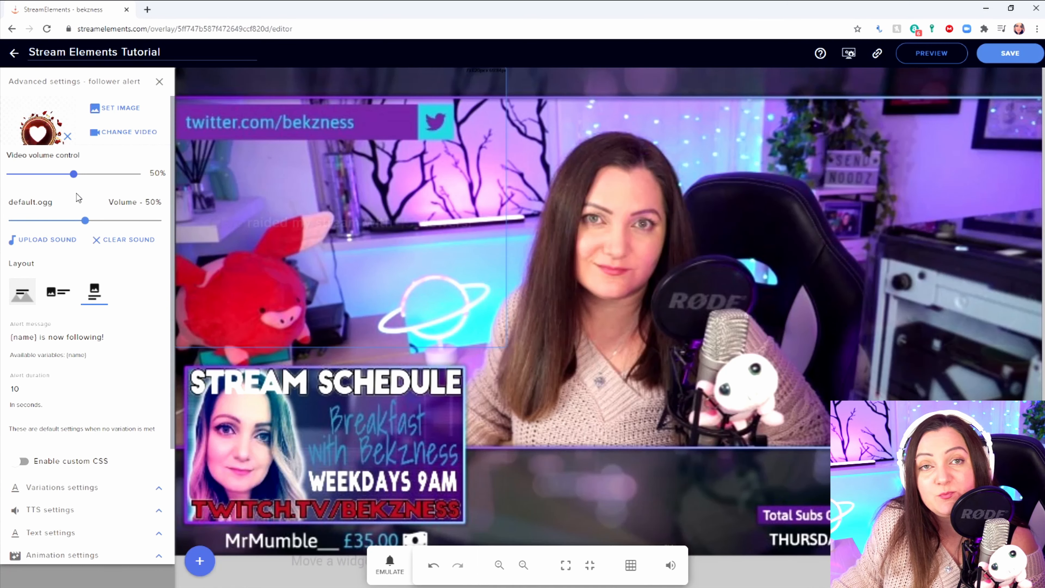
{"action": "left_click", "coordinate": [55, 243]}
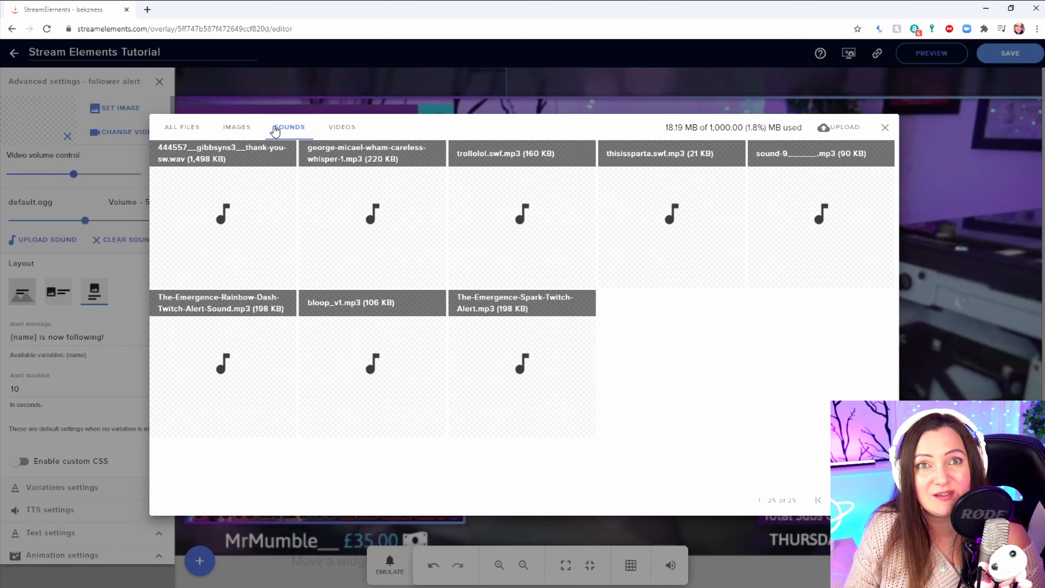
{"action": "mouse_move", "coordinate": [409, 281]}
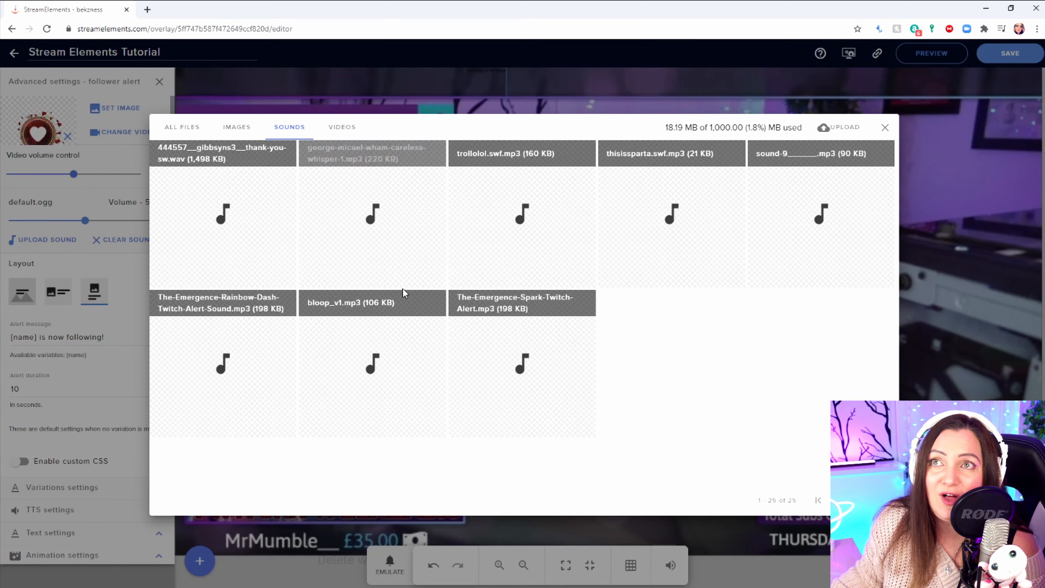
{"action": "mouse_move", "coordinate": [362, 397]}
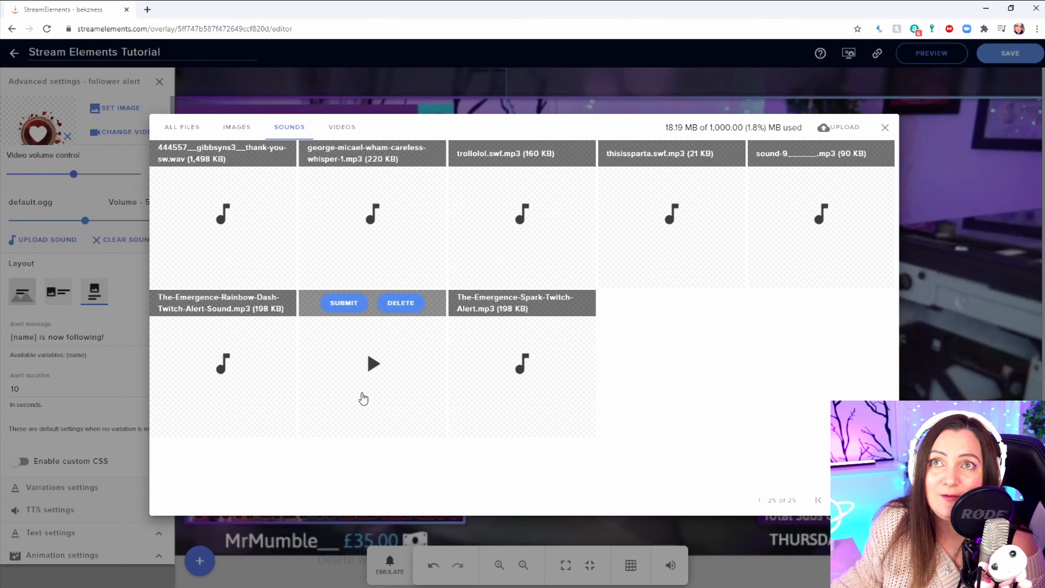
{"action": "left_click", "coordinate": [370, 365]}
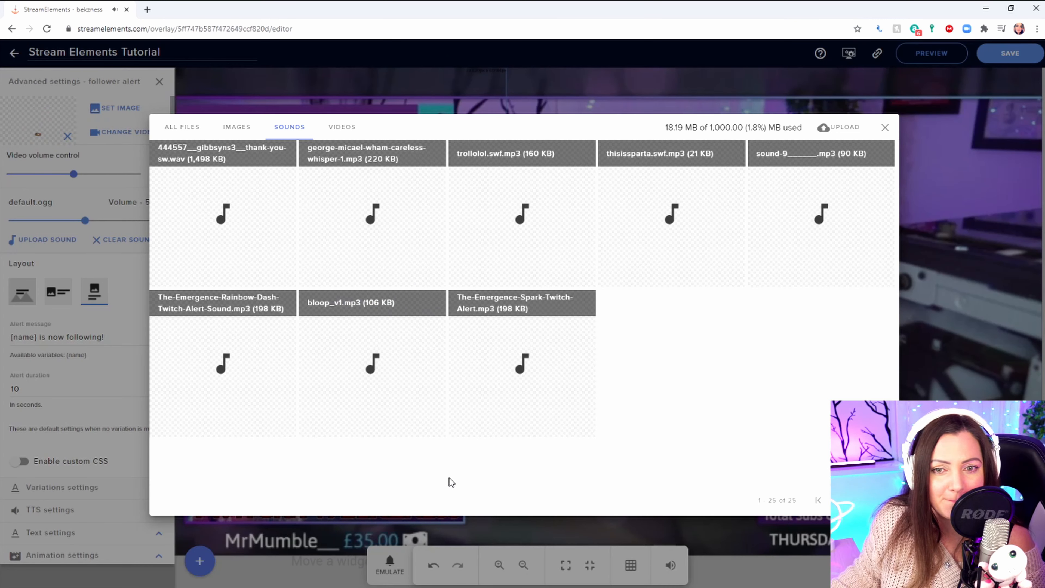
{"action": "mouse_move", "coordinate": [374, 350]}
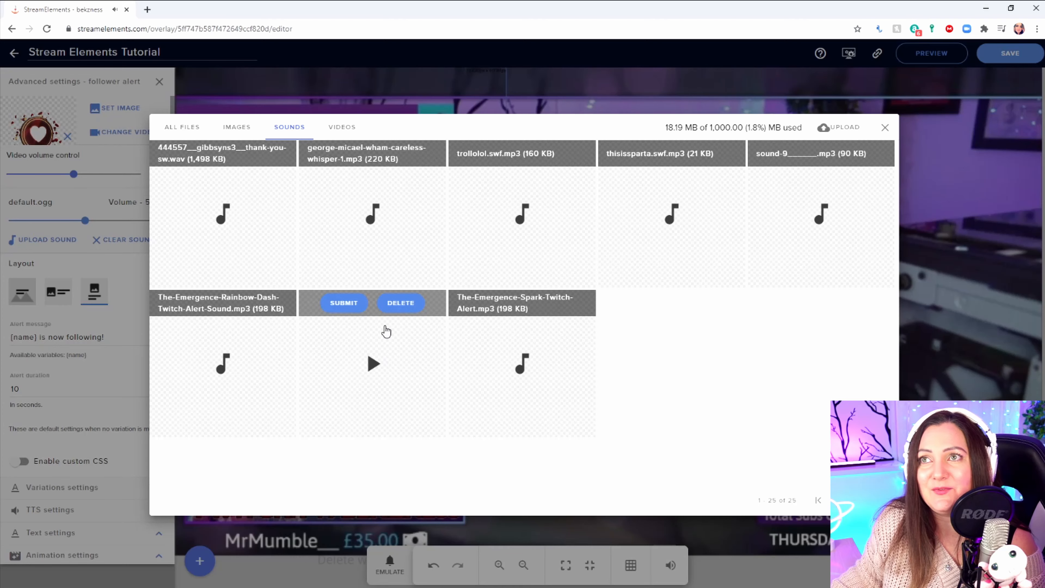
{"action": "left_click", "coordinate": [340, 304]}
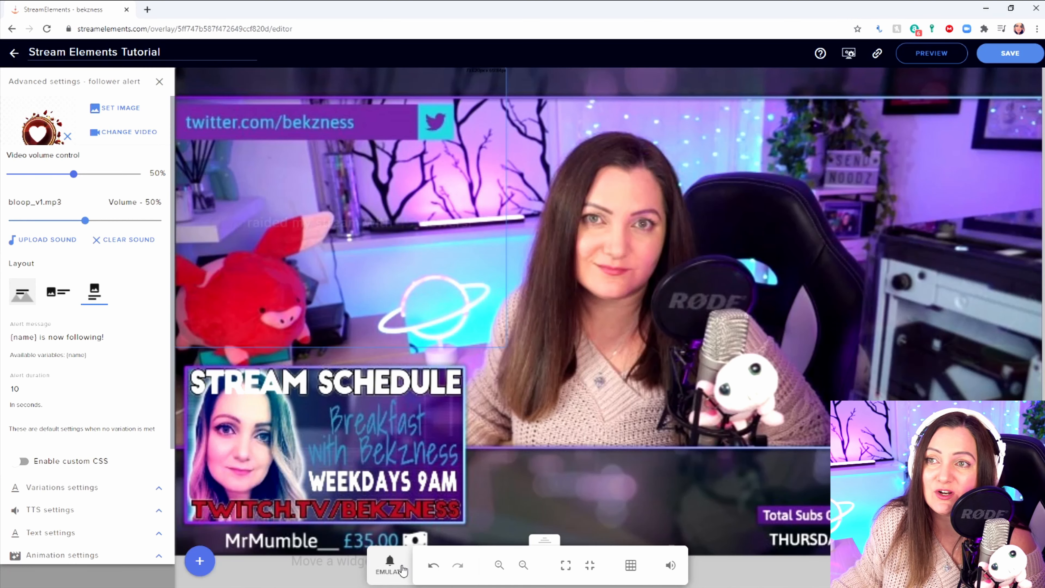
Step: Emulate a follower event to preview the follower alert with its chosen sound
{"action": "left_click", "coordinate": [402, 570]}
{"action": "left_click", "coordinate": [402, 369]}
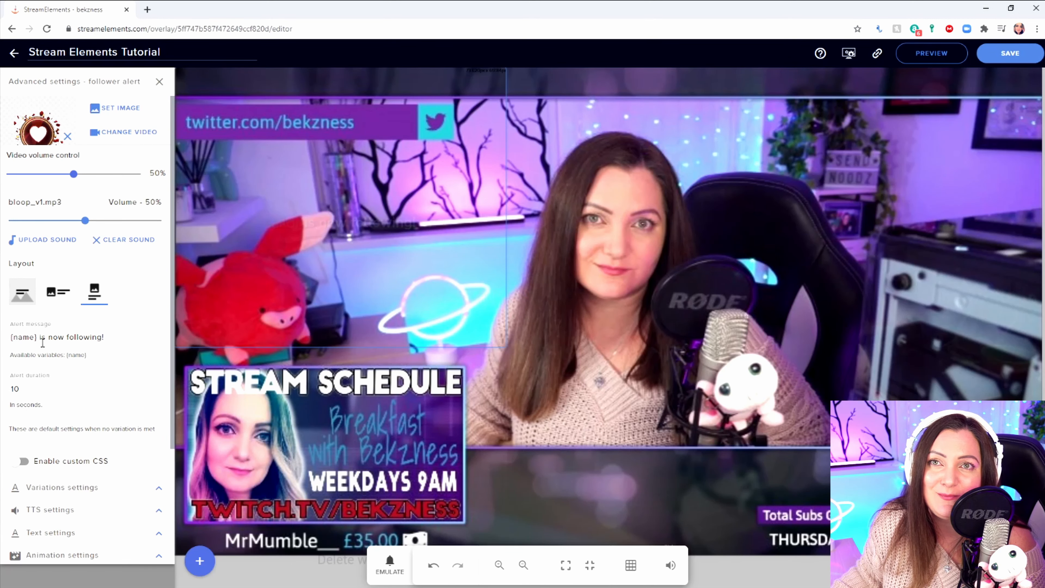
Step: Examine the follower alert's message, its {name} variable and the alert duration
{"action": "double_click", "coordinate": [30, 336]}
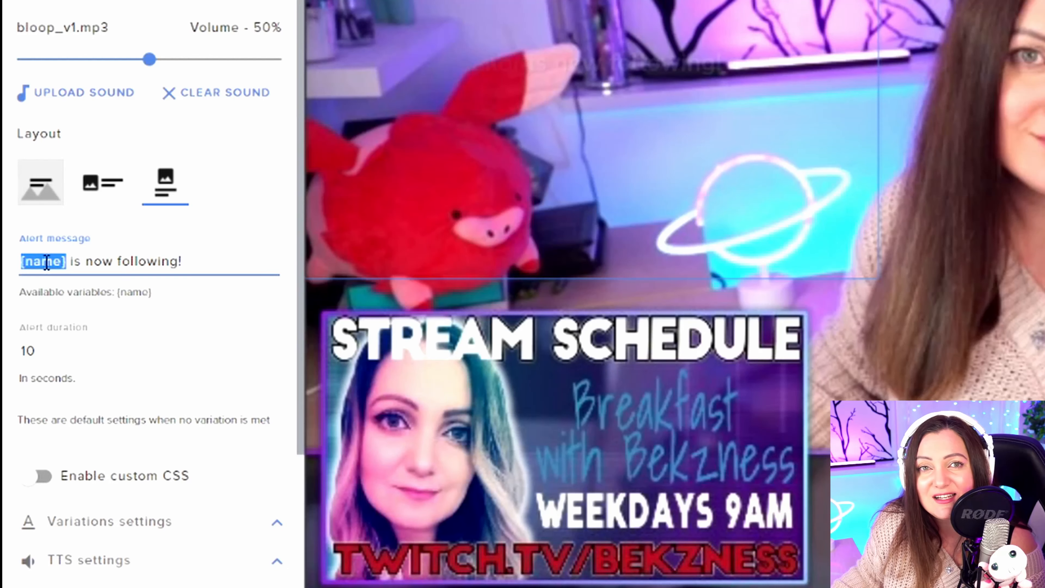
{"action": "left_click", "coordinate": [186, 261]}
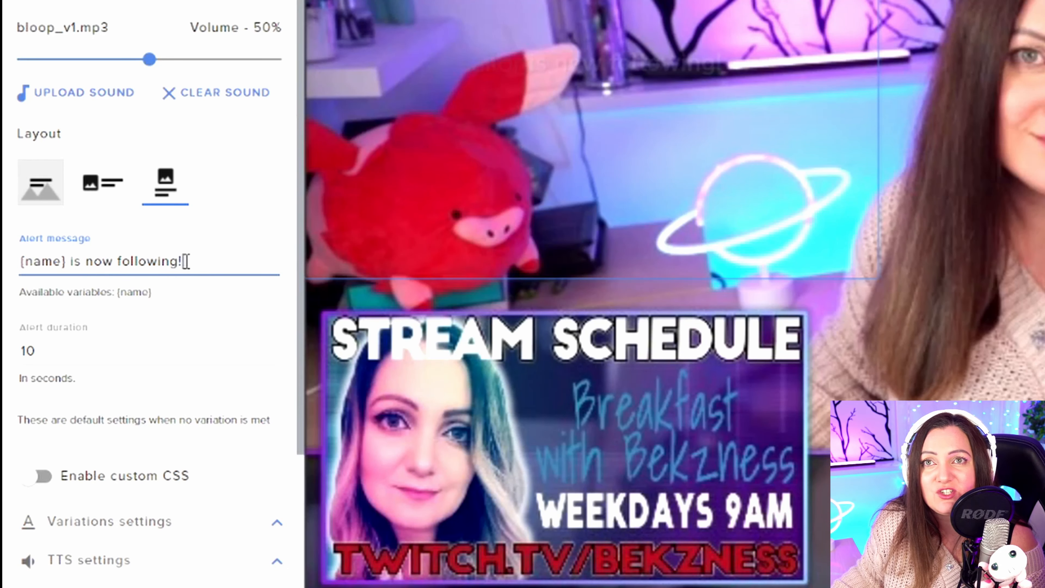
{"action": "left_click_drag", "start_coordinate": [186, 261], "coordinate": [70, 264]}
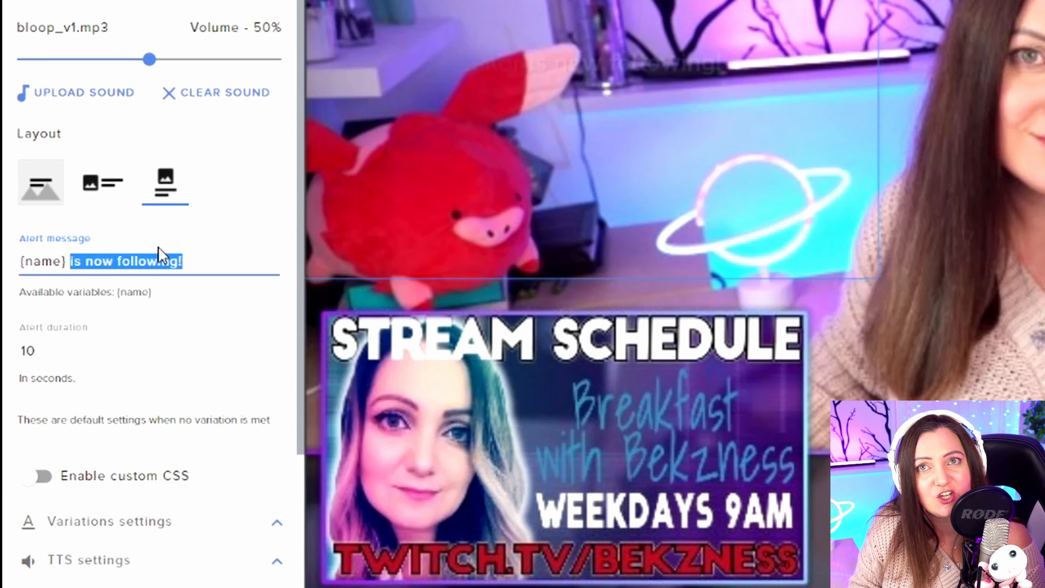
{"action": "left_click", "coordinate": [175, 261]}
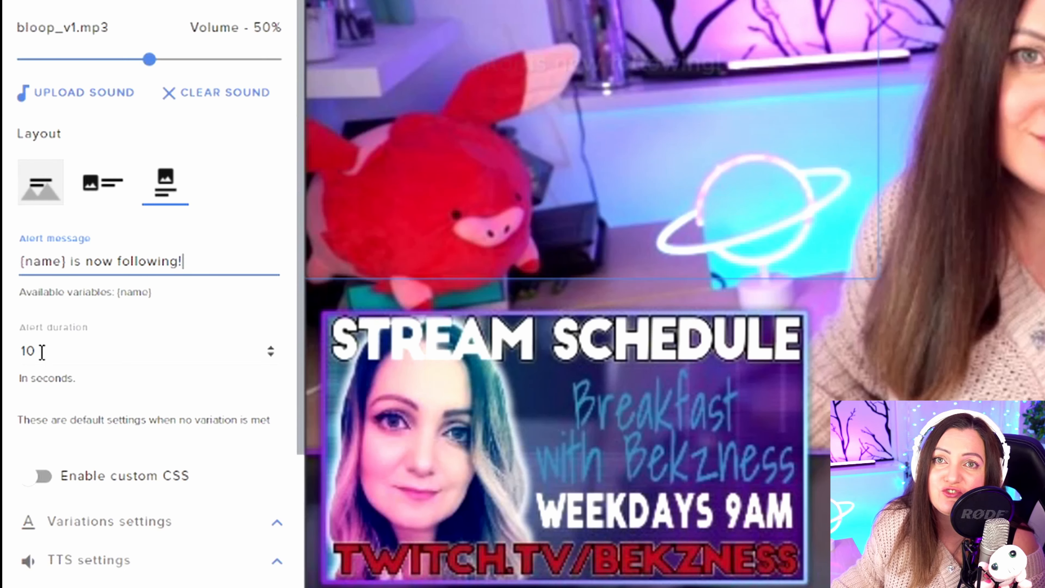
{"action": "double_click", "coordinate": [33, 353]}
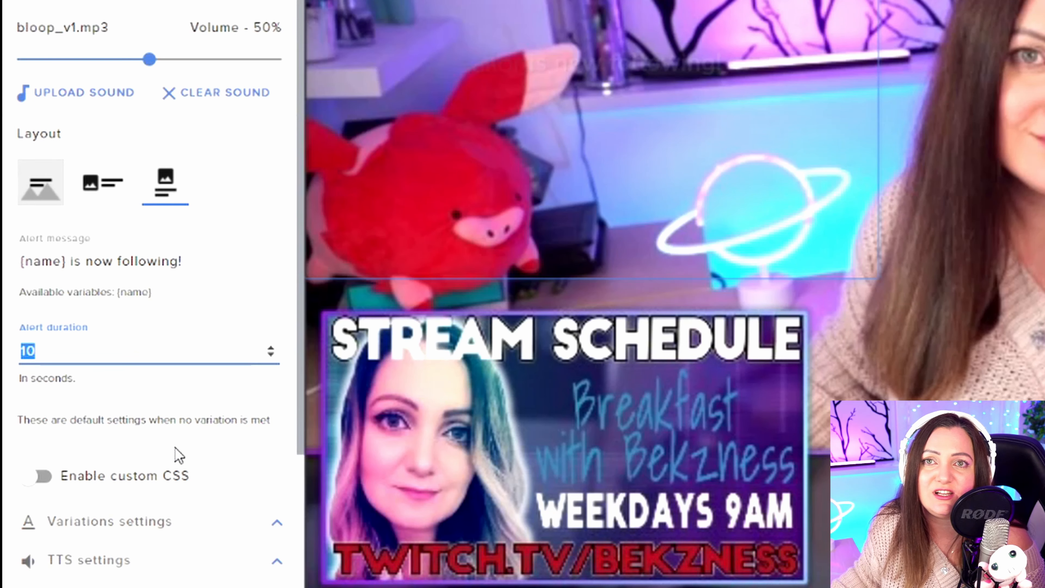
Step: Enable custom CSS for the follower alert and turn it off again
{"action": "scroll", "coordinate": [183, 460], "scroll_direction": "down", "scroll_amount": 1}
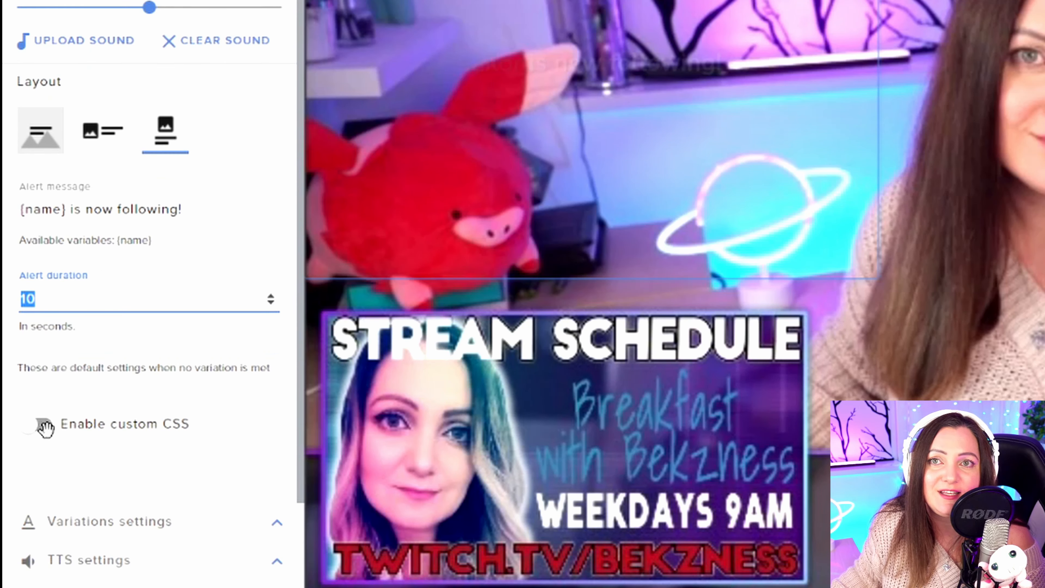
{"action": "left_click", "coordinate": [30, 424]}
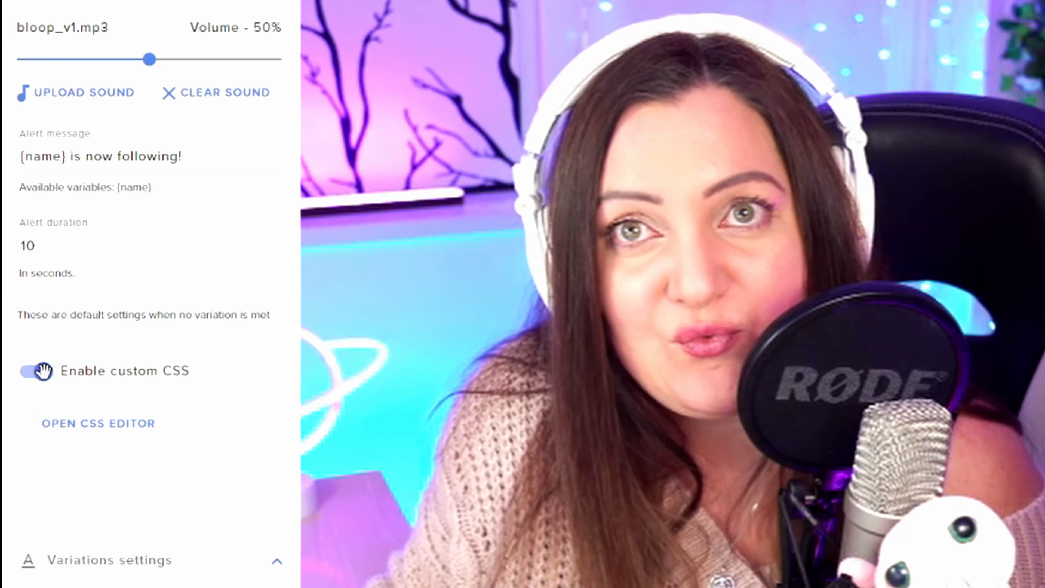
{"action": "left_click", "coordinate": [44, 382]}
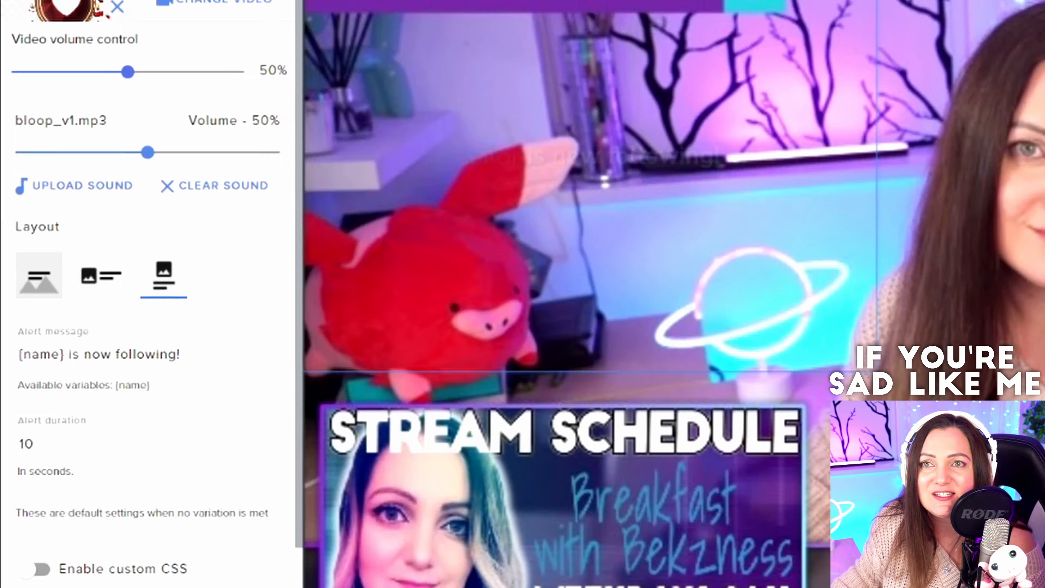
Step: Browse the available voices in the follower alert's text-to-speech settings, keeping Brian
{"action": "left_click", "coordinate": [264, 530]}
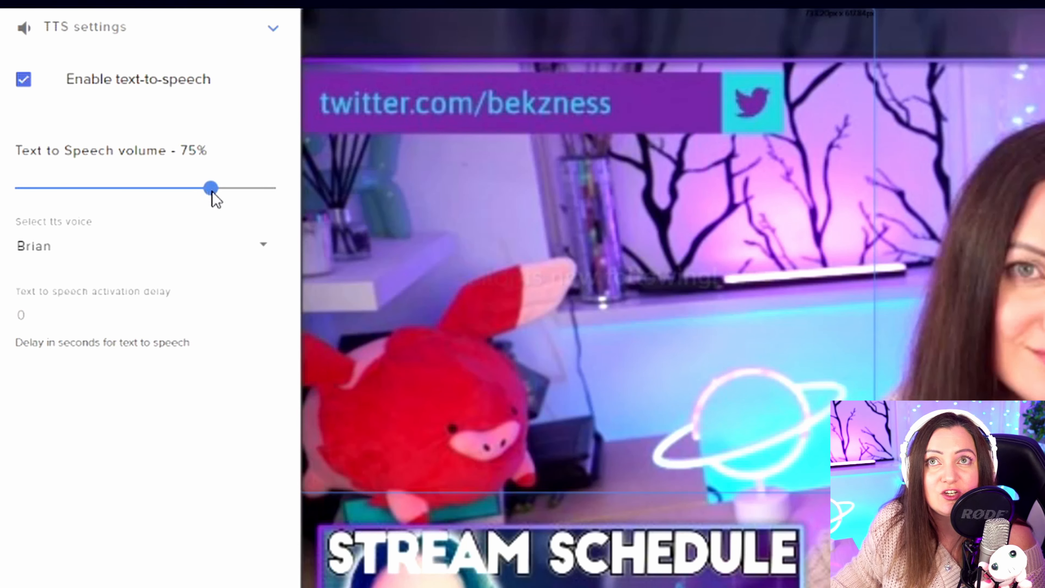
{"action": "left_click", "coordinate": [268, 255]}
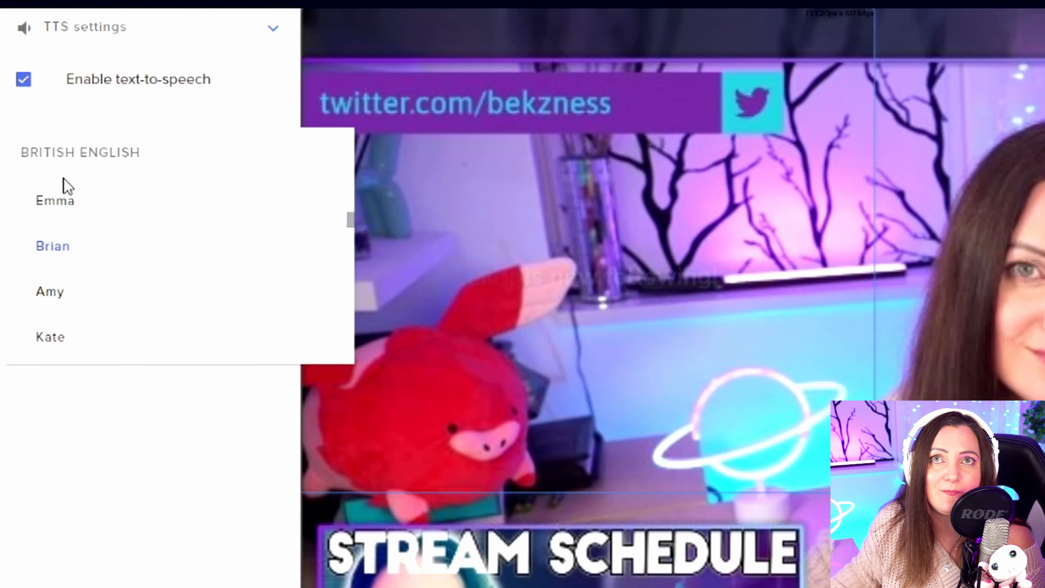
{"action": "scroll", "coordinate": [133, 245], "scroll_direction": "down", "scroll_amount": 15}
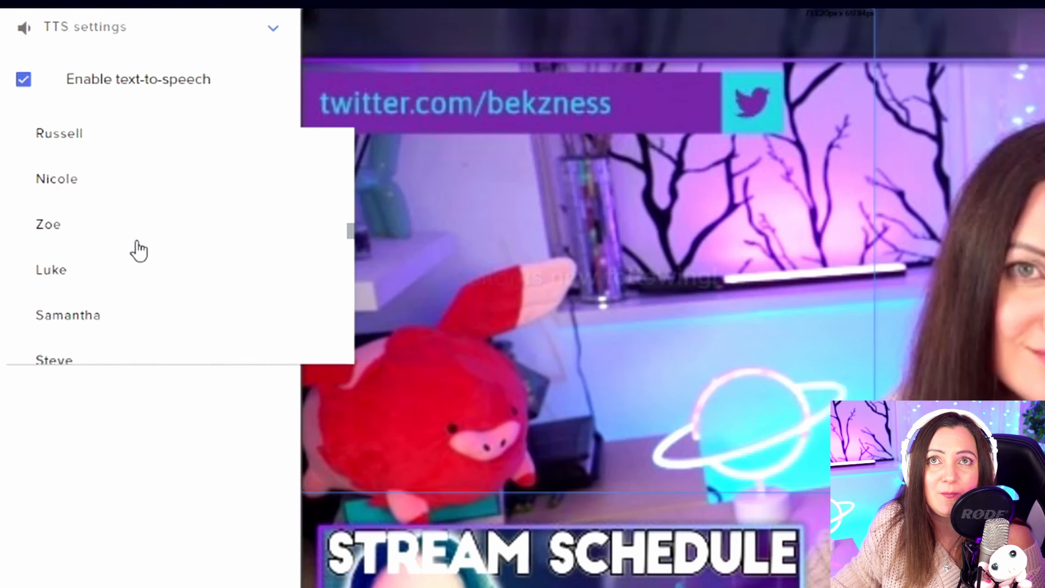
{"action": "scroll", "coordinate": [139, 250], "scroll_direction": "down", "scroll_amount": 10}
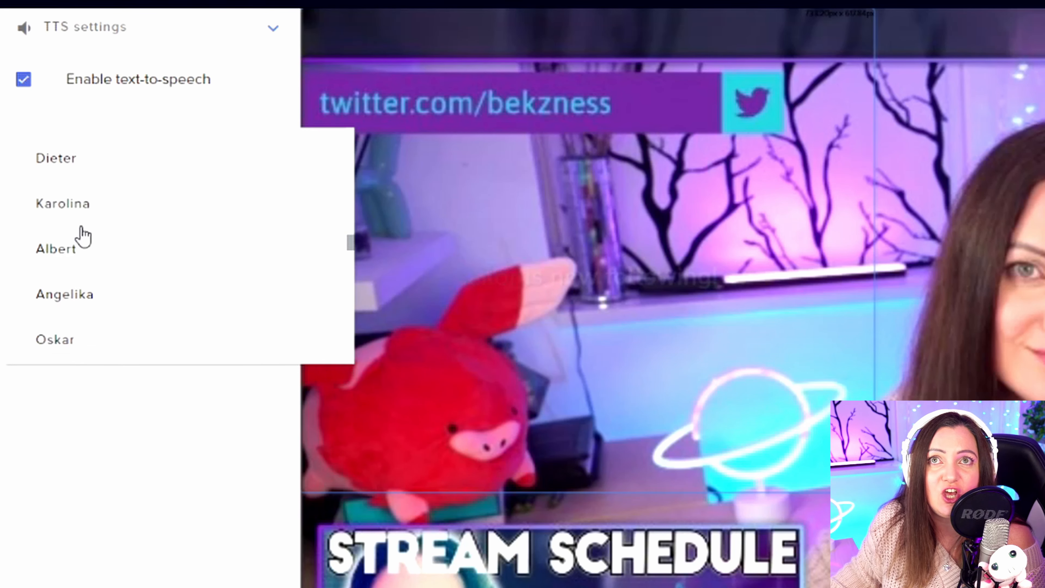
{"action": "scroll", "coordinate": [84, 235], "scroll_direction": "down", "scroll_amount": 10}
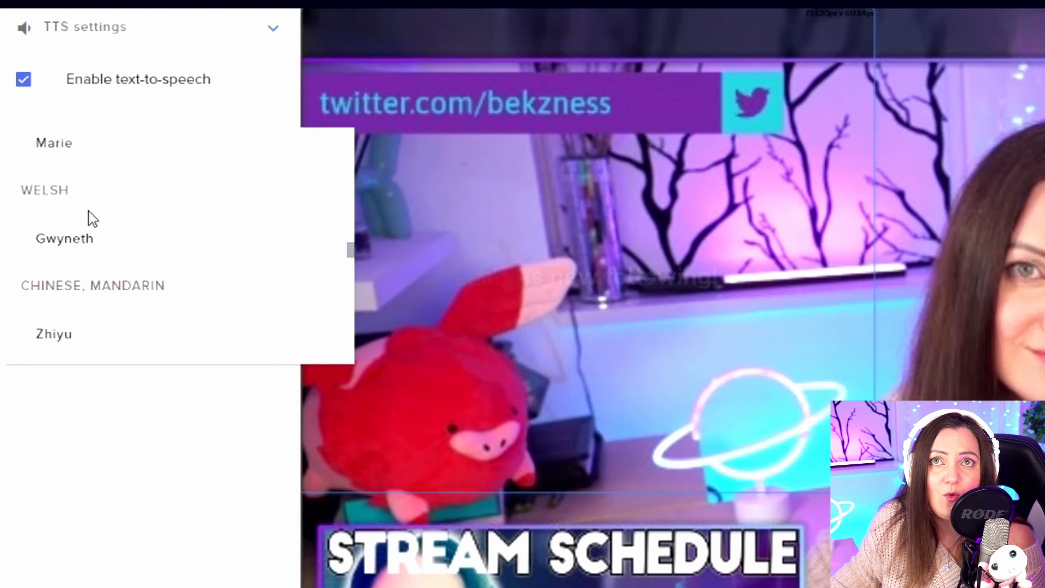
{"action": "scroll", "coordinate": [128, 264], "scroll_direction": "down", "scroll_amount": 6}
{"action": "scroll", "coordinate": [136, 280], "scroll_direction": "up", "scroll_amount": 20}
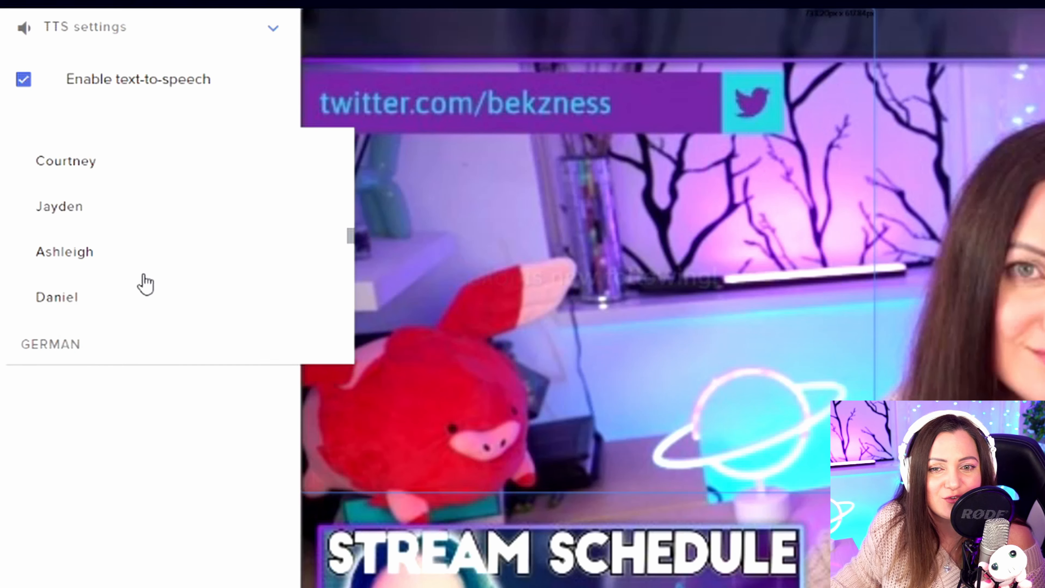
{"action": "scroll", "coordinate": [150, 283], "scroll_direction": "up", "scroll_amount": 5}
{"action": "scroll", "coordinate": [149, 283], "scroll_direction": "down", "scroll_amount": 10}
{"action": "key", "text": "Escape"}
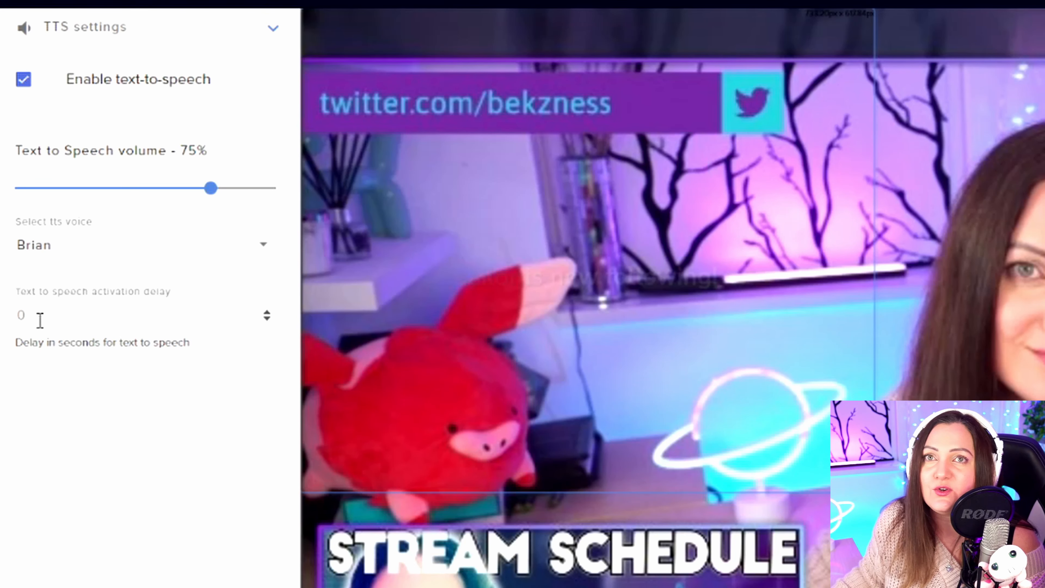
Step: Try a text-to-speech activation delay of 5 seconds, clear it and disable text-to-speech for the follower alert
{"action": "left_click", "coordinate": [16, 317]}
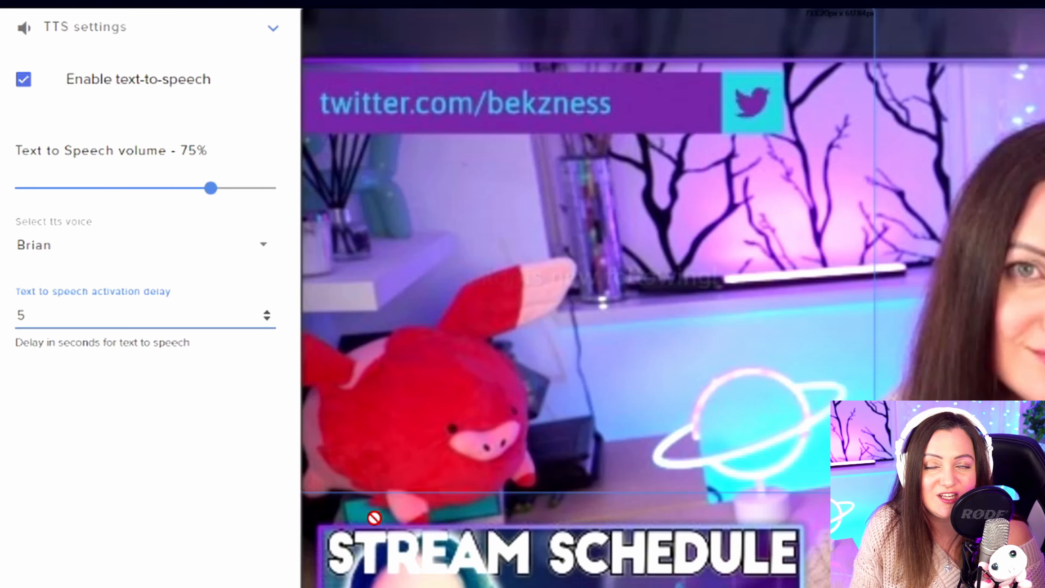
{"action": "left_click", "coordinate": [25, 78]}
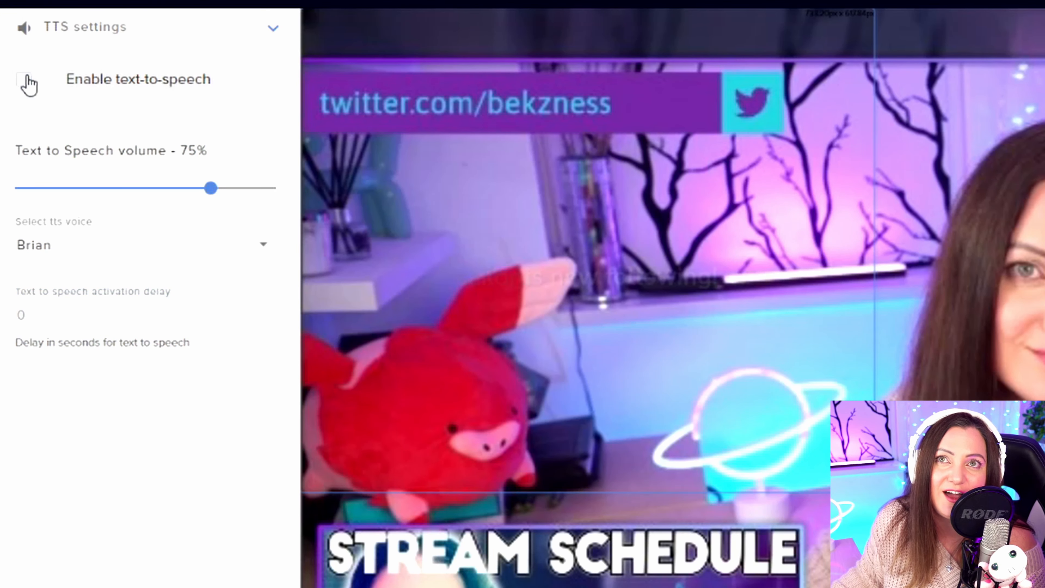
{"action": "left_click", "coordinate": [272, 30]}
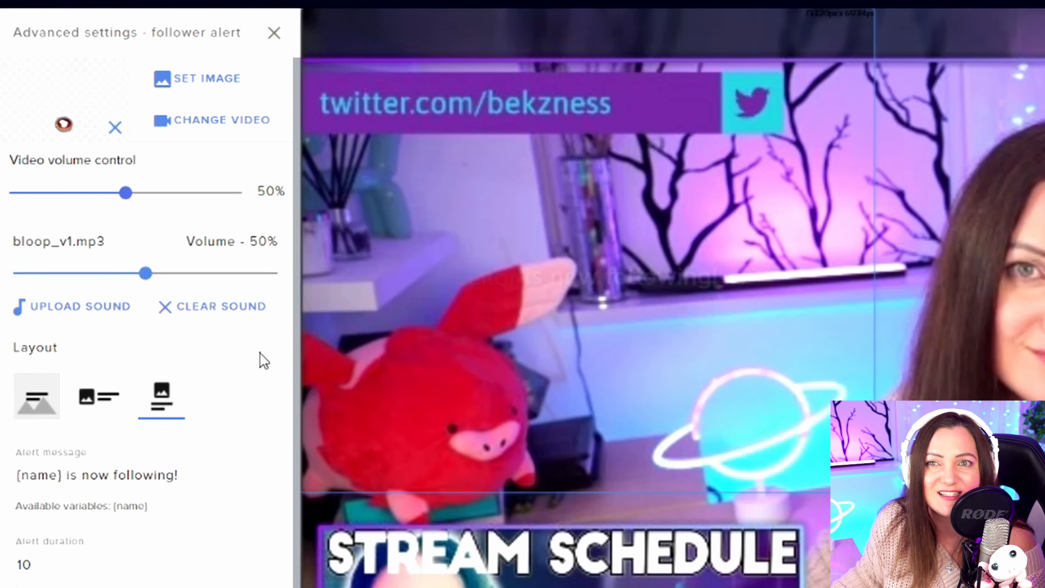
Step: In the follower alert's text settings, enable a custom font and set its family to "salt"
{"action": "scroll", "coordinate": [263, 359], "scroll_direction": "down", "scroll_amount": 8}
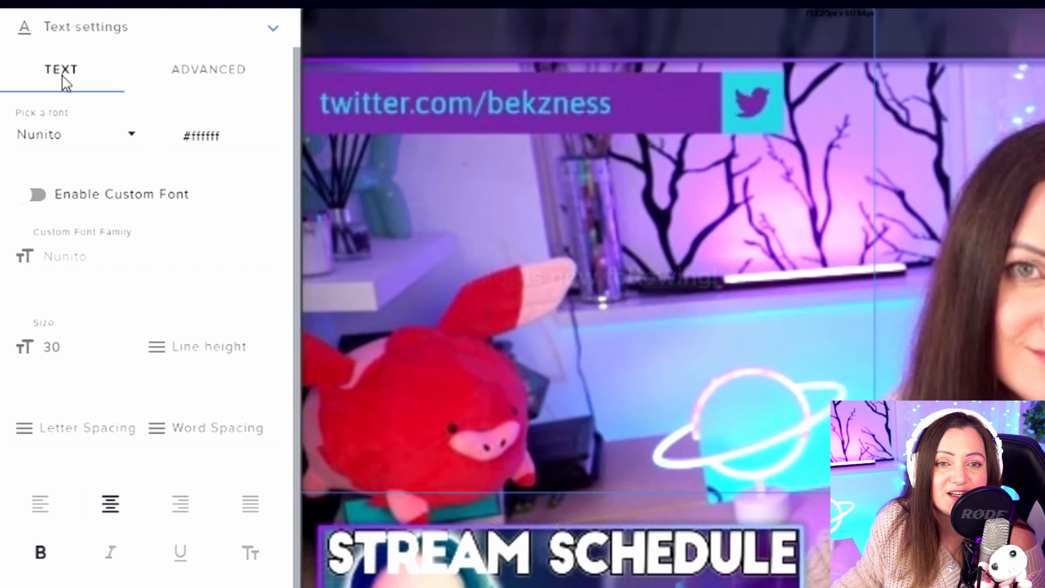
{"action": "left_click", "coordinate": [202, 78]}
{"action": "left_click", "coordinate": [78, 71]}
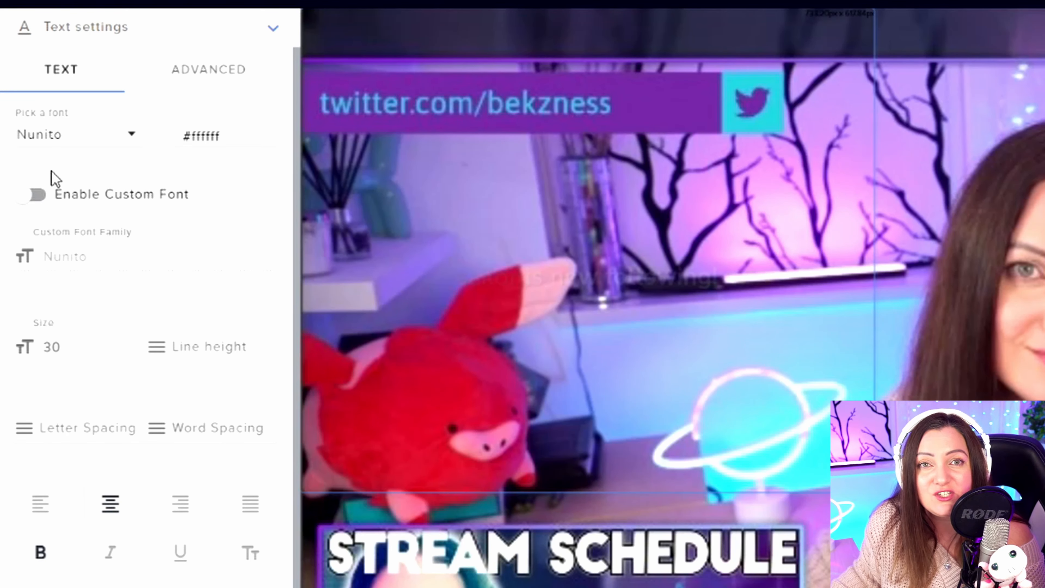
{"action": "left_click", "coordinate": [31, 193]}
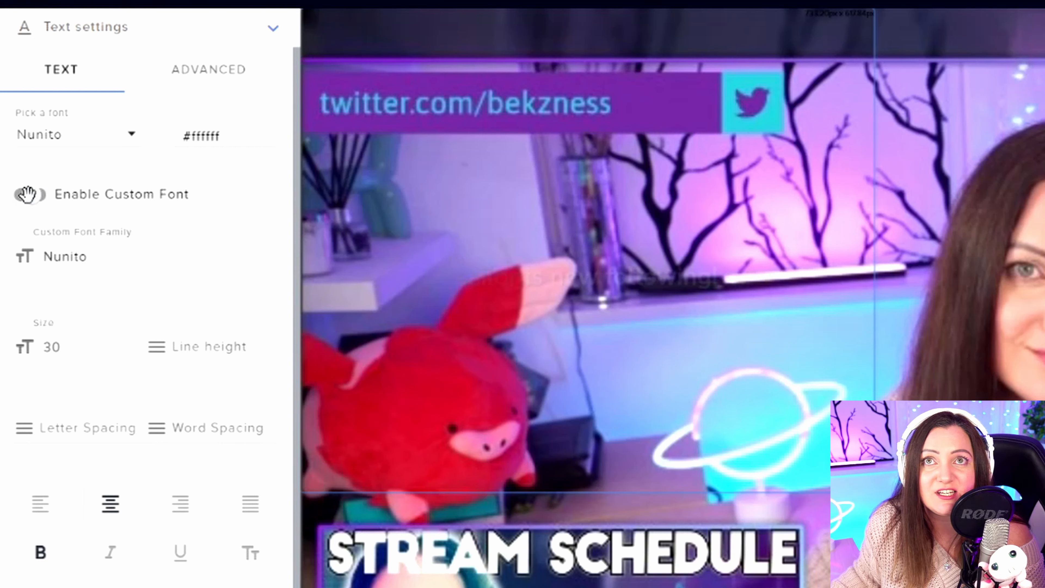
{"action": "left_click", "coordinate": [97, 257]}
{"action": "left_click_drag", "start_coordinate": [96, 259], "coordinate": [35, 268]}
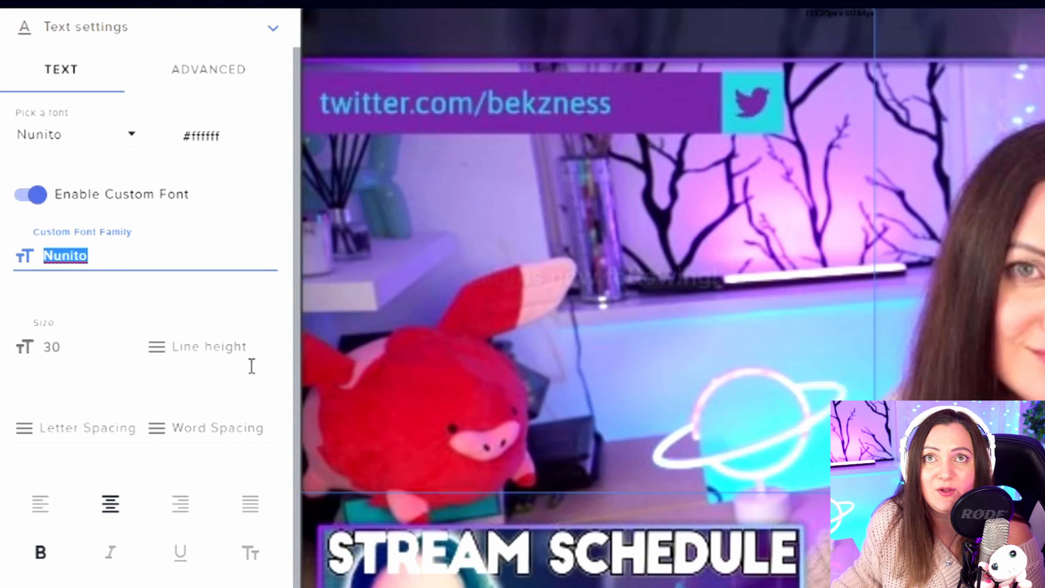
{"action": "type", "text": "salt"}
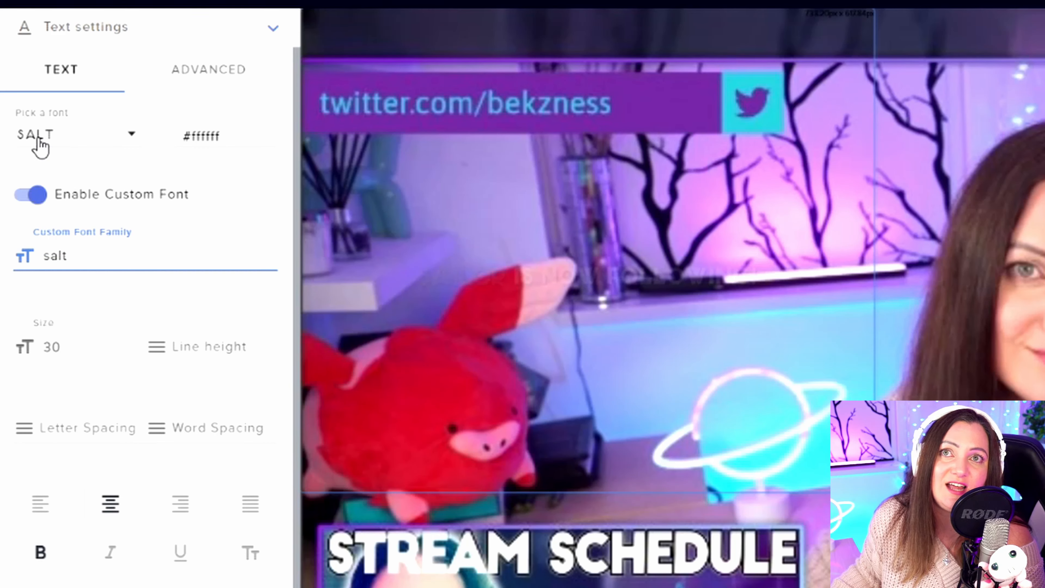
Step: Browse the font list and choose Aclonica for the follower alert text
{"action": "left_click", "coordinate": [133, 144]}
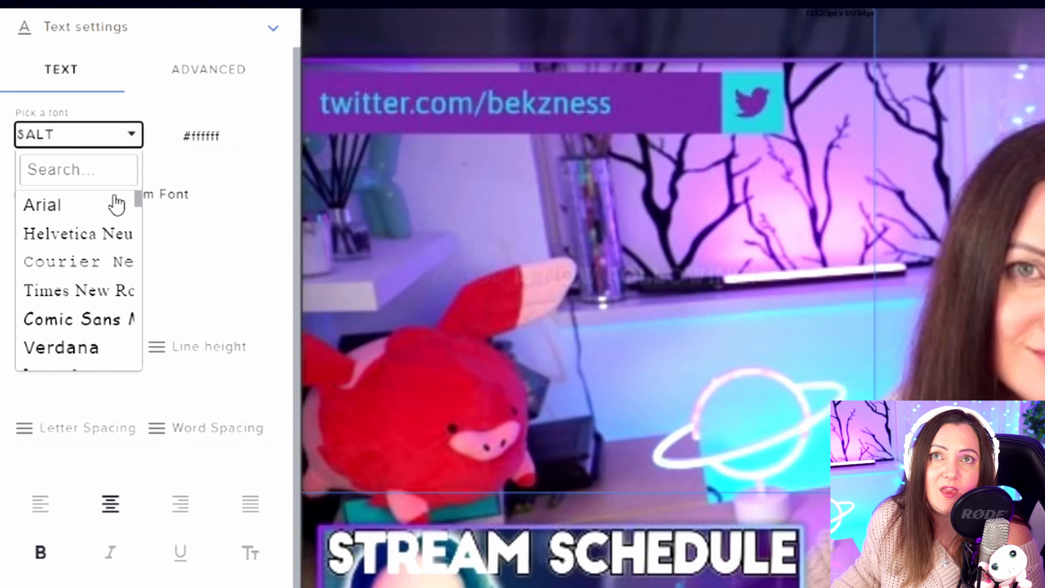
{"action": "scroll", "coordinate": [89, 239], "scroll_direction": "down", "scroll_amount": 3}
{"action": "scroll", "coordinate": [92, 242], "scroll_direction": "down", "scroll_amount": 6}
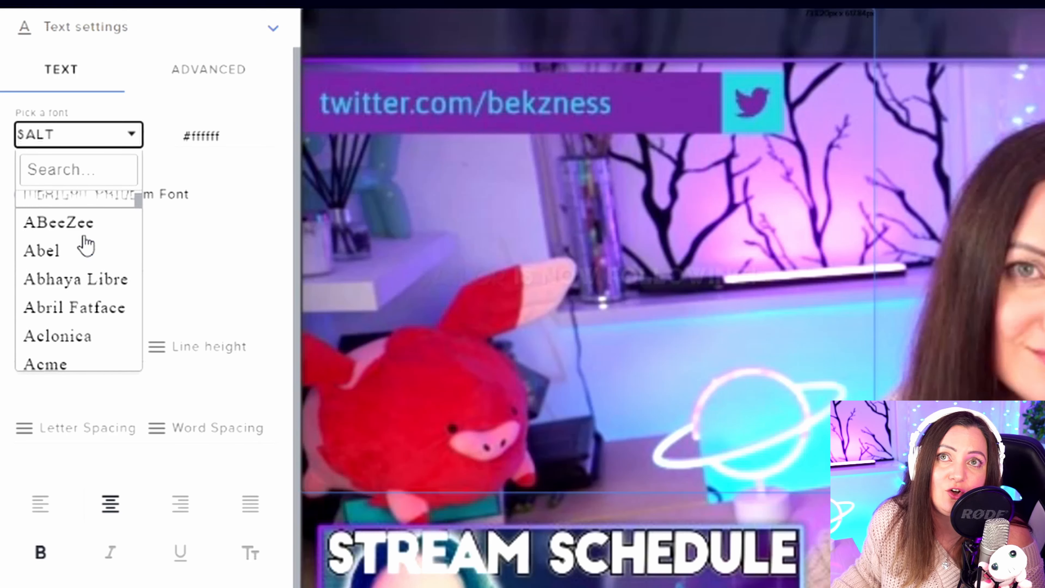
{"action": "scroll", "coordinate": [86, 245], "scroll_direction": "down", "scroll_amount": 3}
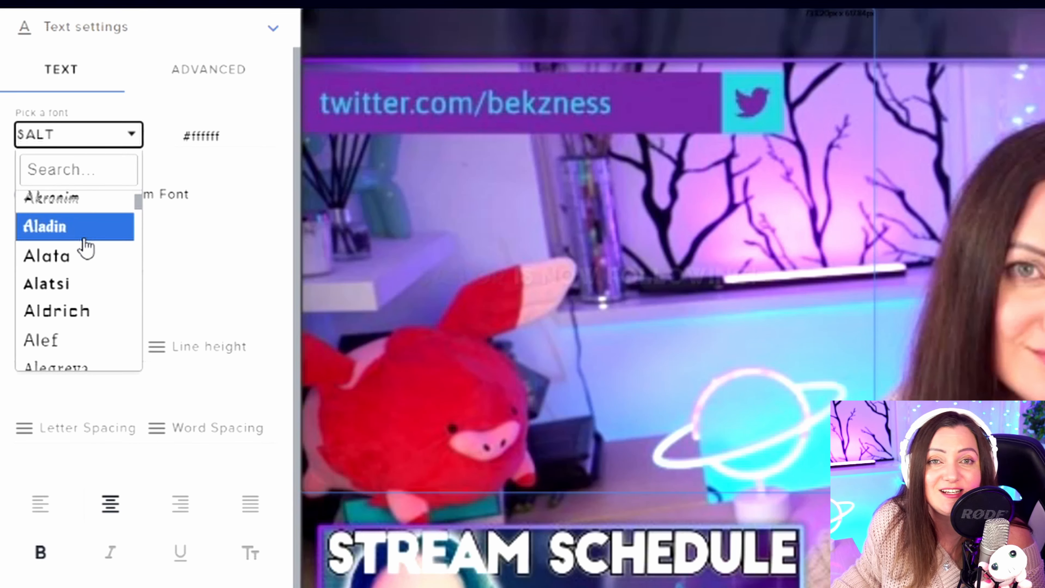
{"action": "scroll", "coordinate": [84, 245], "scroll_direction": "down", "scroll_amount": 2}
{"action": "left_click", "coordinate": [82, 242]}
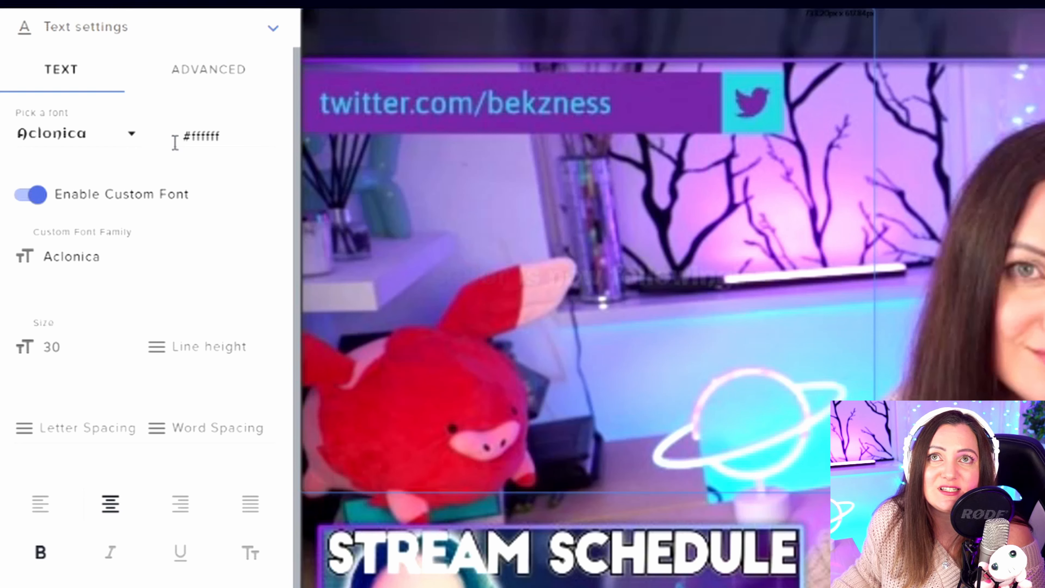
Step: Set the follower alert's text colour to blue, rgb(21, 21, 212)
{"action": "left_click", "coordinate": [162, 152]}
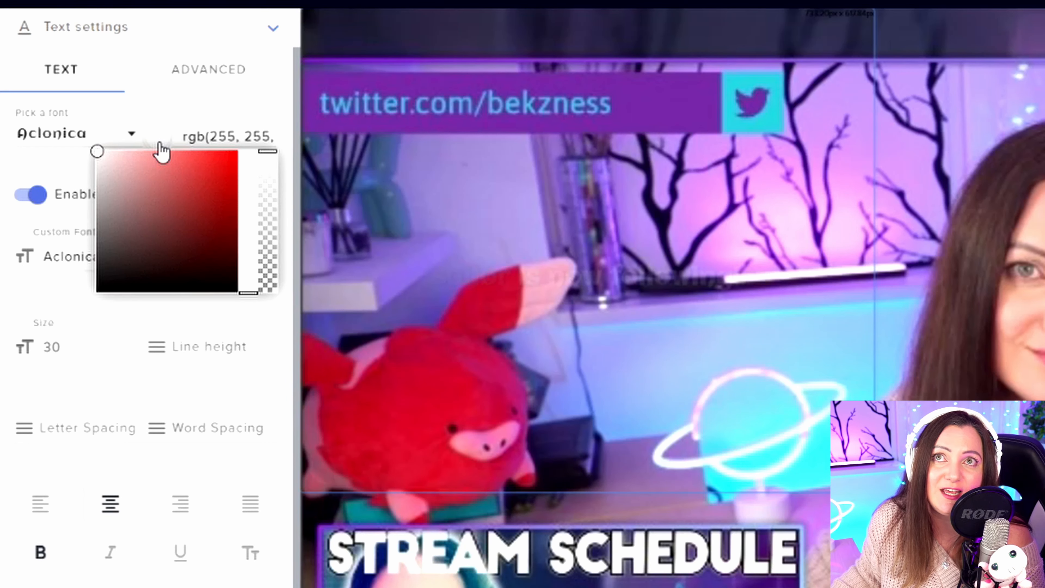
{"action": "left_click", "coordinate": [200, 208]}
{"action": "left_click", "coordinate": [185, 134]}
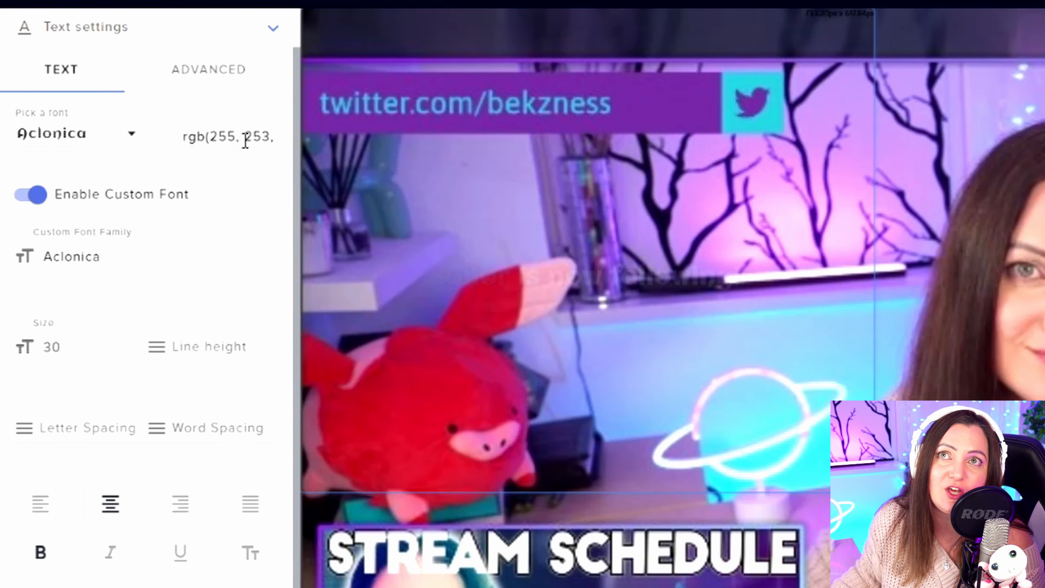
{"action": "left_click", "coordinate": [163, 150]}
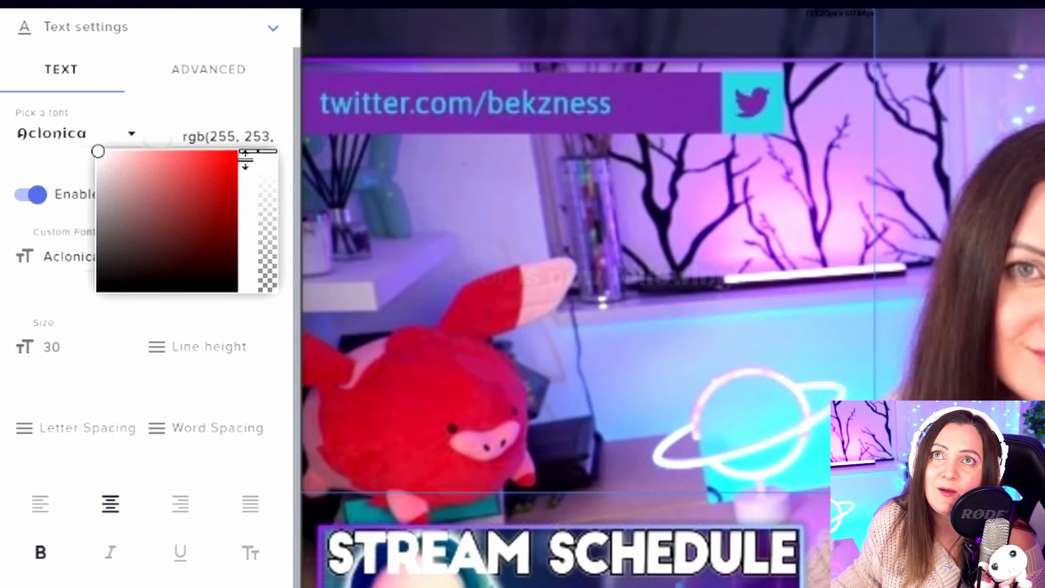
{"action": "left_click_drag", "start_coordinate": [245, 158], "coordinate": [248, 198]}
{"action": "left_click", "coordinate": [217, 176]}
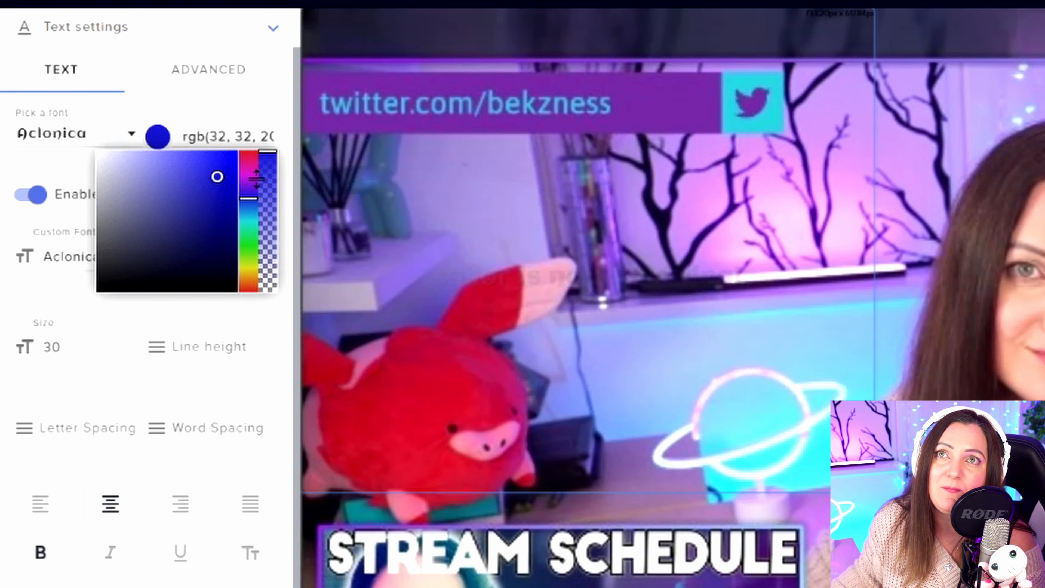
{"action": "mouse_move", "coordinate": [267, 152]}
{"action": "left_mouse_down"}
{"action": "mouse_move", "coordinate": [272, 226]}
{"action": "mouse_move", "coordinate": [280, 145]}
{"action": "left_mouse_up"}
{"action": "left_click", "coordinate": [72, 361]}
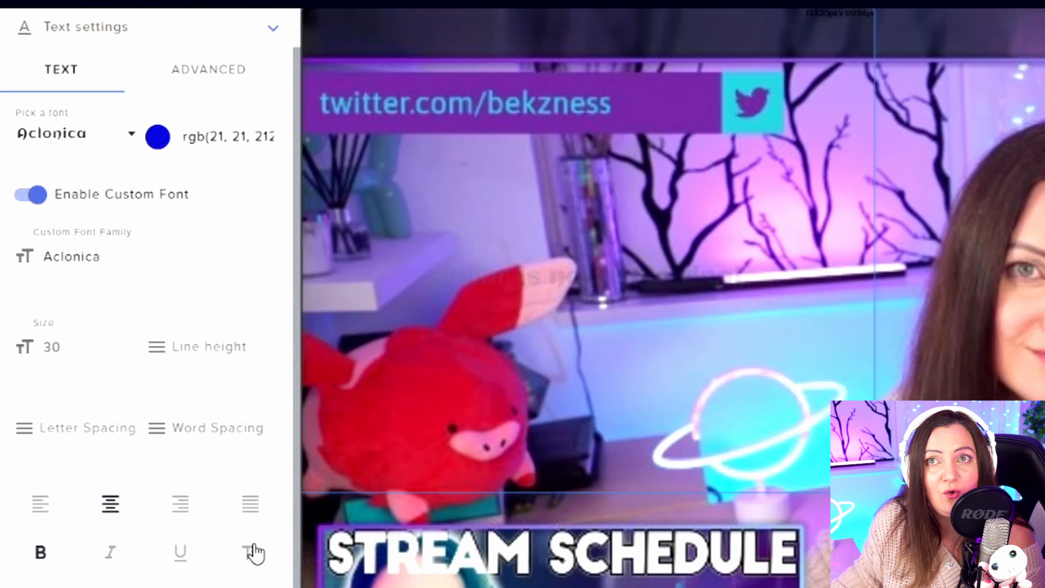
Step: Review the remaining text settings and emulate a follower event to preview the styled follower alert
{"action": "scroll", "coordinate": [148, 288], "scroll_direction": "down", "scroll_amount": 3}
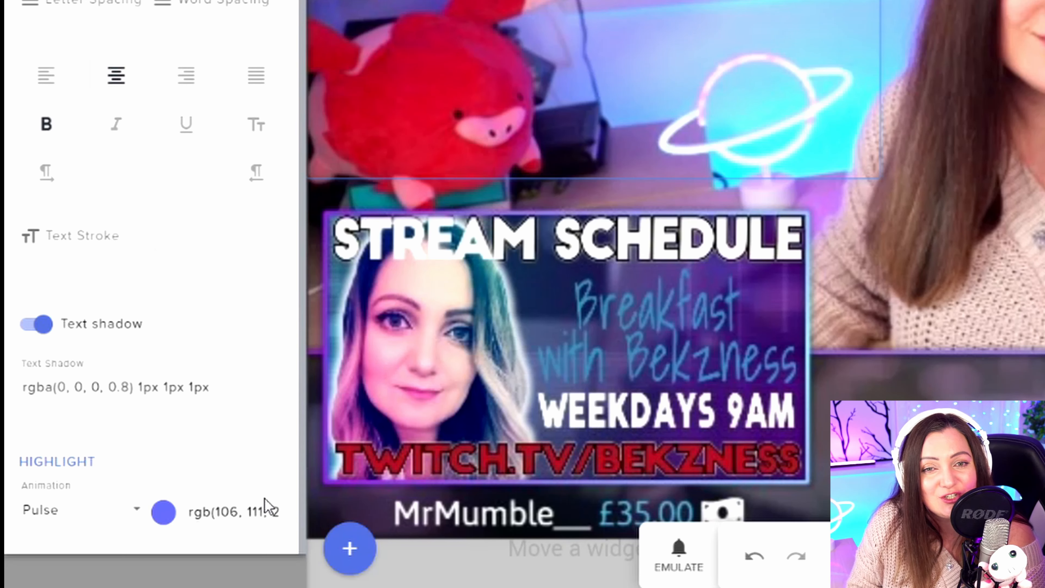
{"action": "left_click", "coordinate": [690, 574]}
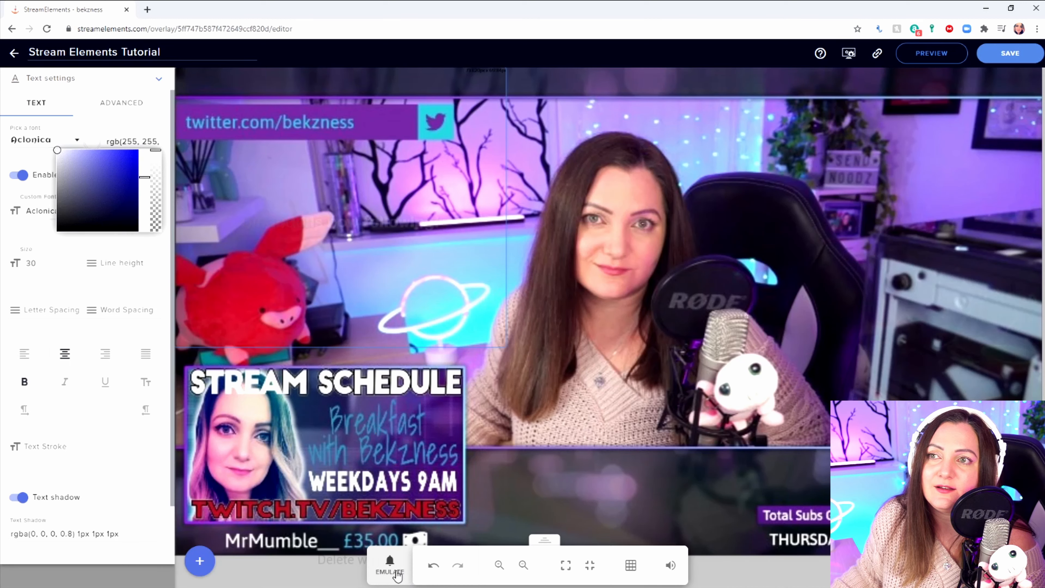
{"action": "left_click", "coordinate": [390, 566]}
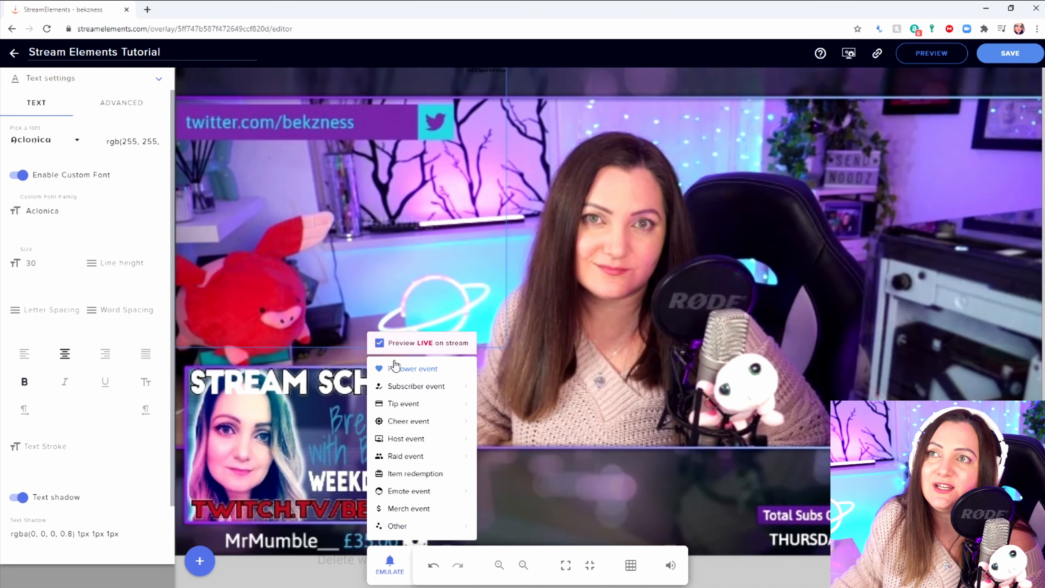
{"action": "left_click", "coordinate": [397, 368]}
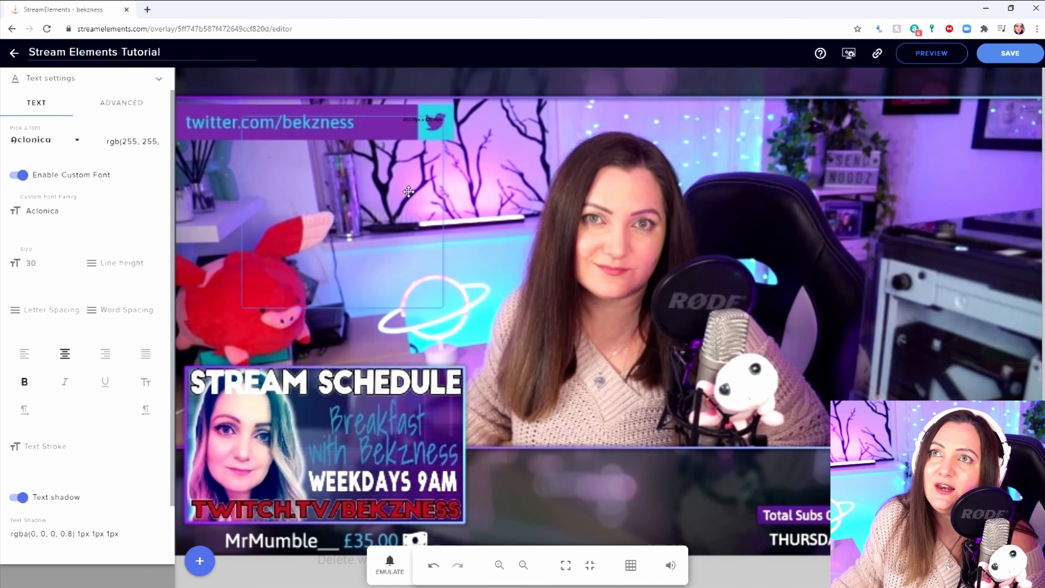
Step: Resize the AlertBox to about 501 × 490 px, place it just below the Twitter banner and bring up the event emulation choices
{"action": "left_click_drag", "start_coordinate": [414, 188], "coordinate": [398, 213]}
{"action": "left_click_drag", "start_coordinate": [428, 331], "coordinate": [454, 361]}
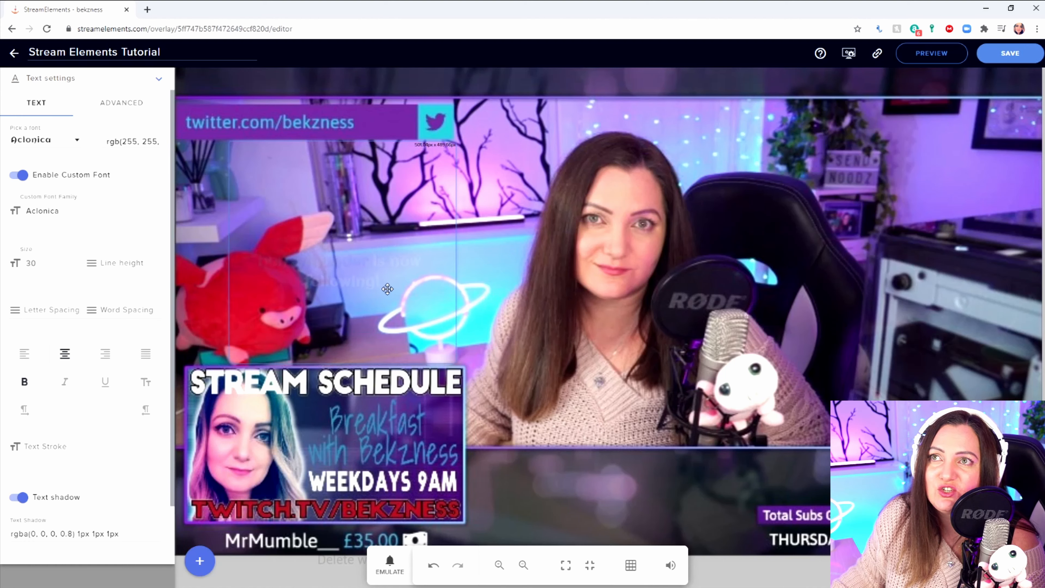
{"action": "left_click_drag", "start_coordinate": [408, 284], "coordinate": [387, 282]}
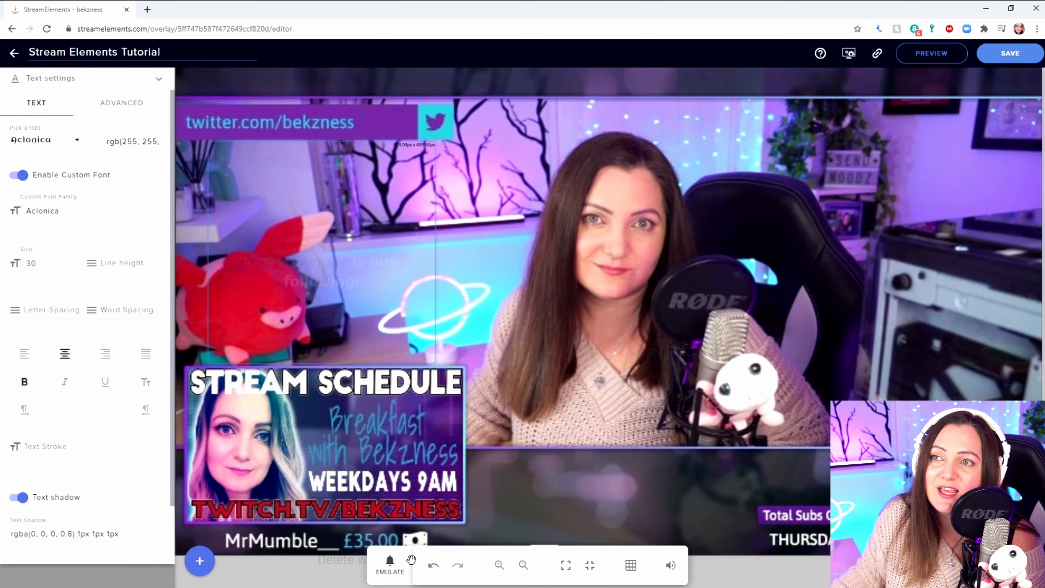
{"action": "left_click", "coordinate": [389, 564]}
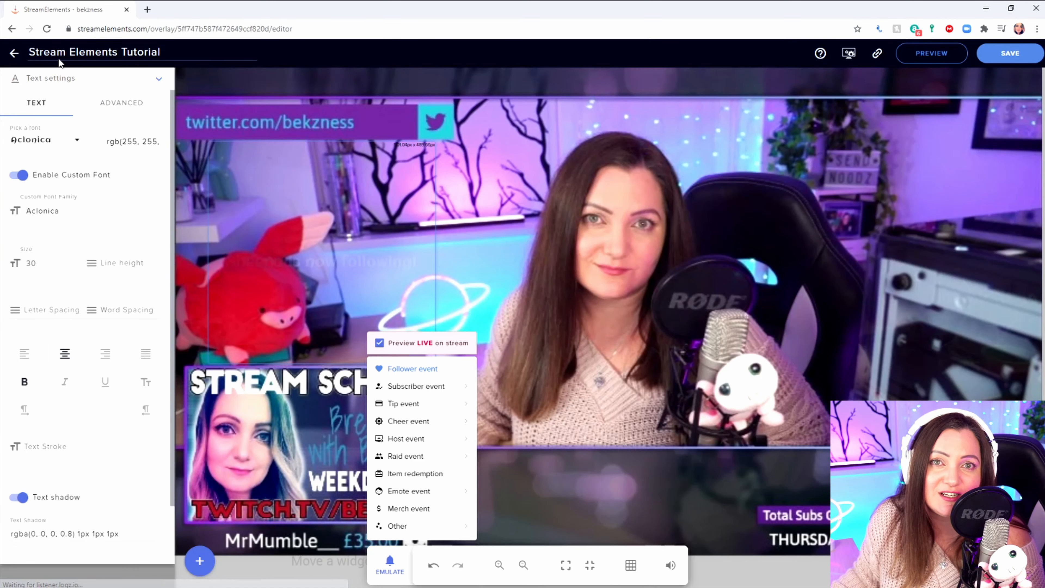
Step: Close the follower alert's settings and enable subscriber messages for the subscriber alert
{"action": "left_click", "coordinate": [69, 79]}
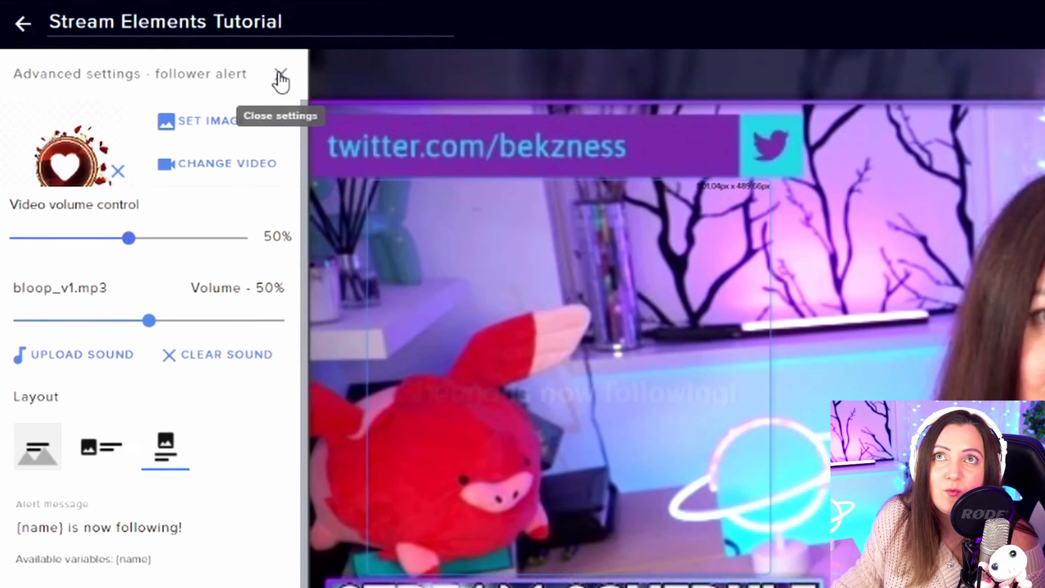
{"action": "left_click", "coordinate": [159, 85]}
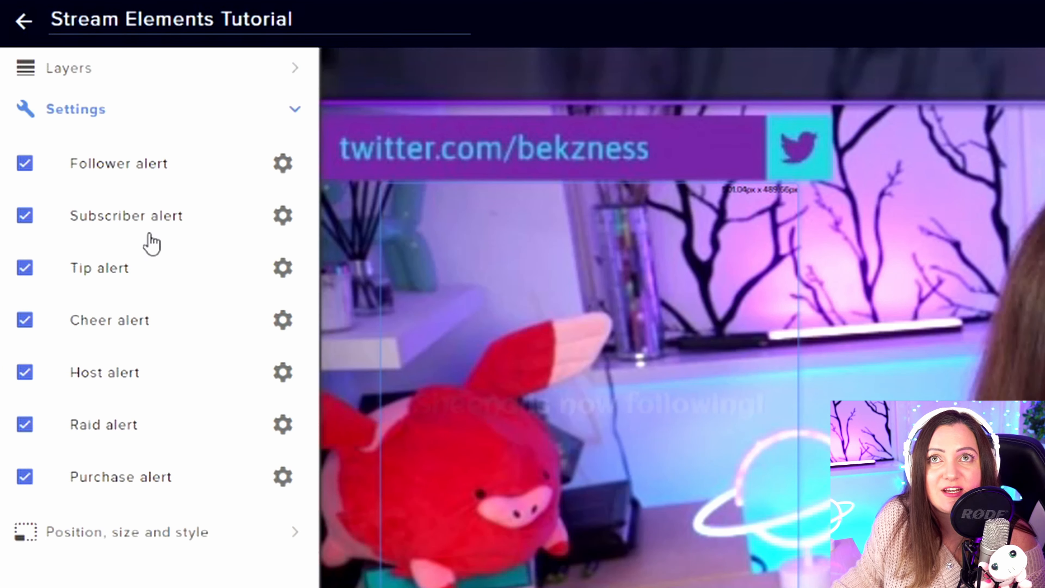
{"action": "left_click", "coordinate": [284, 219]}
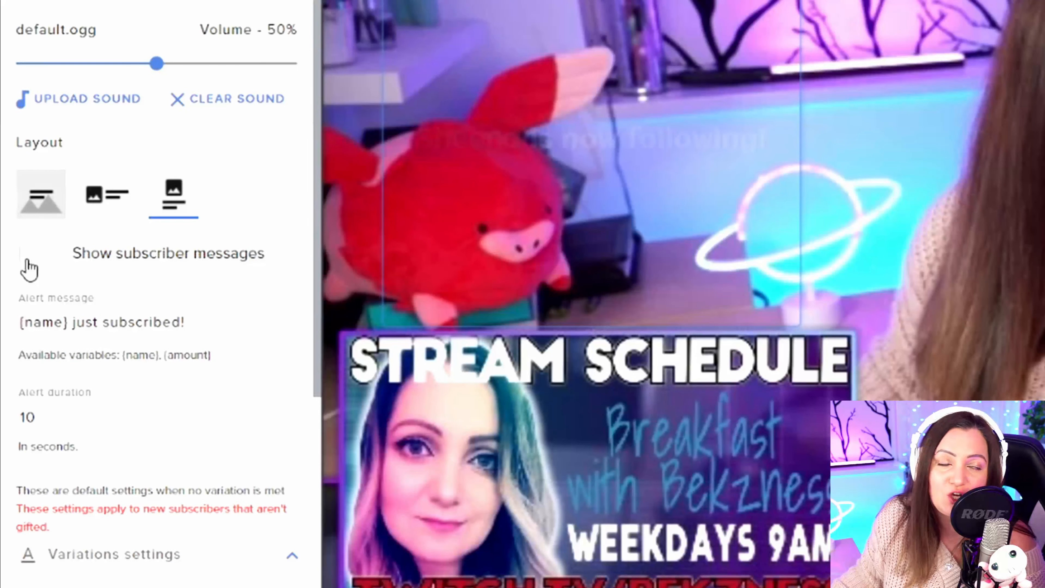
{"action": "left_click", "coordinate": [26, 520]}
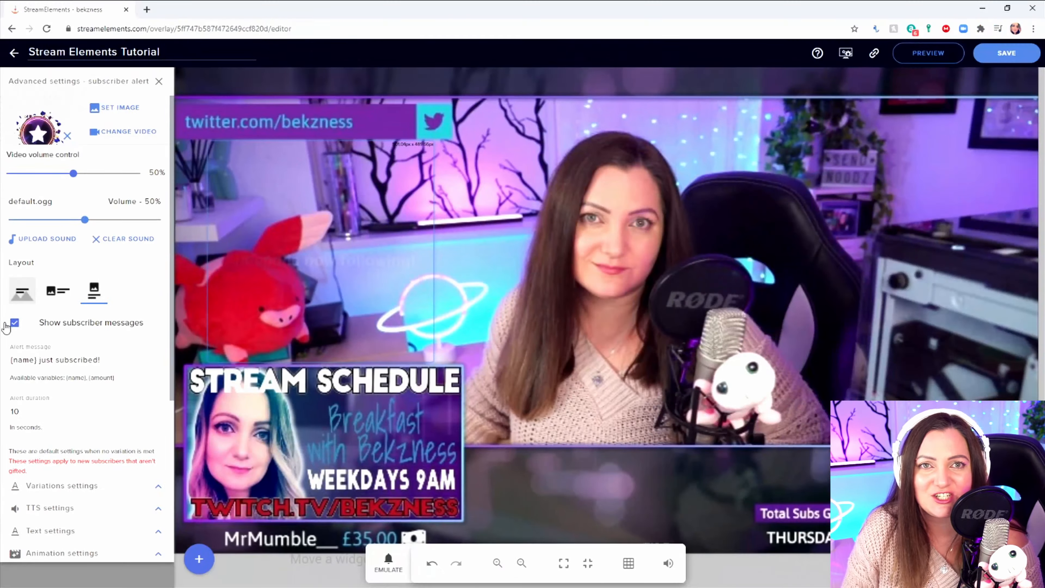
{"action": "left_click", "coordinate": [160, 81]}
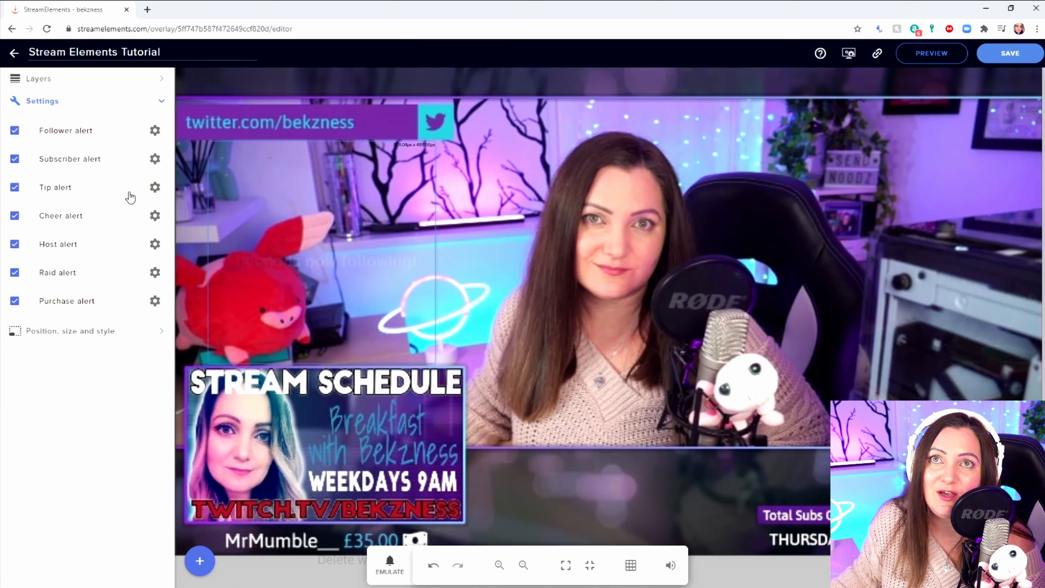
Step: Replace the tip alert's video with the falling-banknotes clip from the video library
{"action": "left_click", "coordinate": [154, 188]}
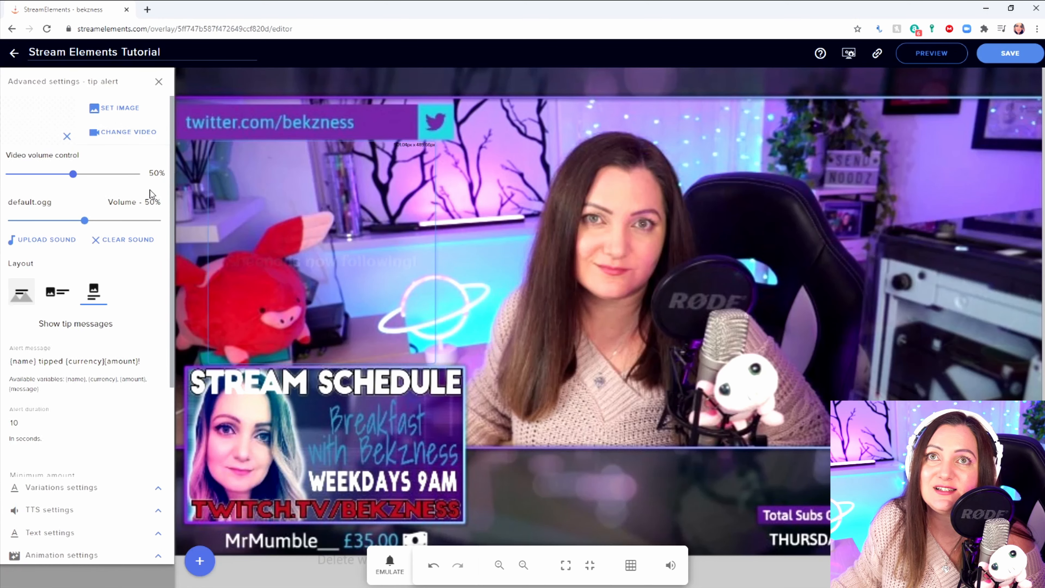
{"action": "left_click", "coordinate": [123, 133]}
{"action": "mouse_move", "coordinate": [207, 218]}
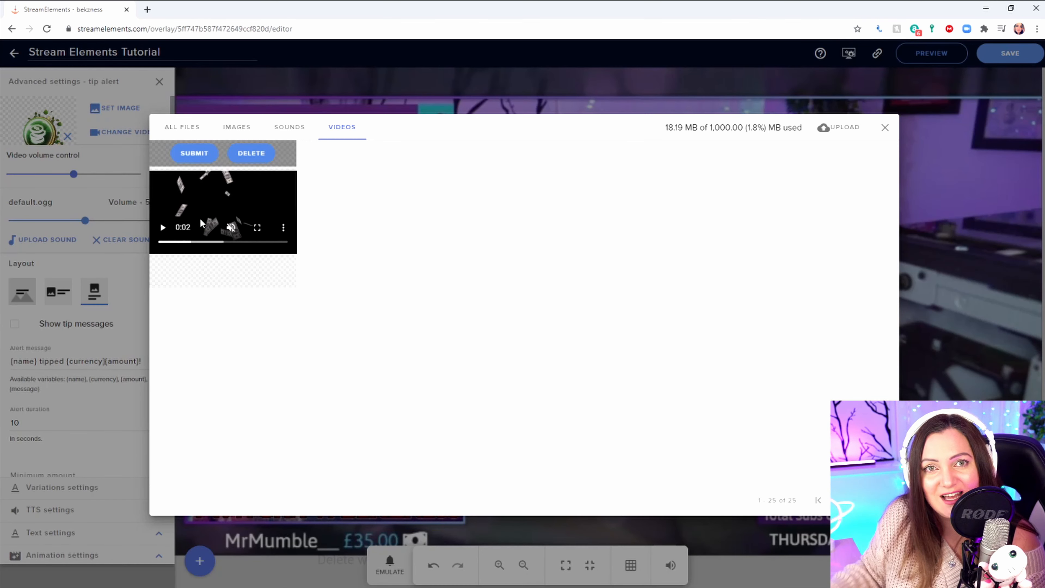
{"action": "left_click", "coordinate": [199, 164]}
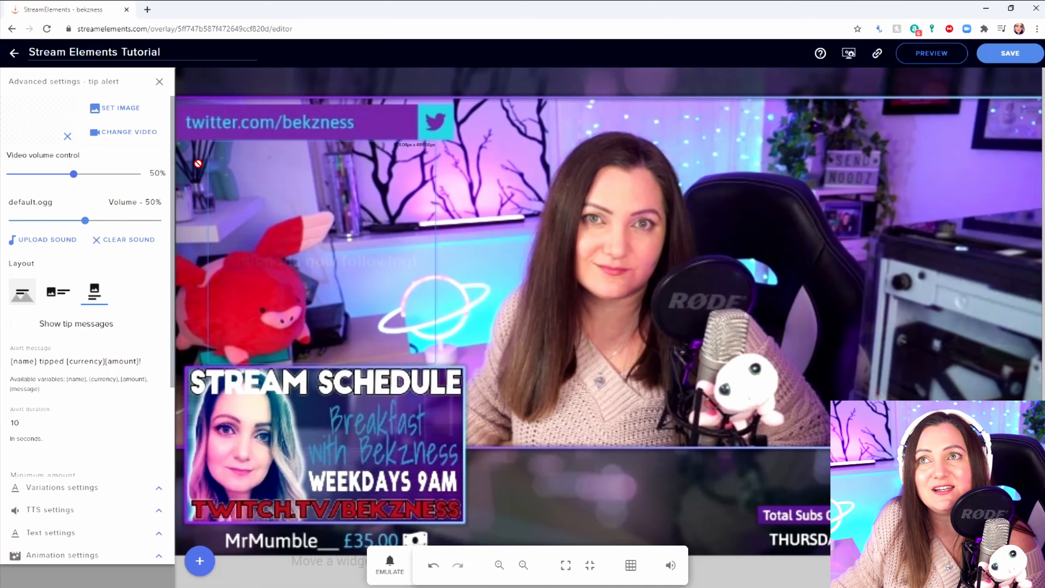
Step: Replace the tip alert's sound with the first library sound and enable tip messages
{"action": "left_click", "coordinate": [62, 242]}
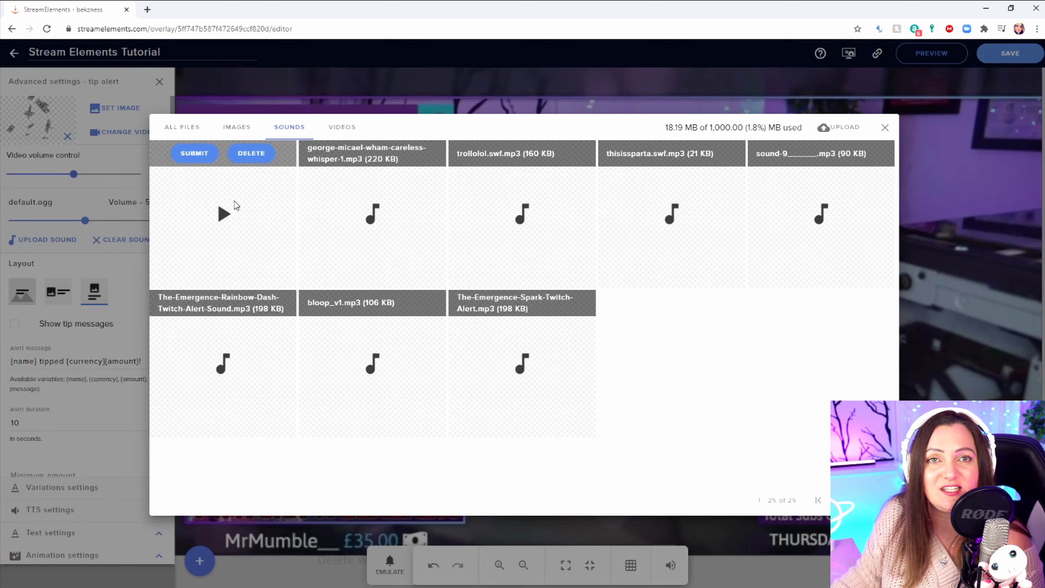
{"action": "left_click", "coordinate": [194, 154]}
{"action": "left_click", "coordinate": [15, 325]}
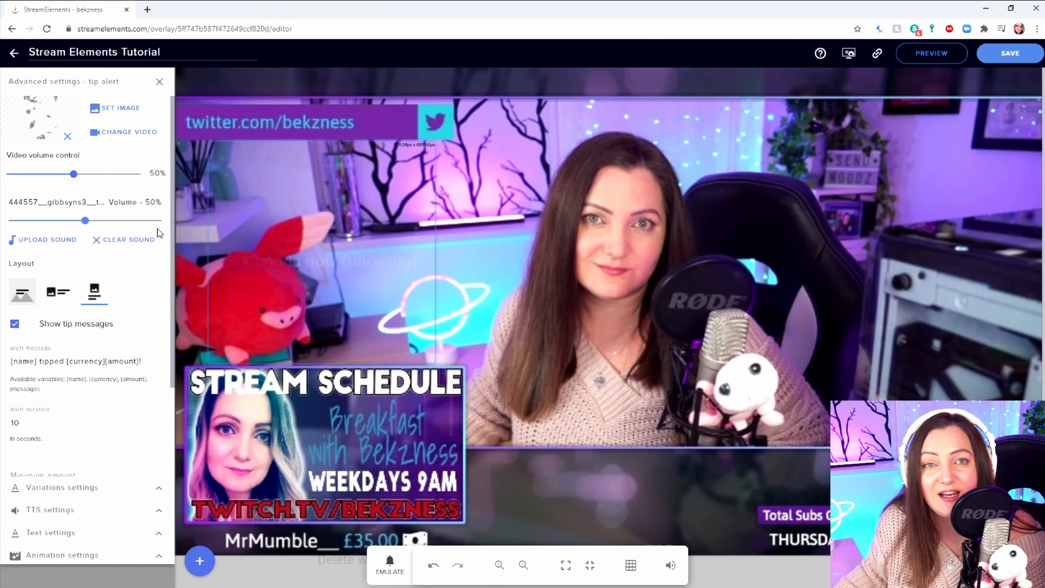
Step: View the tip event emulation options for previewing the tip alert, then dismiss them
{"action": "left_click", "coordinate": [393, 565]}
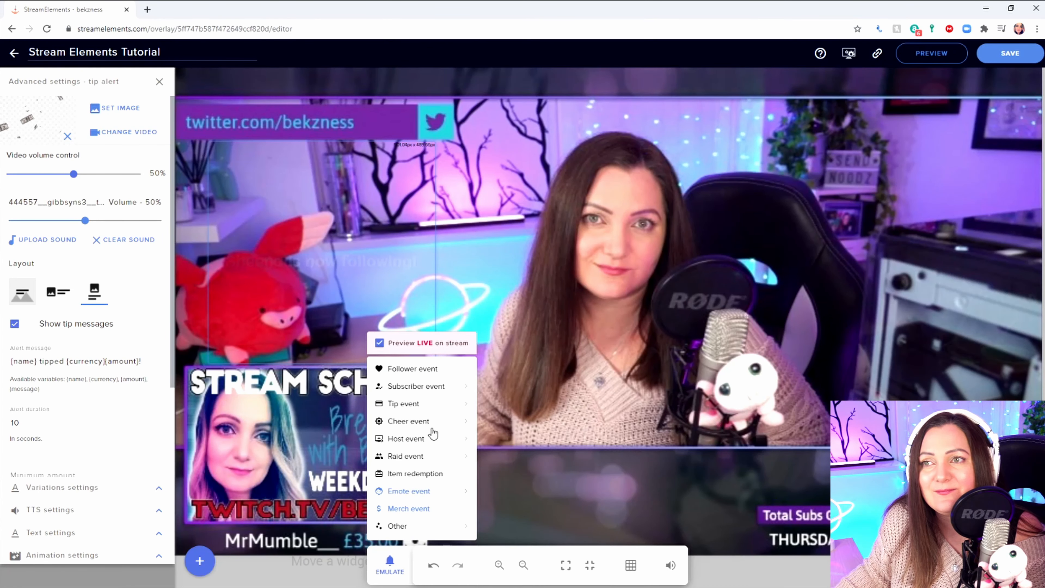
{"action": "left_click", "coordinate": [428, 404]}
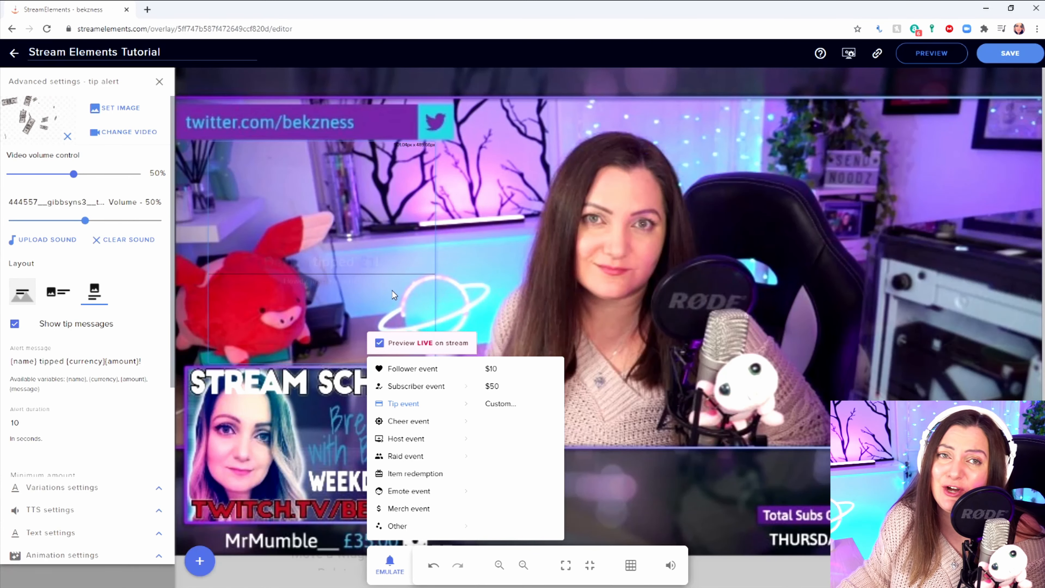
{"action": "left_click", "coordinate": [525, 321]}
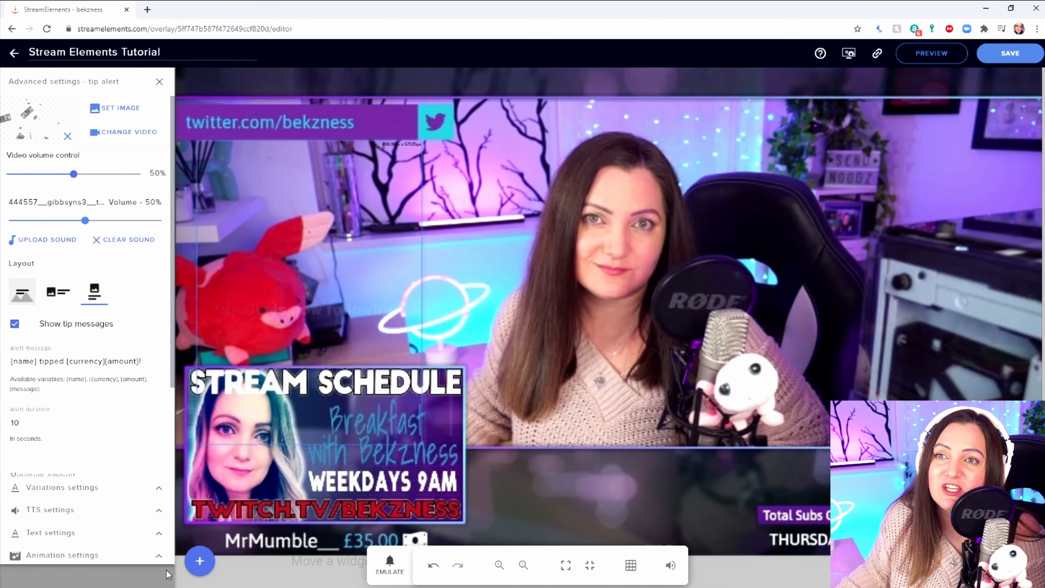
Step: Add another AlertBox widget to the overlay and select AlertBox 3 among the layers
{"action": "left_click", "coordinate": [200, 565]}
{"action": "mouse_move", "coordinate": [257, 325]}
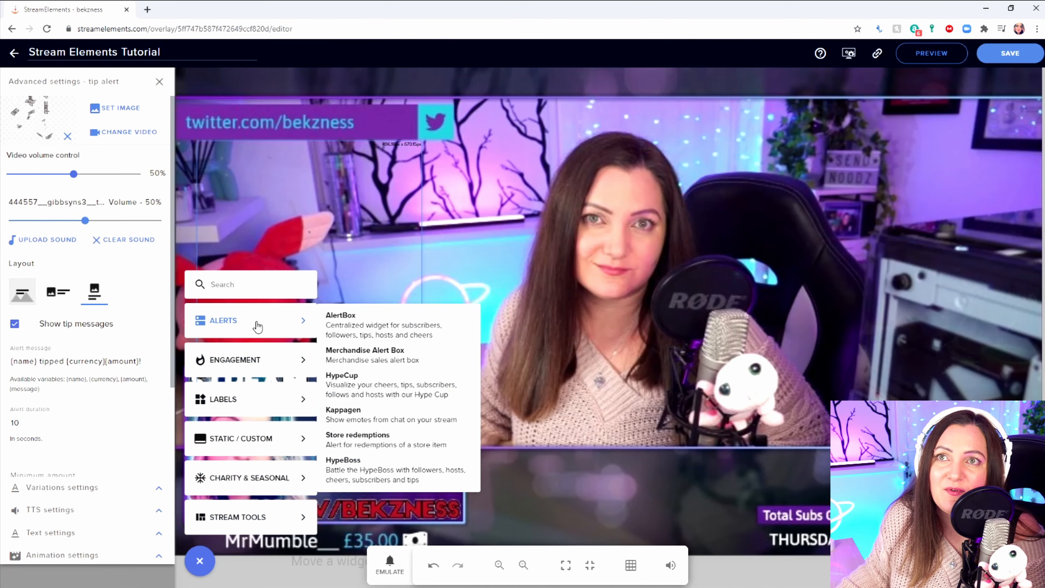
{"action": "left_click", "coordinate": [355, 327]}
{"action": "left_click", "coordinate": [156, 79]}
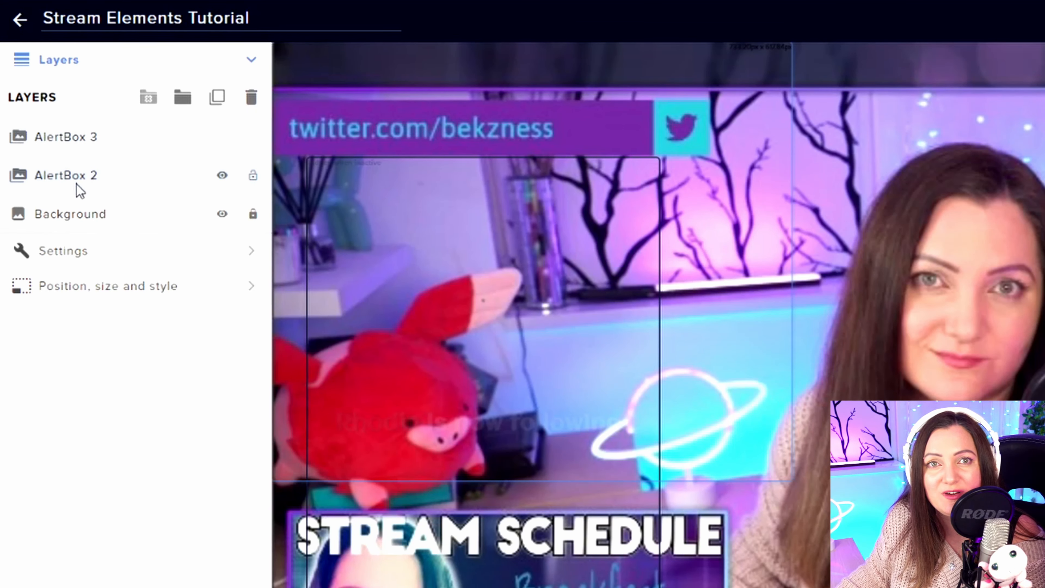
{"action": "left_click", "coordinate": [101, 135]}
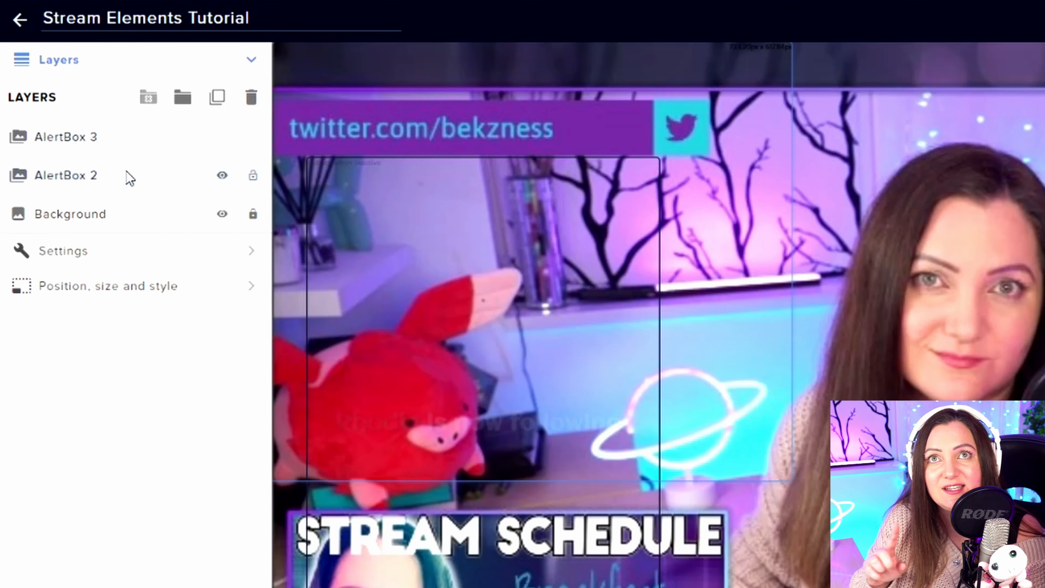
Step: Disable the tip alert in AlertBox 2
{"action": "left_click", "coordinate": [153, 186]}
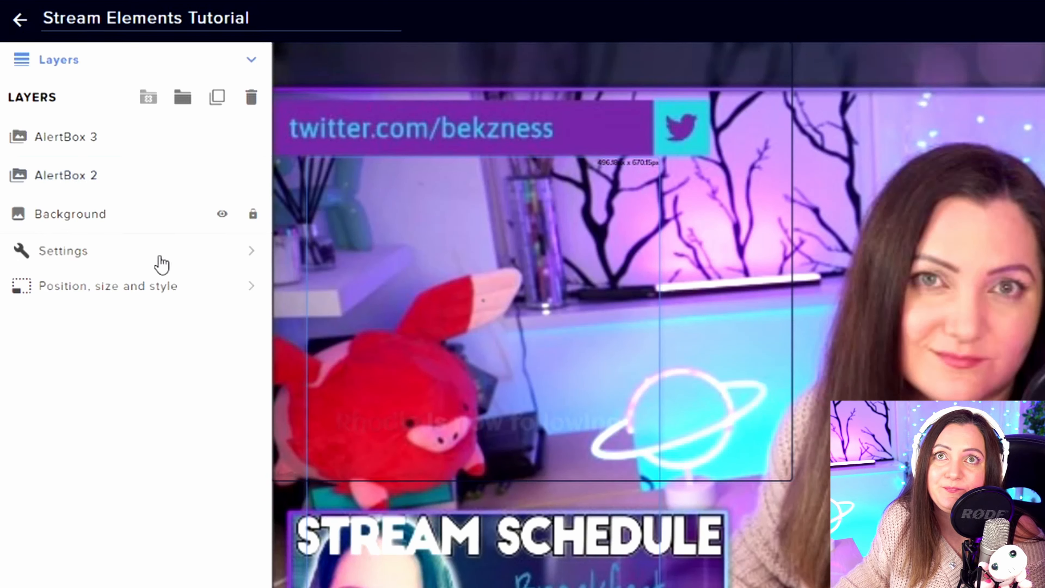
{"action": "left_click", "coordinate": [140, 250]}
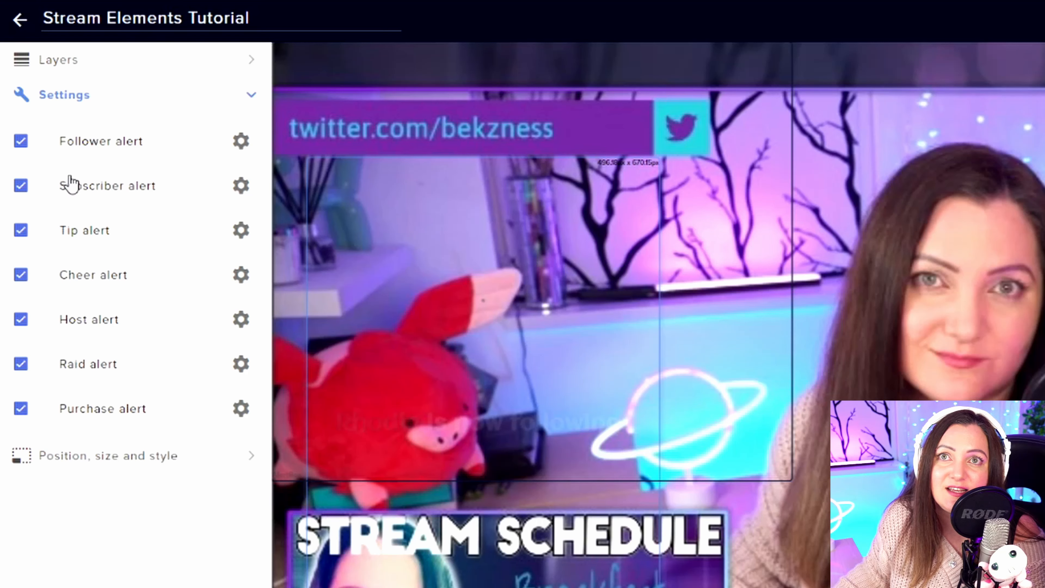
{"action": "left_click", "coordinate": [21, 230]}
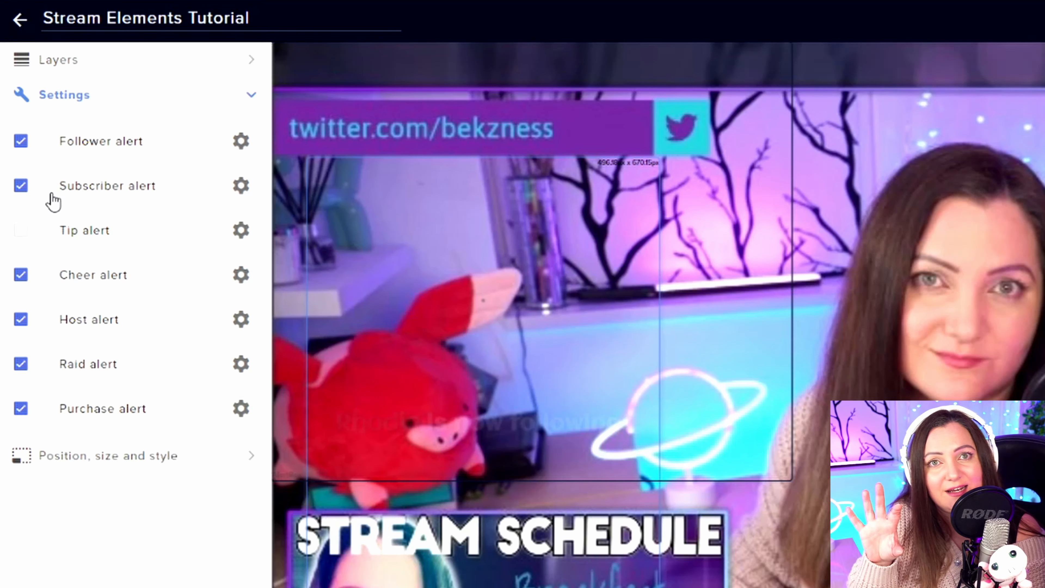
Step: In AlertBox 3, disable the follower, subscriber, cheer, host, raid and purchase alerts, leaving only the tip alert enabled
{"action": "left_click", "coordinate": [119, 68]}
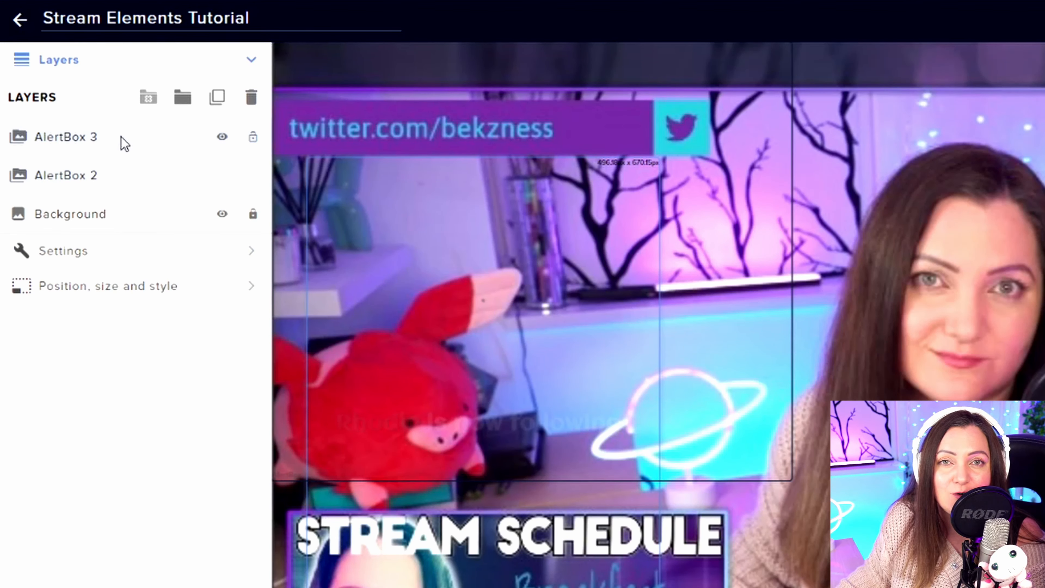
{"action": "left_click", "coordinate": [127, 143]}
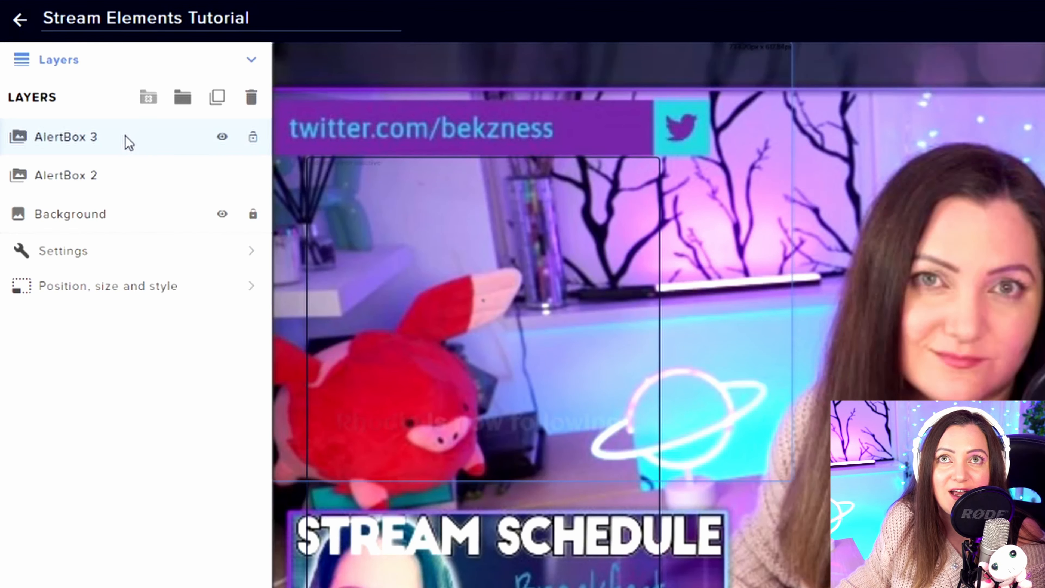
{"action": "left_click", "coordinate": [118, 254]}
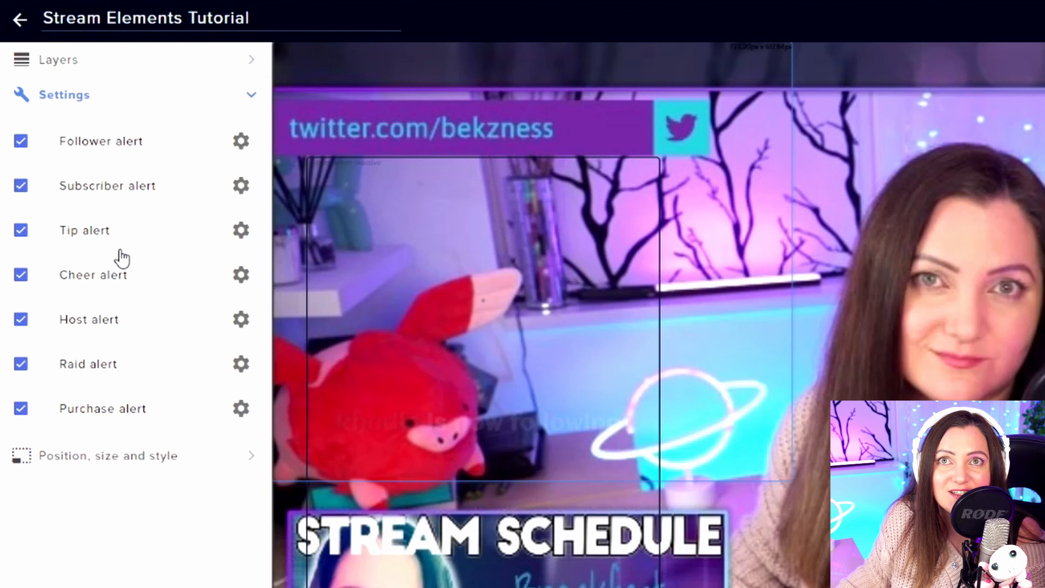
{"action": "left_click", "coordinate": [21, 141]}
{"action": "left_click", "coordinate": [21, 186]}
{"action": "left_click", "coordinate": [20, 275]}
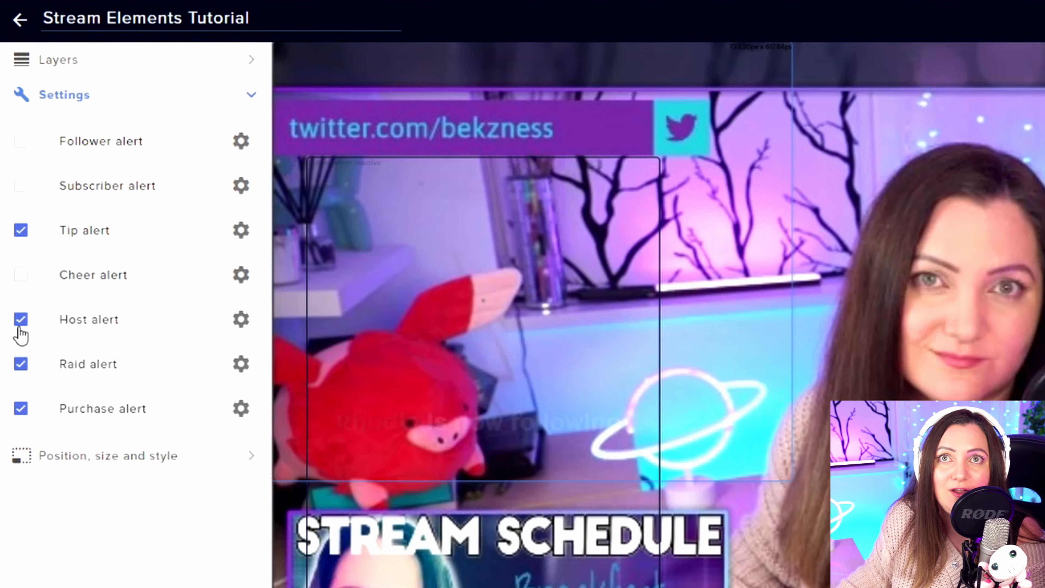
{"action": "left_click", "coordinate": [20, 319]}
{"action": "left_click", "coordinate": [21, 363]}
{"action": "left_click", "coordinate": [21, 409]}
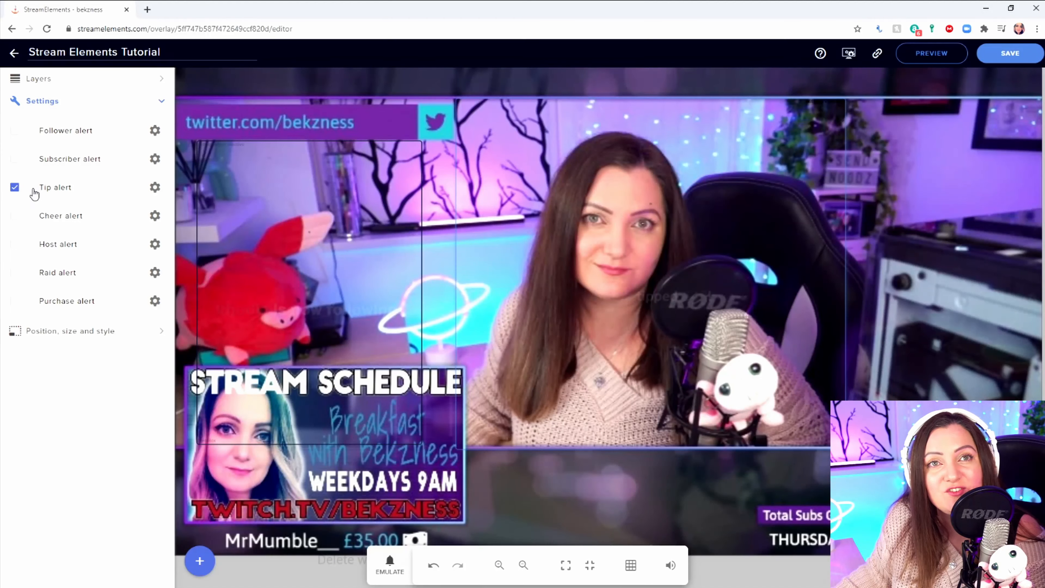
Step: Set the falling-banknotes clip as the video for AlertBox 3's tip alert
{"action": "left_click", "coordinate": [155, 189]}
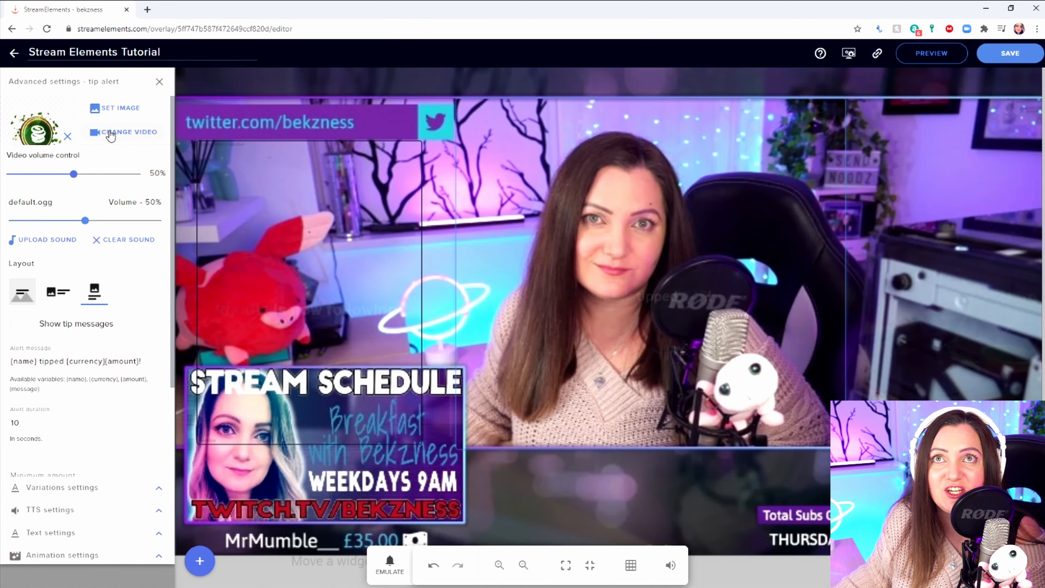
{"action": "left_click", "coordinate": [126, 131]}
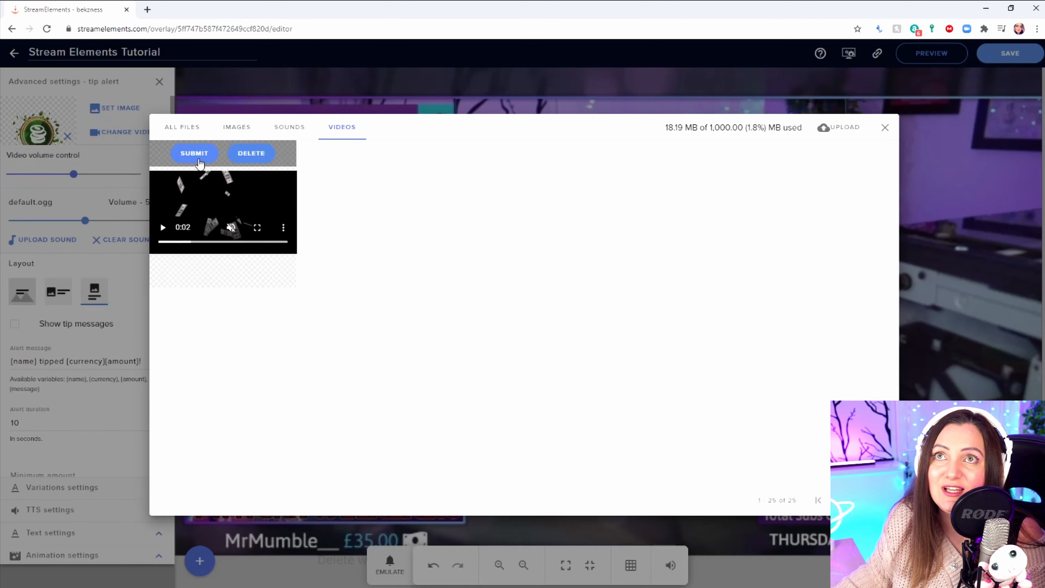
{"action": "left_click", "coordinate": [192, 151]}
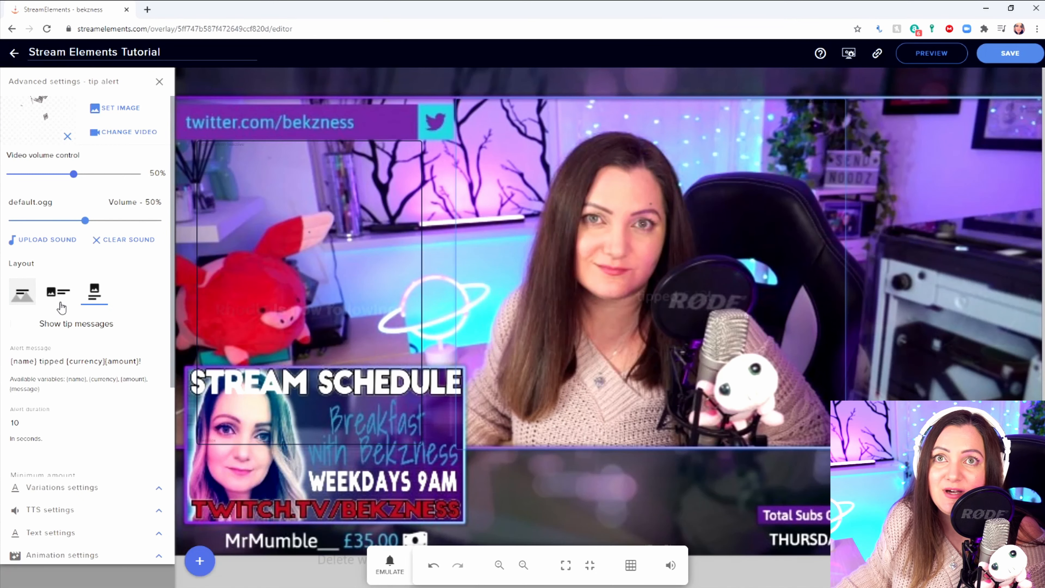
Step: Set the first sound file in the media library as the sound for AlertBox 3's tip alert
{"action": "left_click", "coordinate": [66, 239]}
{"action": "mouse_move", "coordinate": [196, 181]}
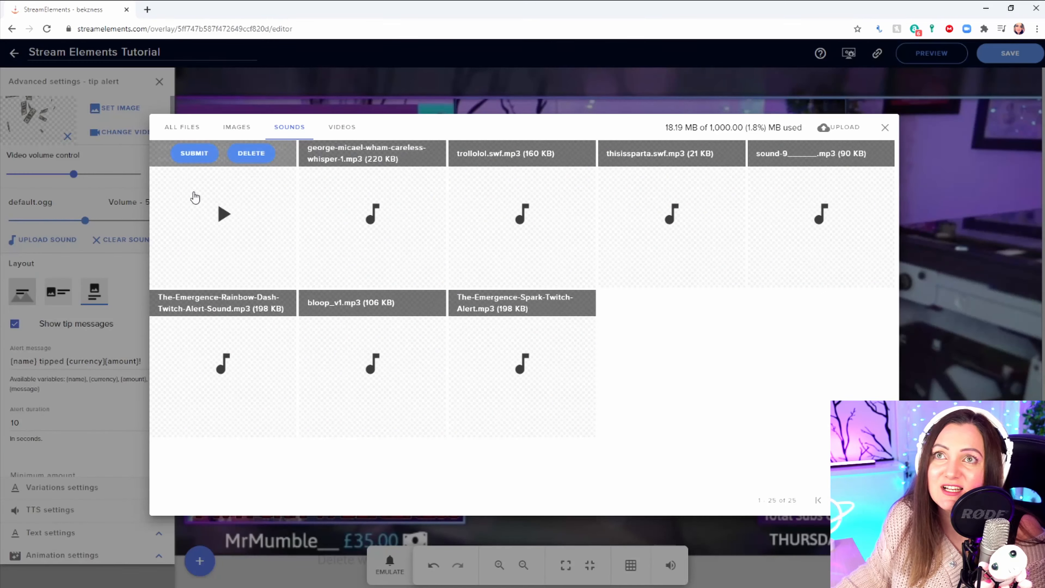
{"action": "left_click", "coordinate": [193, 151]}
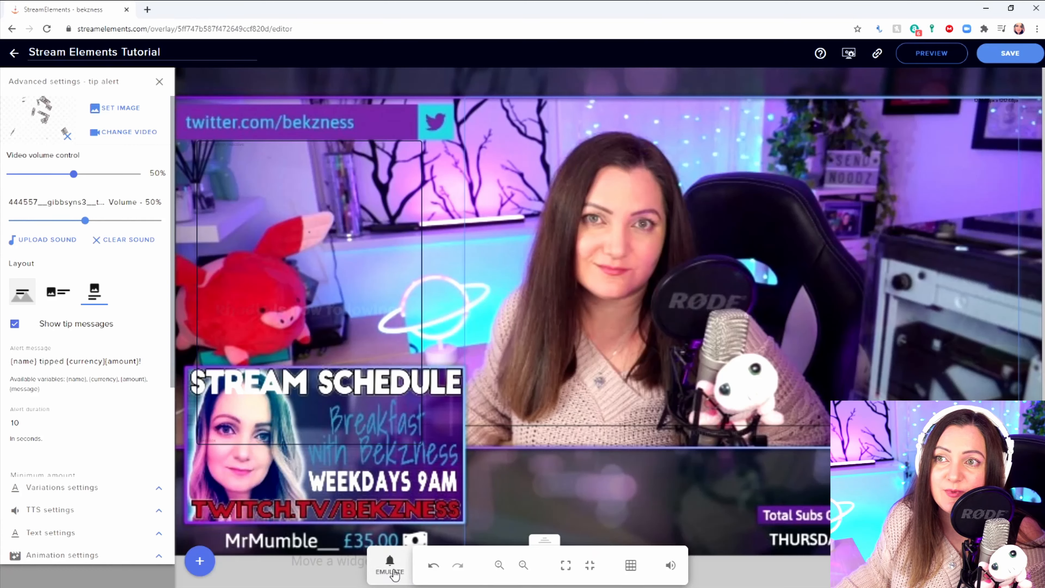
Step: Emulate a tip event and a follower event to preview the alerts on the overlay
{"action": "left_click", "coordinate": [390, 560]}
{"action": "mouse_move", "coordinate": [402, 404]}
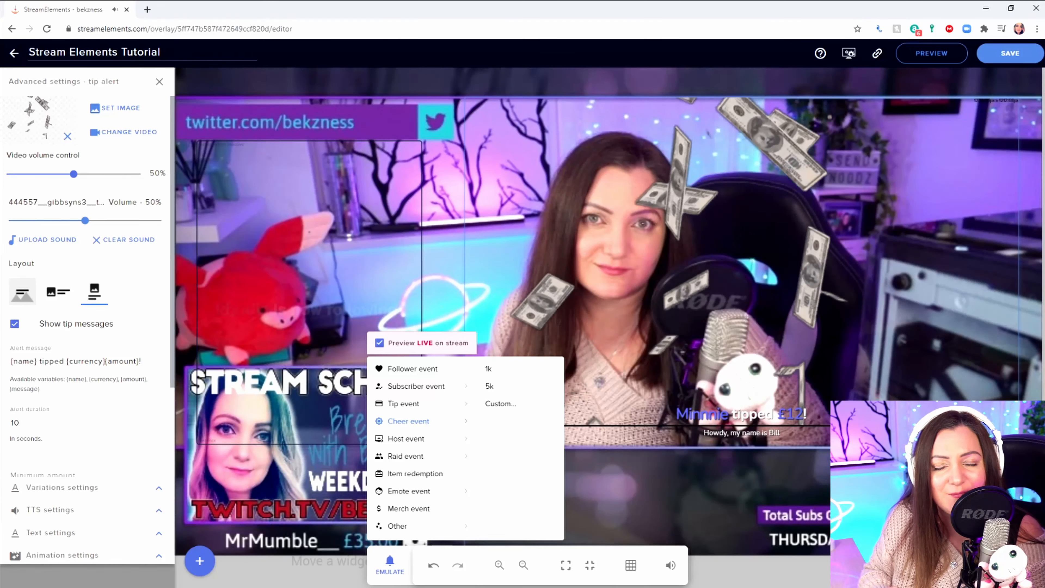
{"action": "left_click", "coordinate": [418, 371]}
{"action": "mouse_move", "coordinate": [416, 386]}
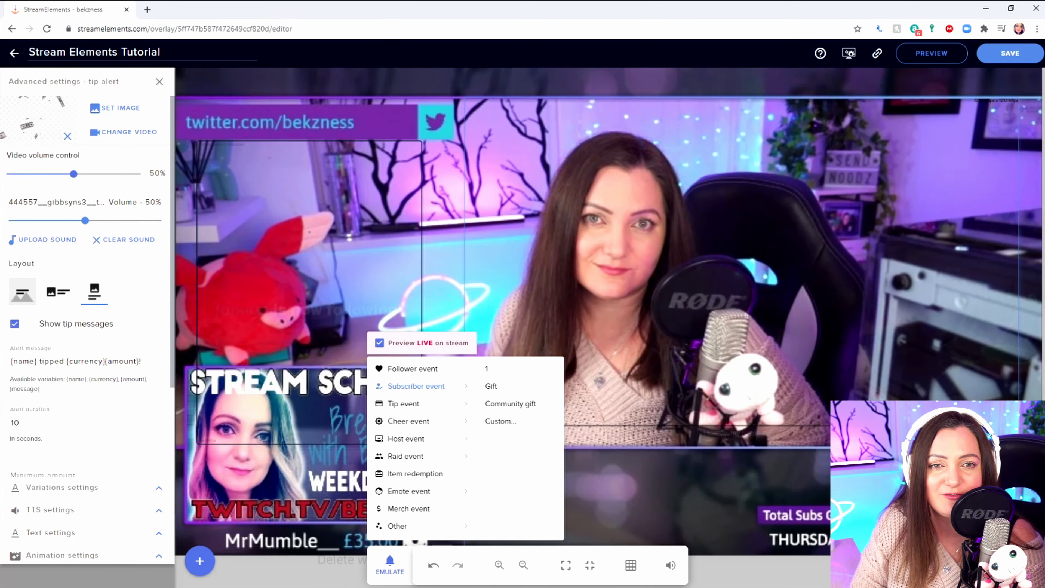
{"action": "left_click", "coordinate": [646, 497]}
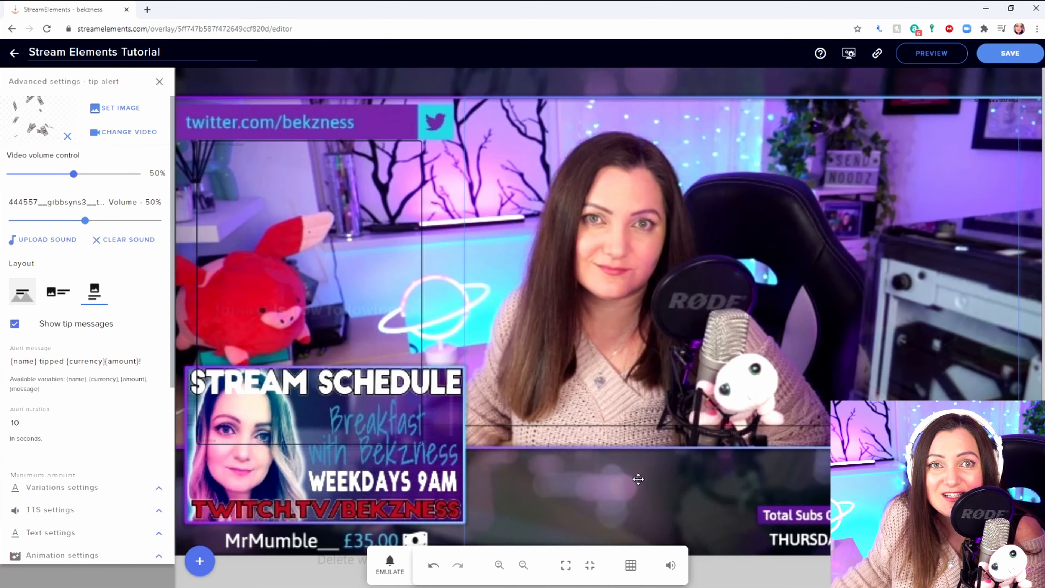
Step: Leave the tip alert settings, hide the Background layer and save the overlay
{"action": "left_click", "coordinate": [160, 83]}
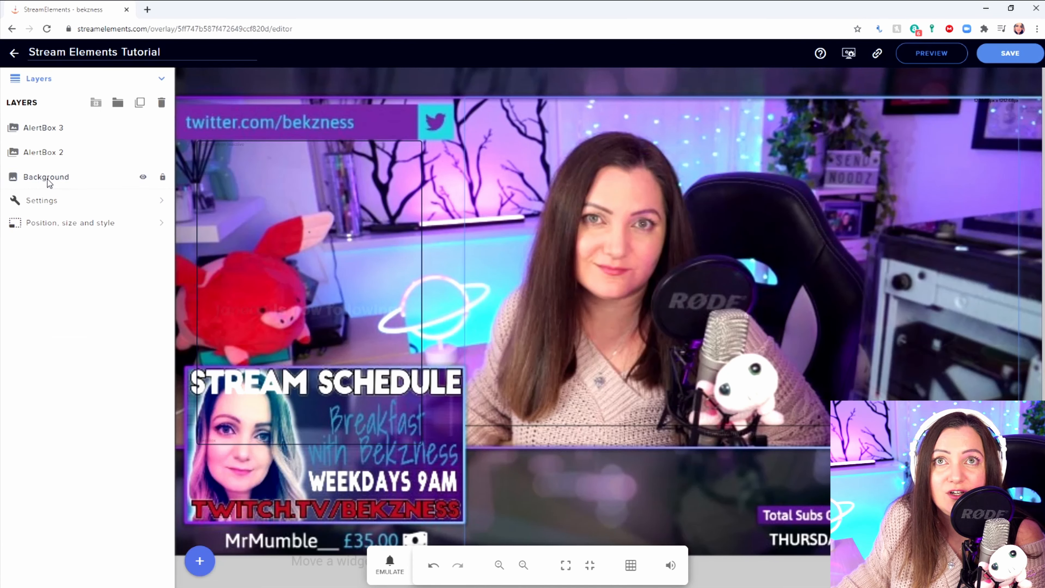
{"action": "left_click", "coordinate": [78, 181]}
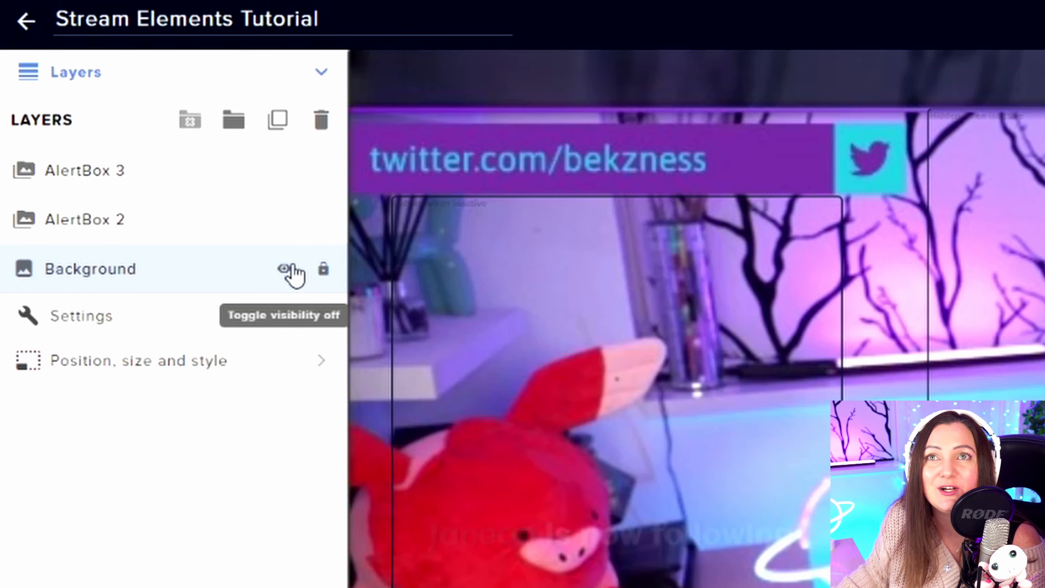
{"action": "left_click", "coordinate": [283, 267]}
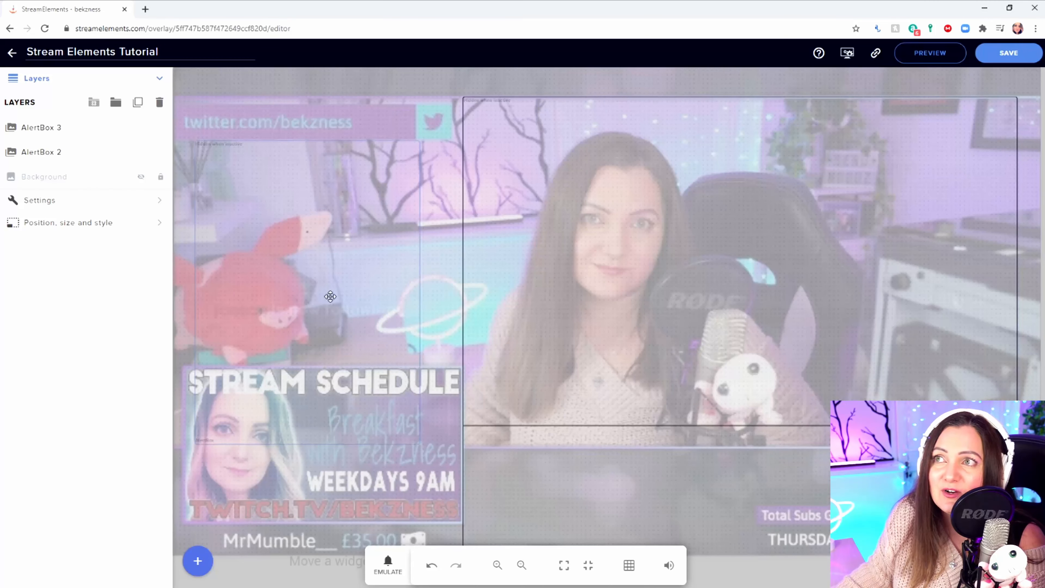
{"action": "left_click", "coordinate": [1013, 60]}
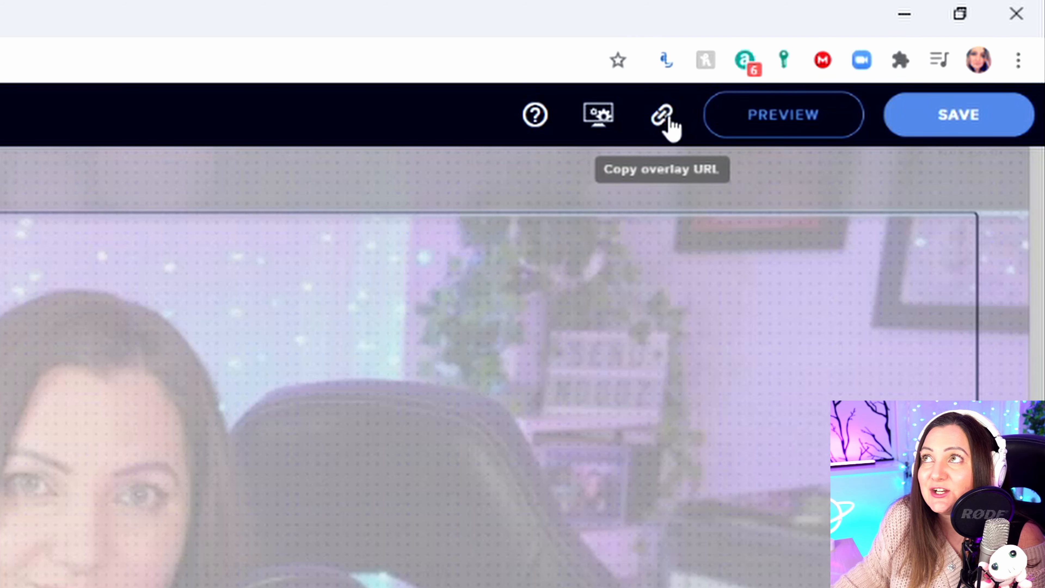
Step: Copy the overlay URL and add it in OBS as a new 1920 x 1080 browser source named STREAM ELEMENTS ALERTS
{"action": "left_click", "coordinate": [671, 124]}
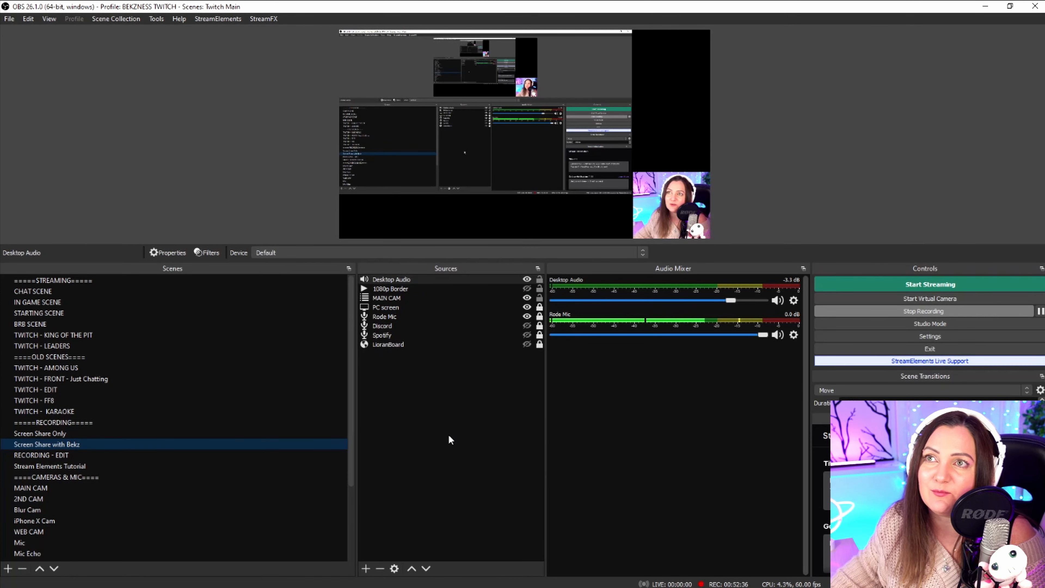
{"action": "left_click", "coordinate": [366, 568]}
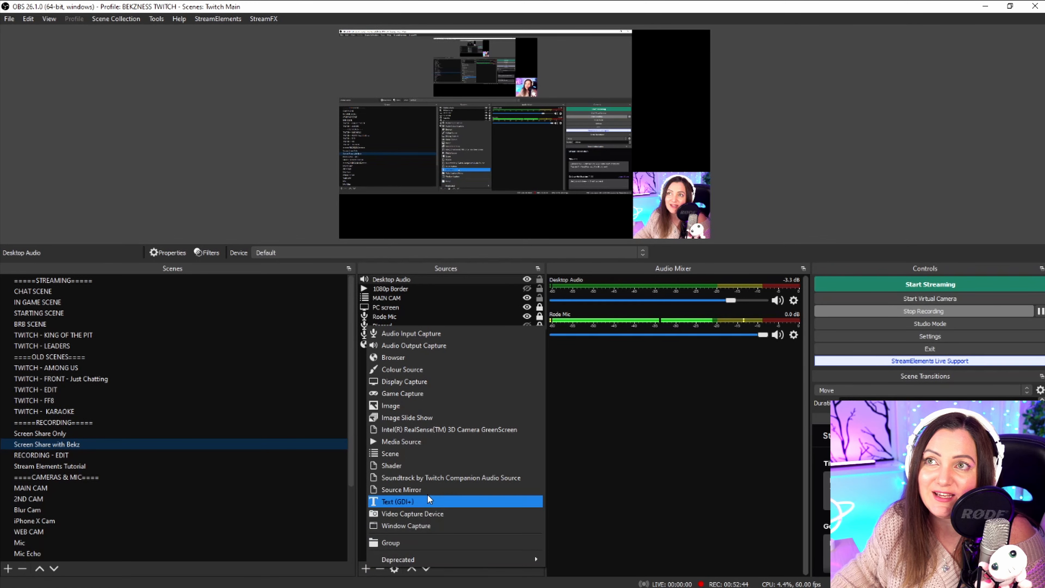
{"action": "left_click", "coordinate": [401, 361]}
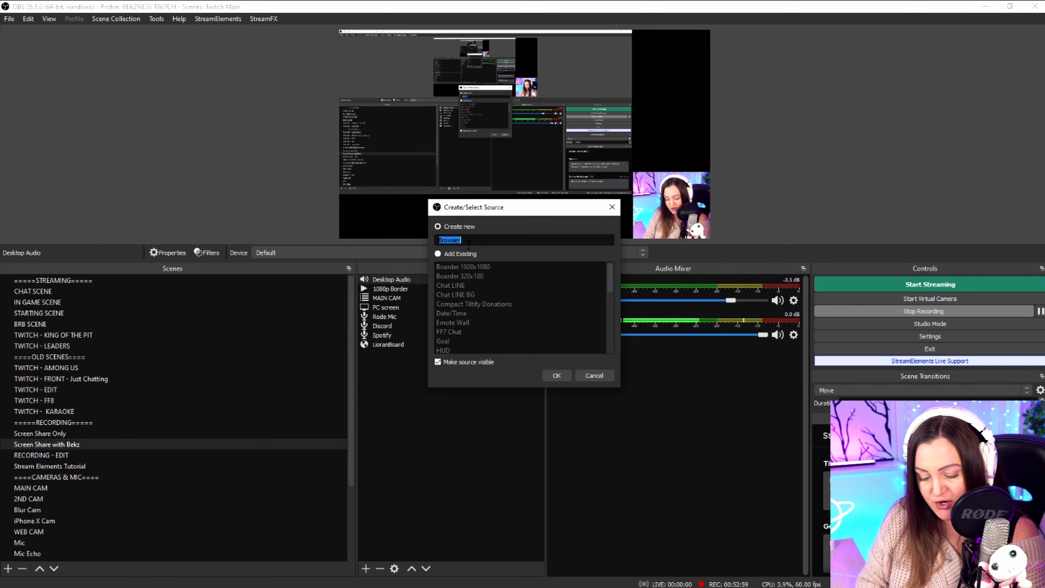
{"action": "type", "text": "STREAM ELEMEN"}
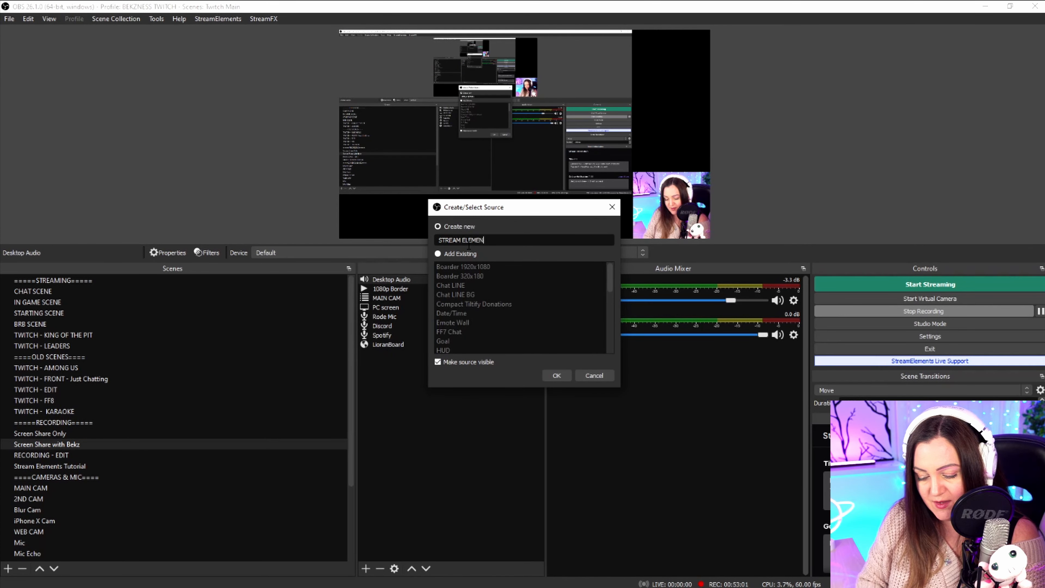
{"action": "type", "text": "TS ALERTS"}
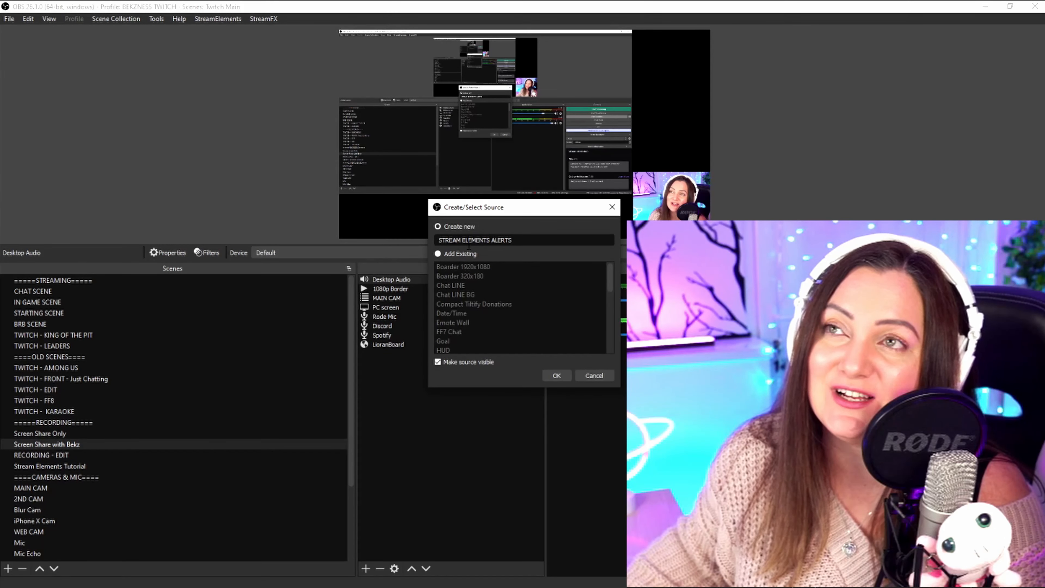
{"action": "key", "text": "Return"}
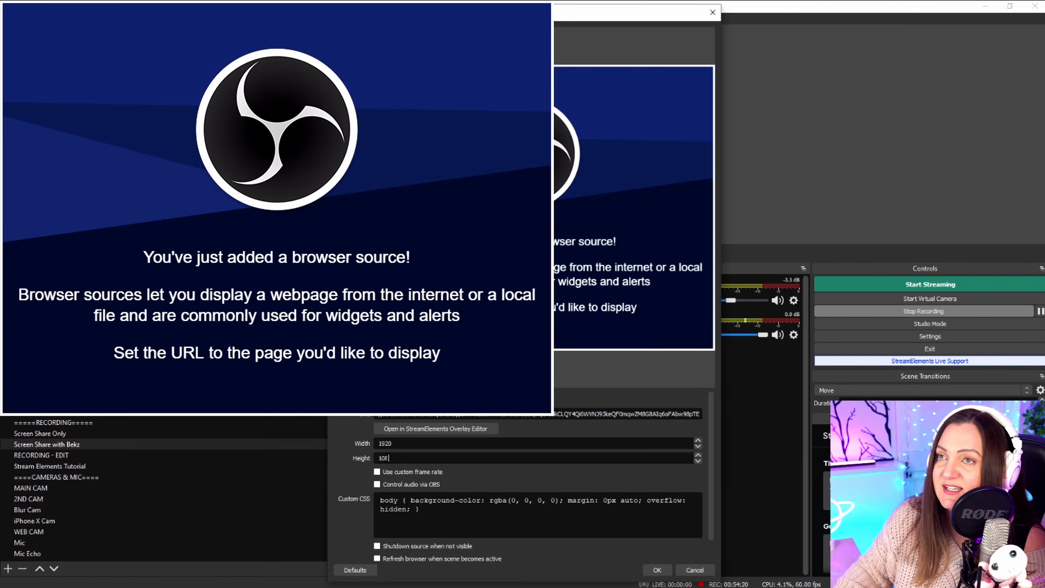
{"action": "scroll", "coordinate": [486, 469], "scroll_direction": "down", "scroll_amount": 1}
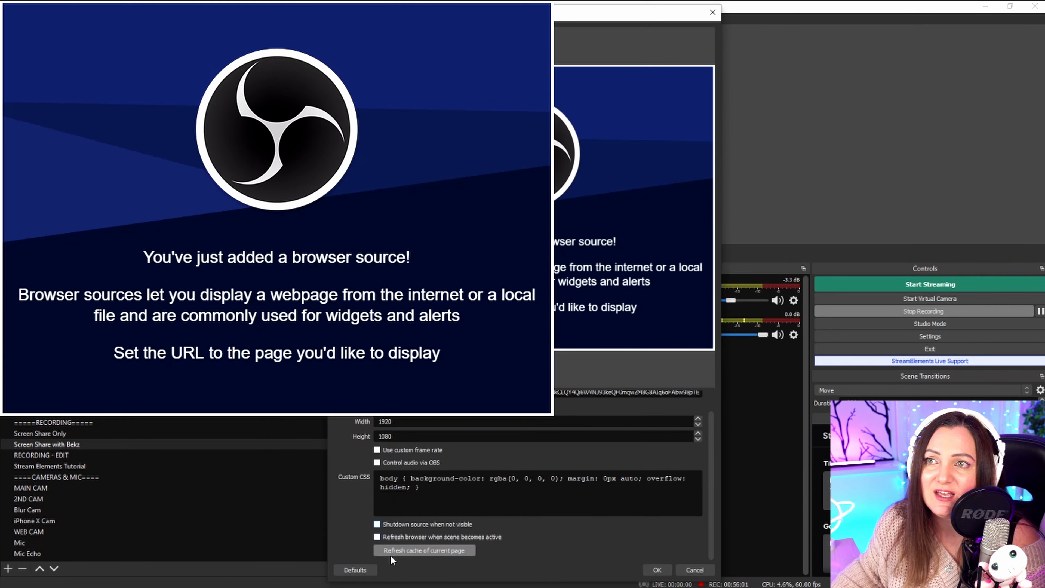
{"action": "left_click", "coordinate": [657, 569]}
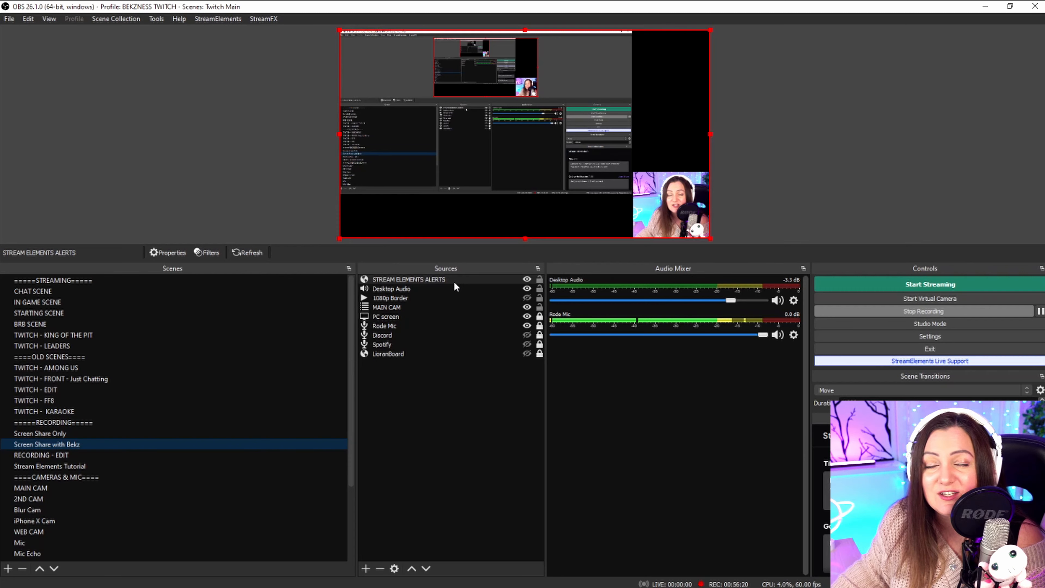
Step: Move the STREAM ELEMENTS ALERTS source to the bottom of the source list and back to the top
{"action": "left_click_drag", "start_coordinate": [454, 280], "coordinate": [451, 356]}
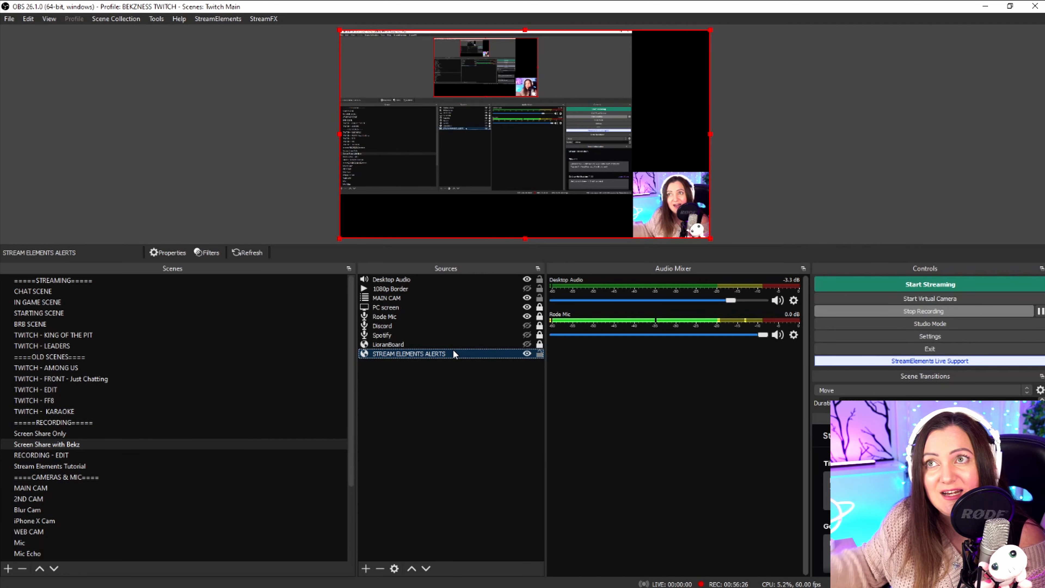
{"action": "left_click_drag", "start_coordinate": [459, 353], "coordinate": [459, 278]}
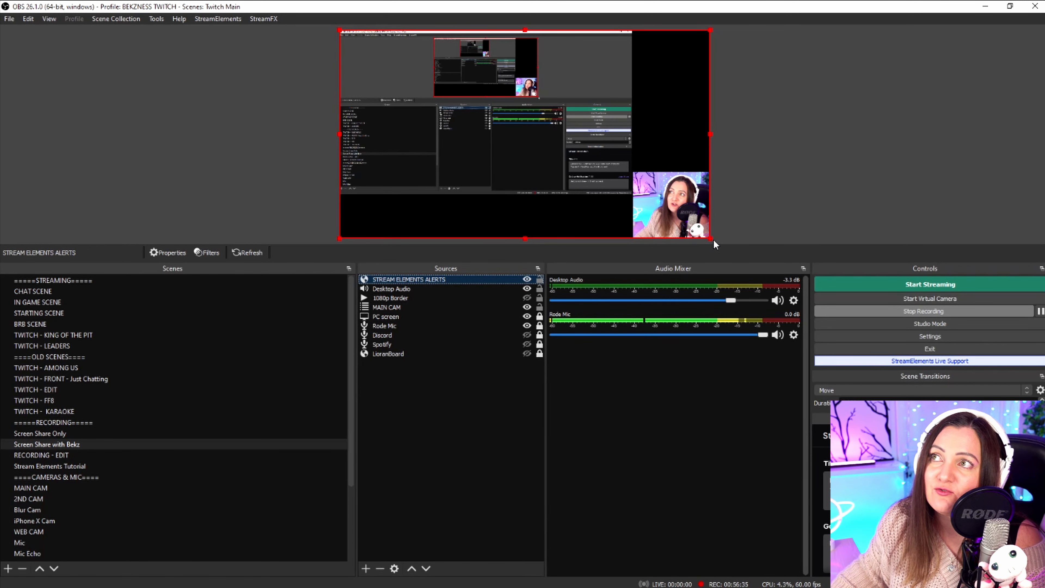
{"action": "mouse_move", "coordinate": [711, 238]}
{"action": "left_mouse_down"}
{"action": "mouse_move", "coordinate": [656, 195]}
{"action": "mouse_move", "coordinate": [708, 239]}
{"action": "left_mouse_up"}
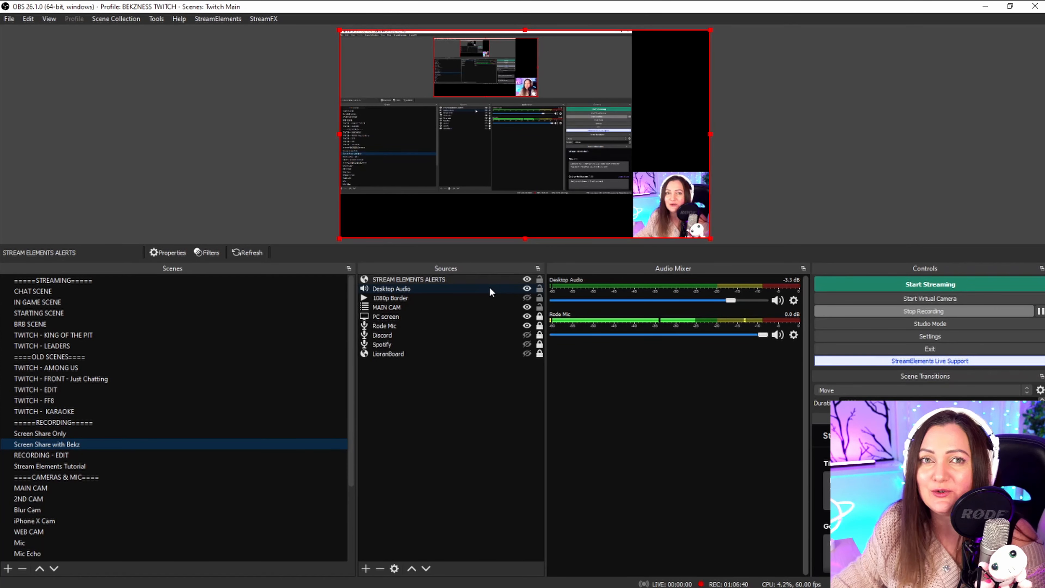
{"action": "left_click", "coordinate": [464, 279]}
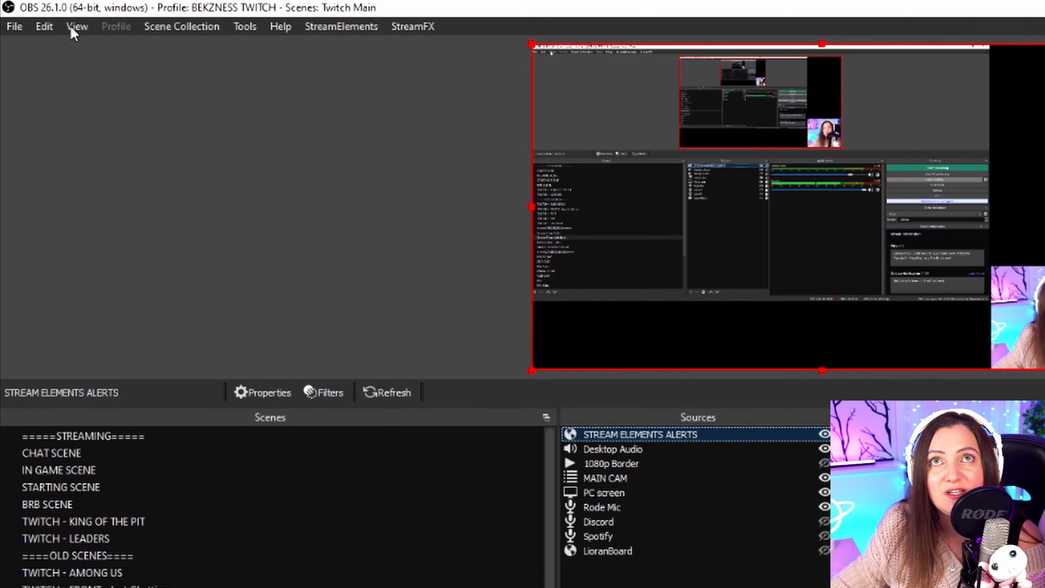
{"action": "left_click", "coordinate": [75, 27]}
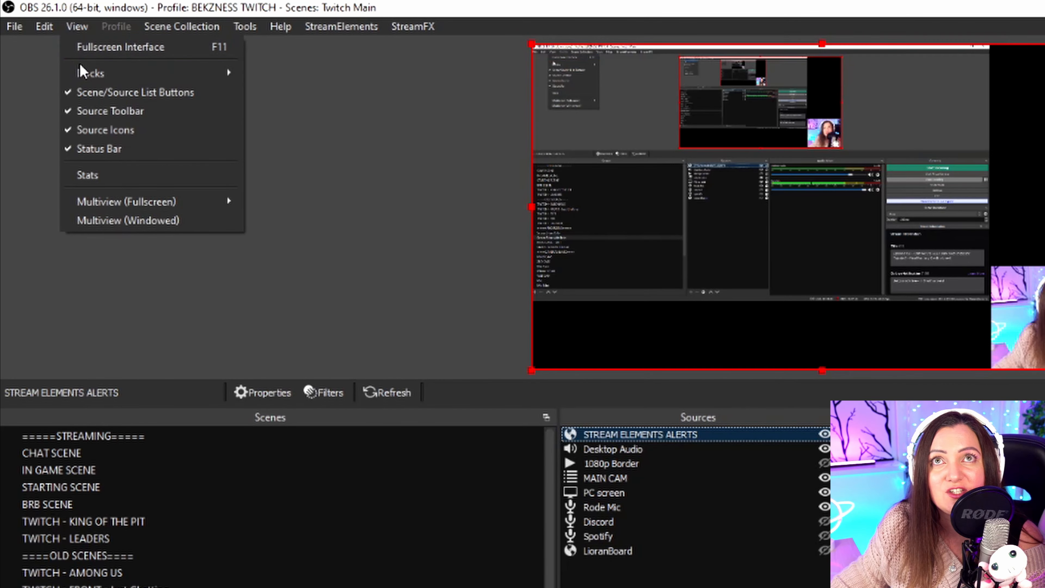
{"action": "mouse_move", "coordinate": [82, 73]}
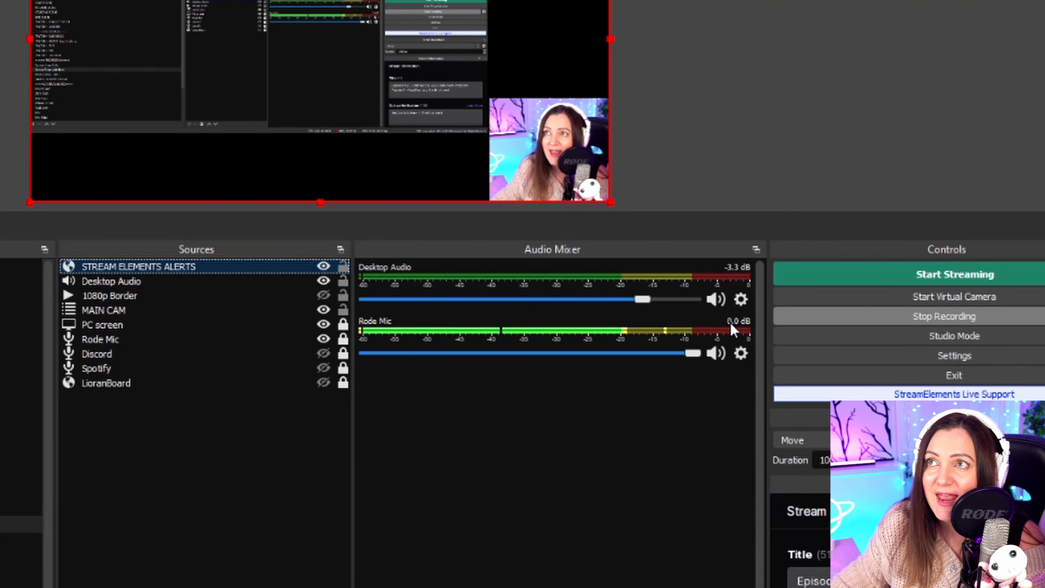
Step: Open the Advanced Audio Properties and limit the list to active sources only
{"action": "left_click", "coordinate": [740, 353]}
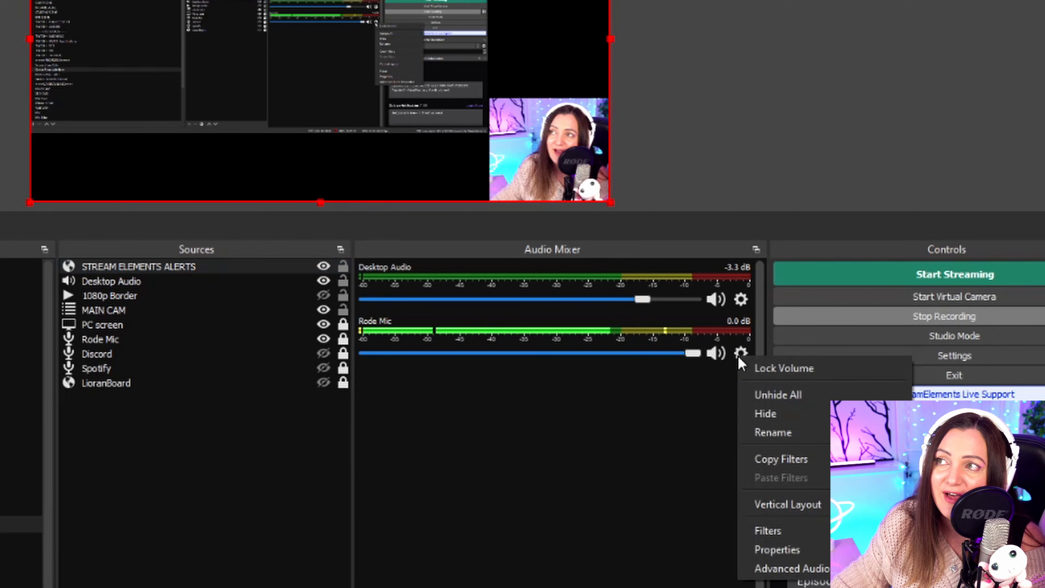
{"action": "left_click", "coordinate": [788, 567]}
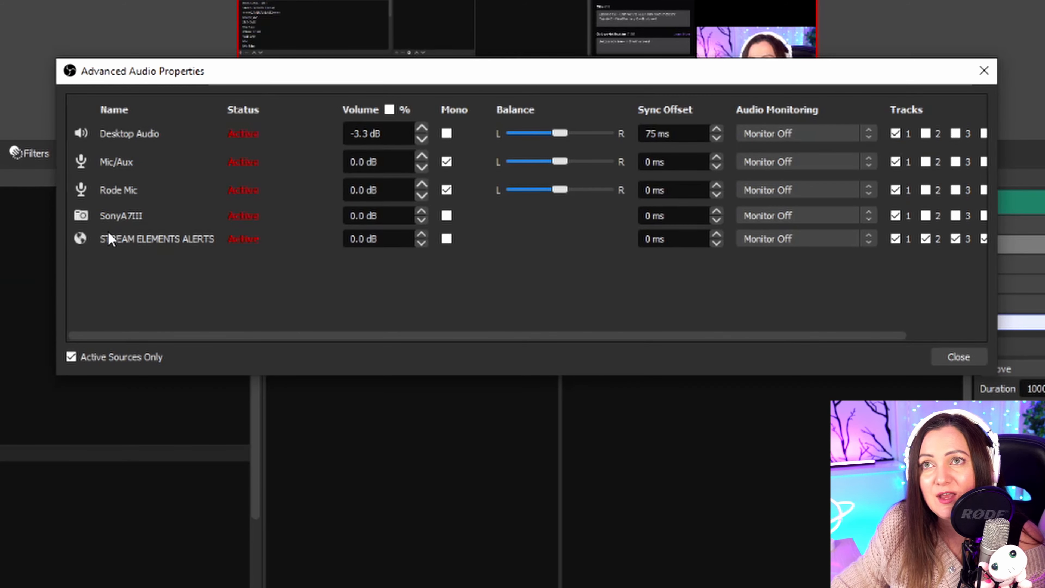
{"action": "left_click", "coordinate": [71, 357]}
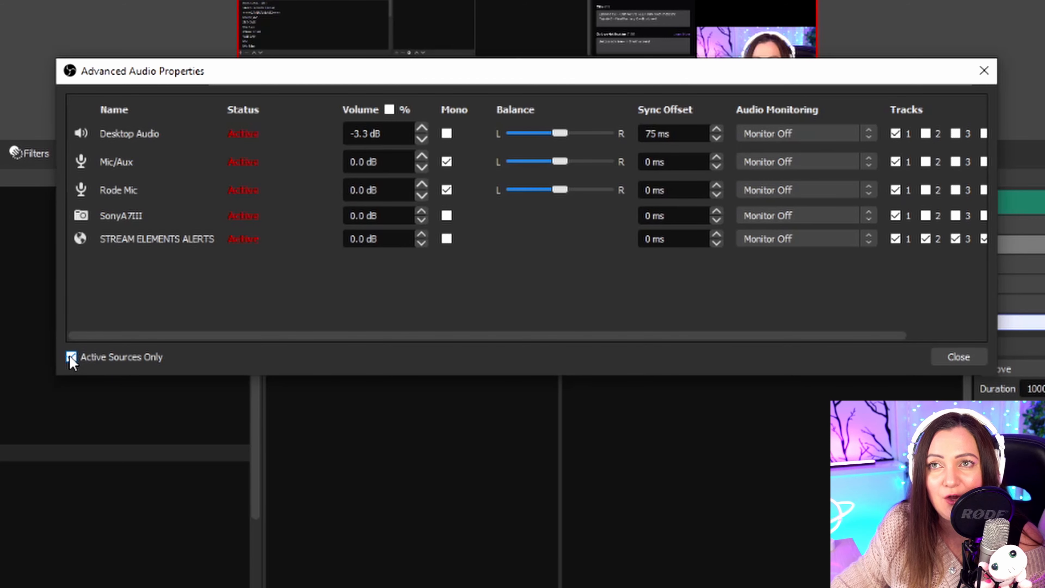
{"action": "left_click", "coordinate": [70, 357]}
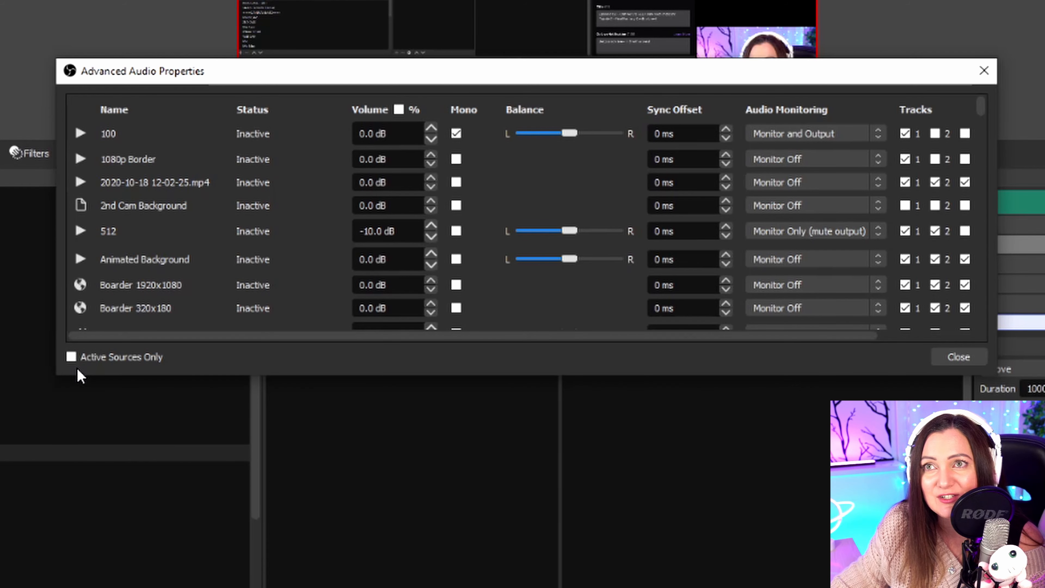
{"action": "left_click", "coordinate": [72, 357]}
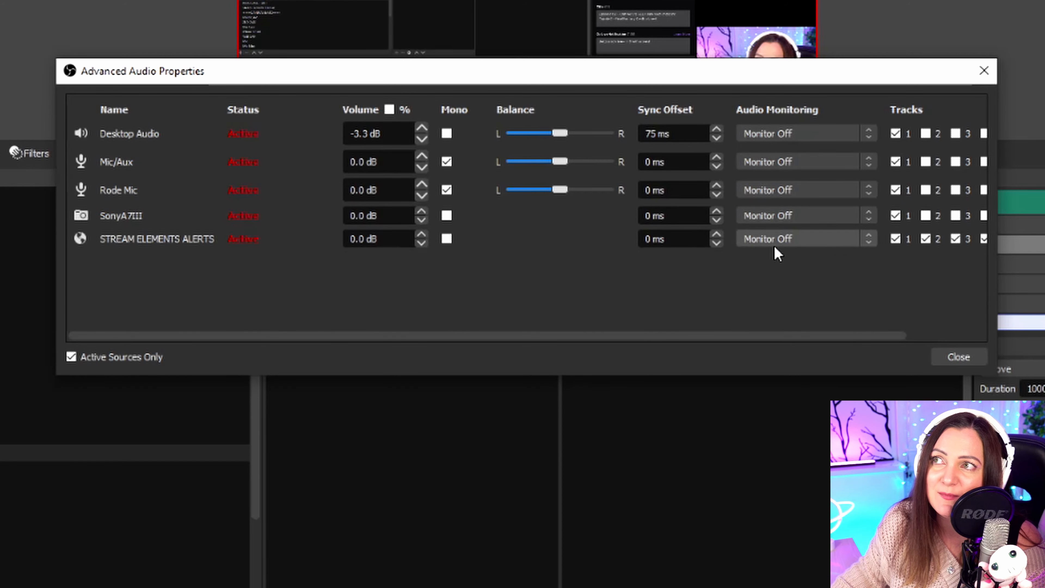
Step: Set the audio monitoring of STREAM ELEMENTS ALERTS to Monitor and Output and close the audio properties
{"action": "left_click", "coordinate": [870, 241]}
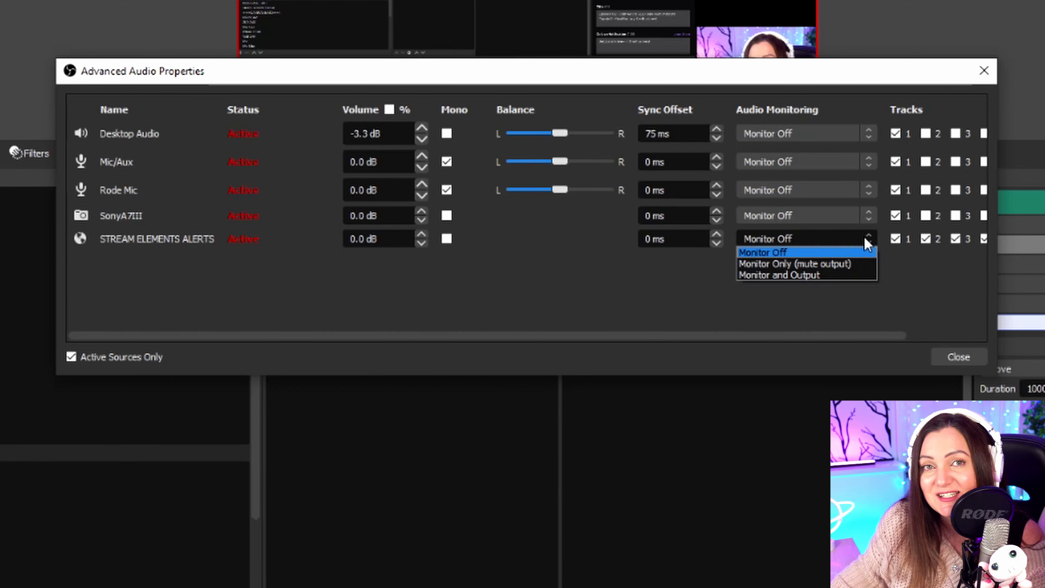
{"action": "left_click", "coordinate": [843, 275]}
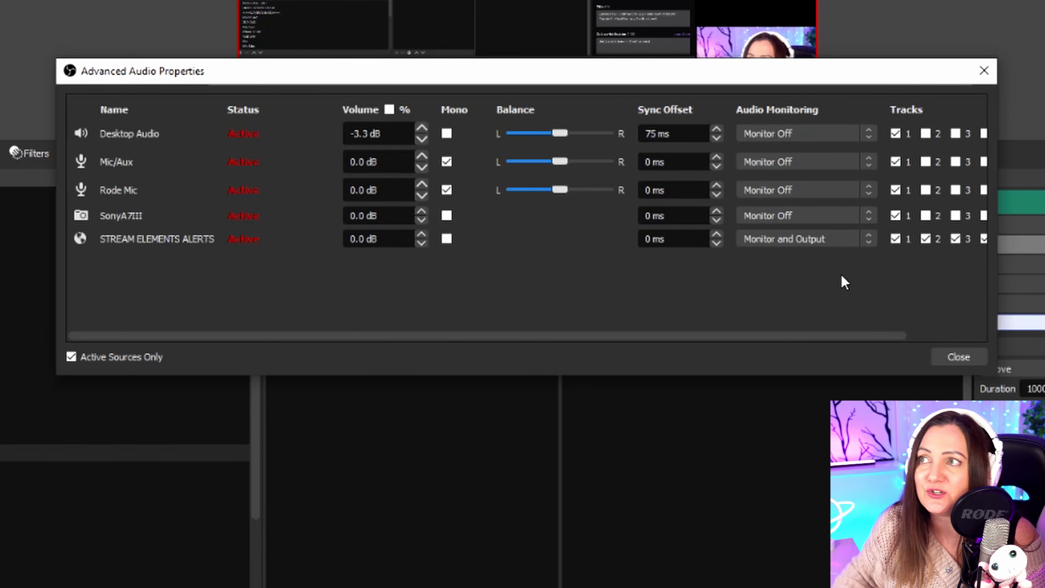
{"action": "left_click", "coordinate": [958, 357]}
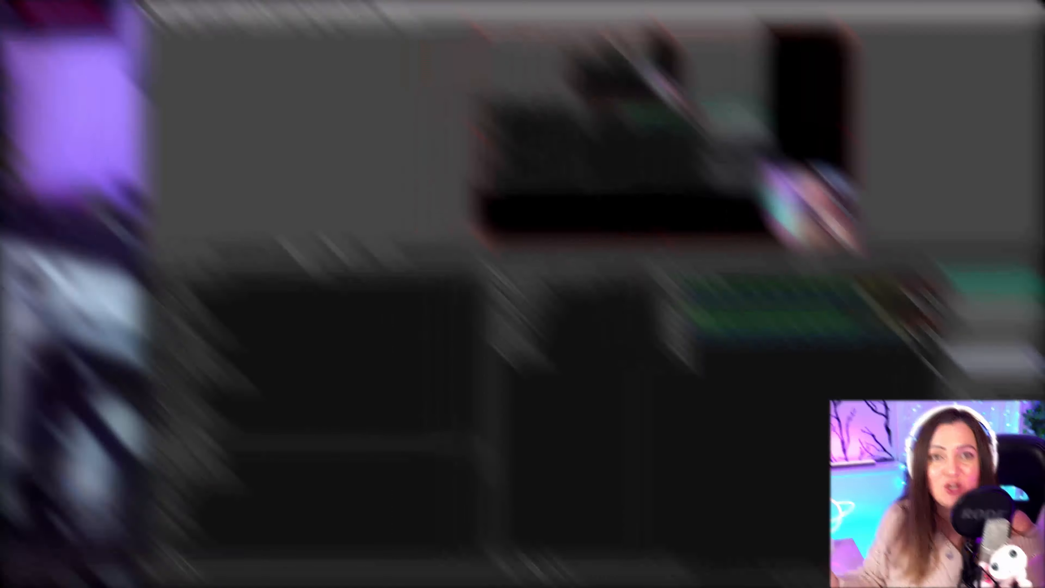